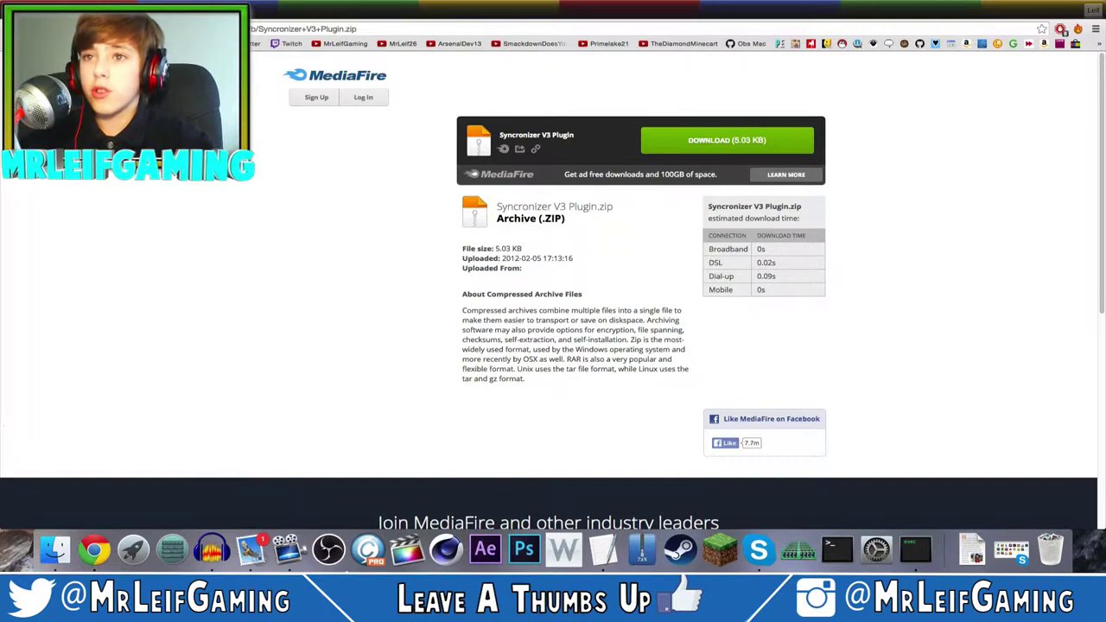
- Download Syncronizer V3 Plugin (1).zip from MediaFire and save it to the Desktop
left_click(431, 26)
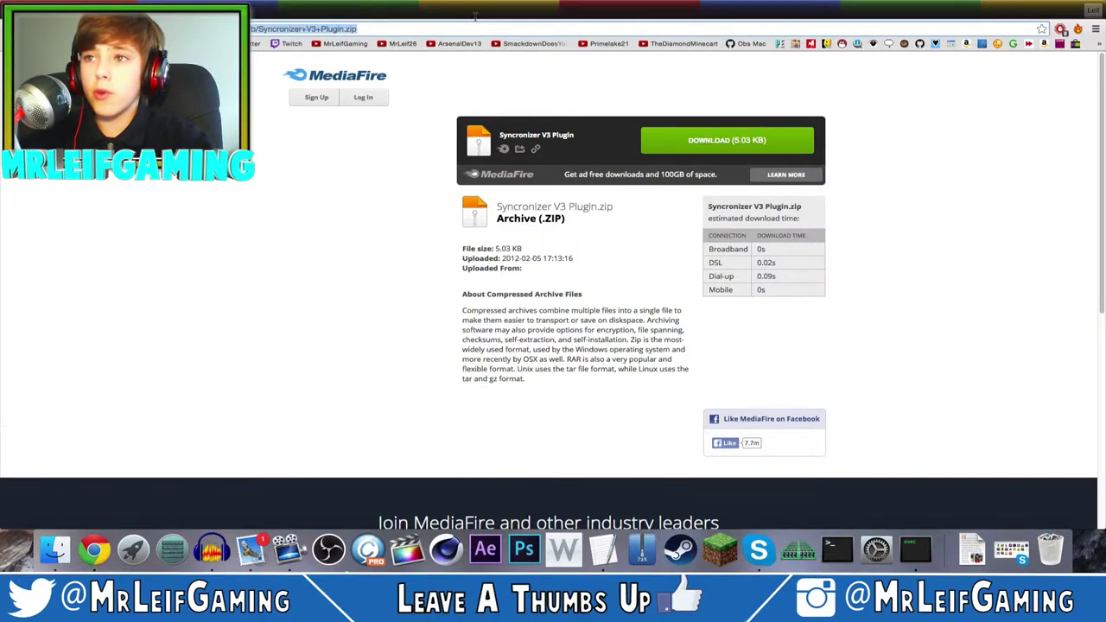
left_click(475, 19)
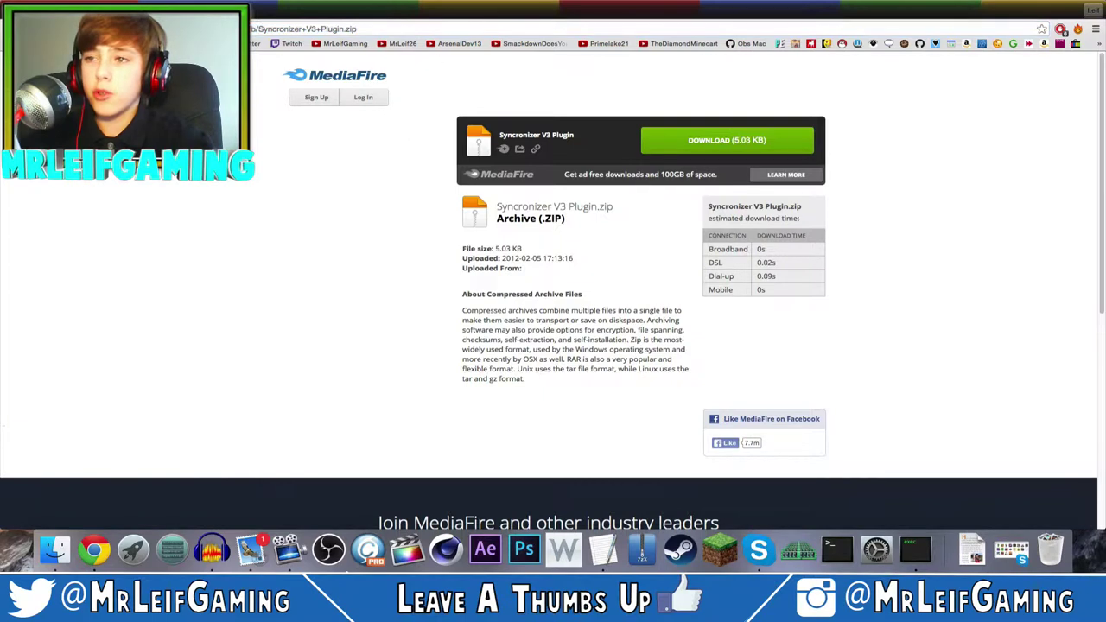
left_click(381, 31)
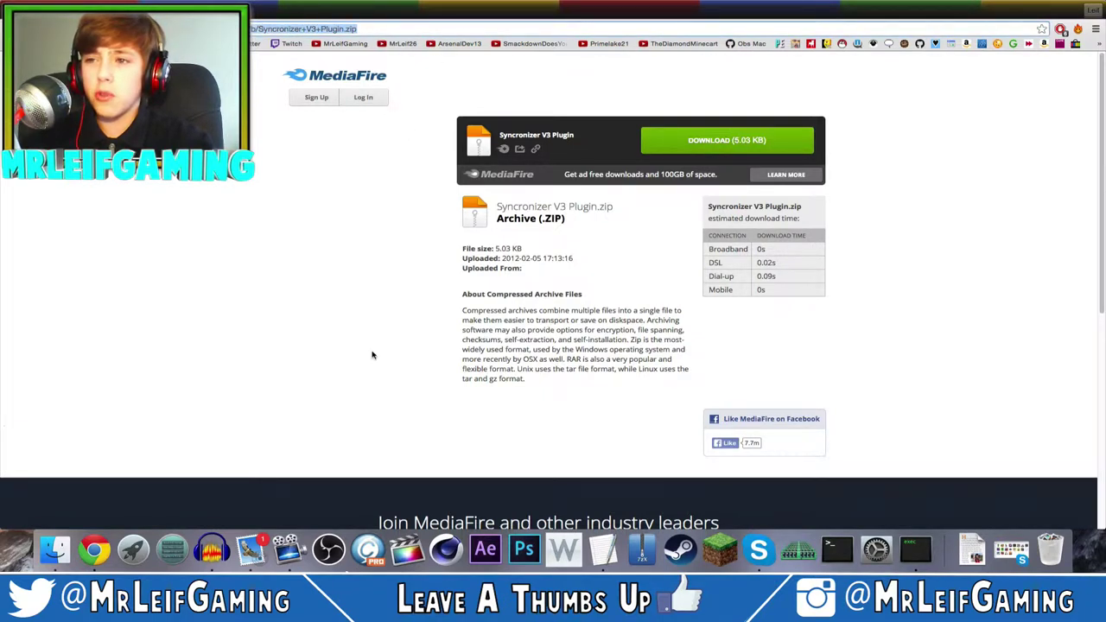
left_click(297, 323)
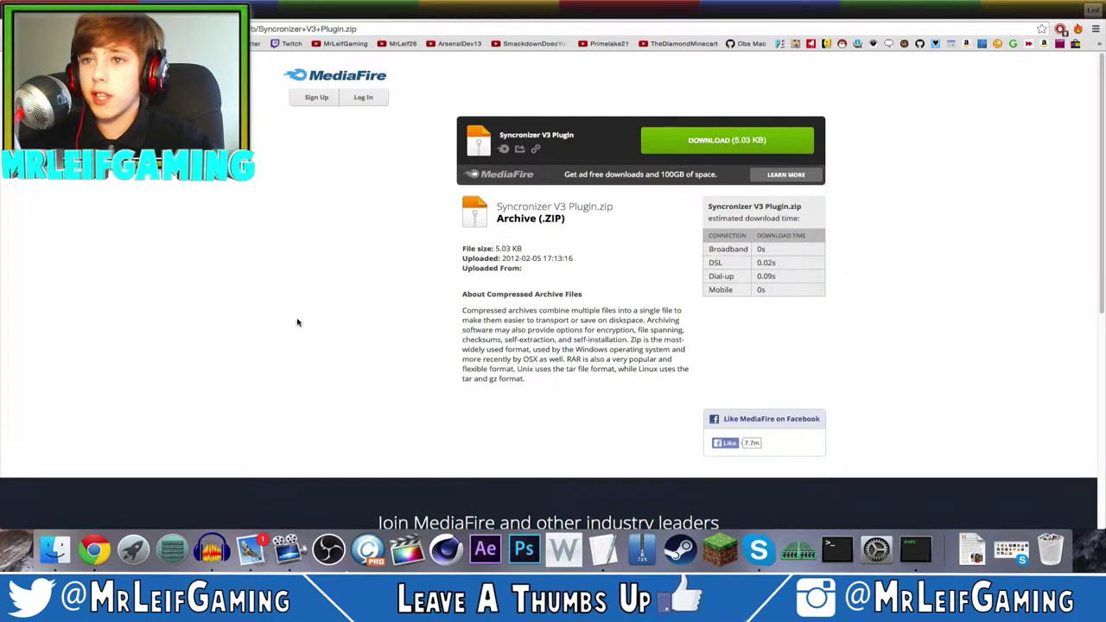
left_click(713, 151)
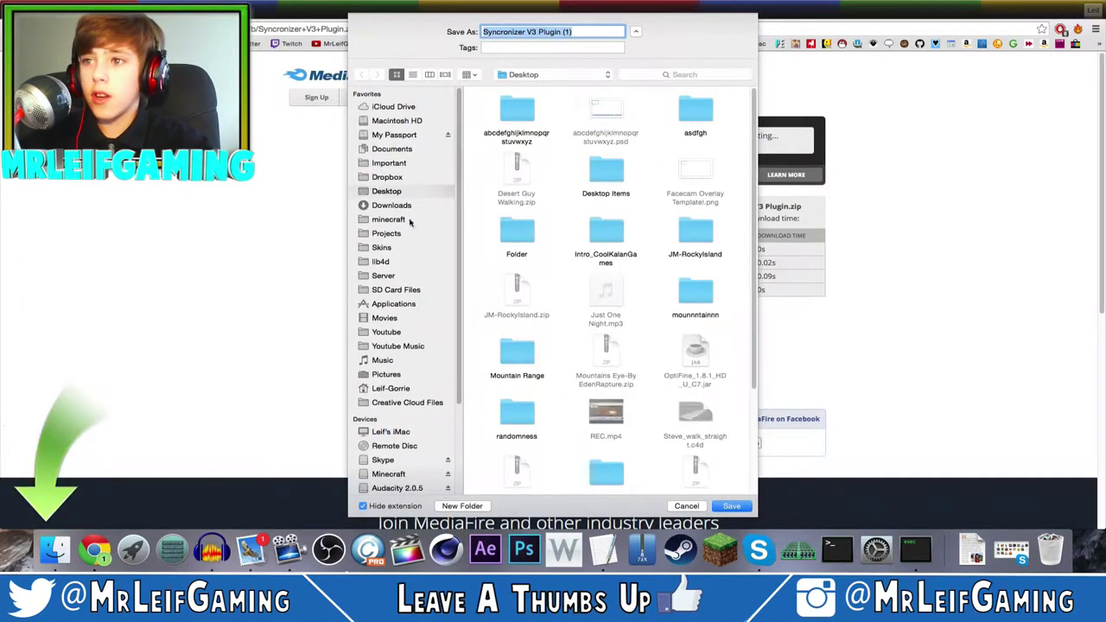
left_click(726, 507)
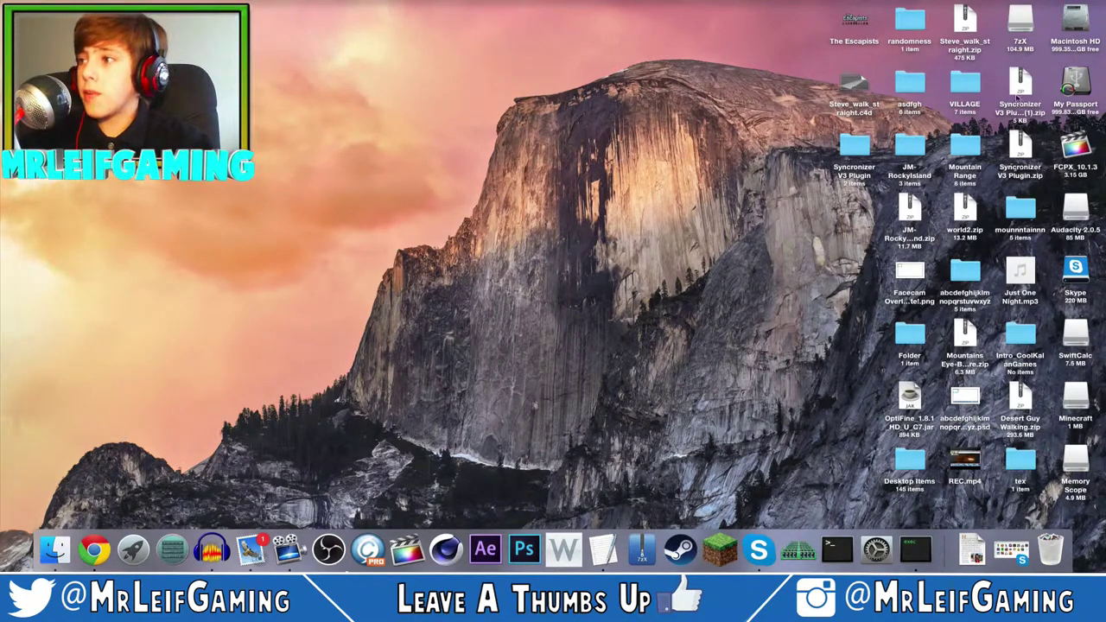
- Unzip the plugin into Syncronizer V3 Plugin 2, check its SyncronizerV3.ffx, then go to Applications
left_click(1021, 77)
double_click(1022, 78)
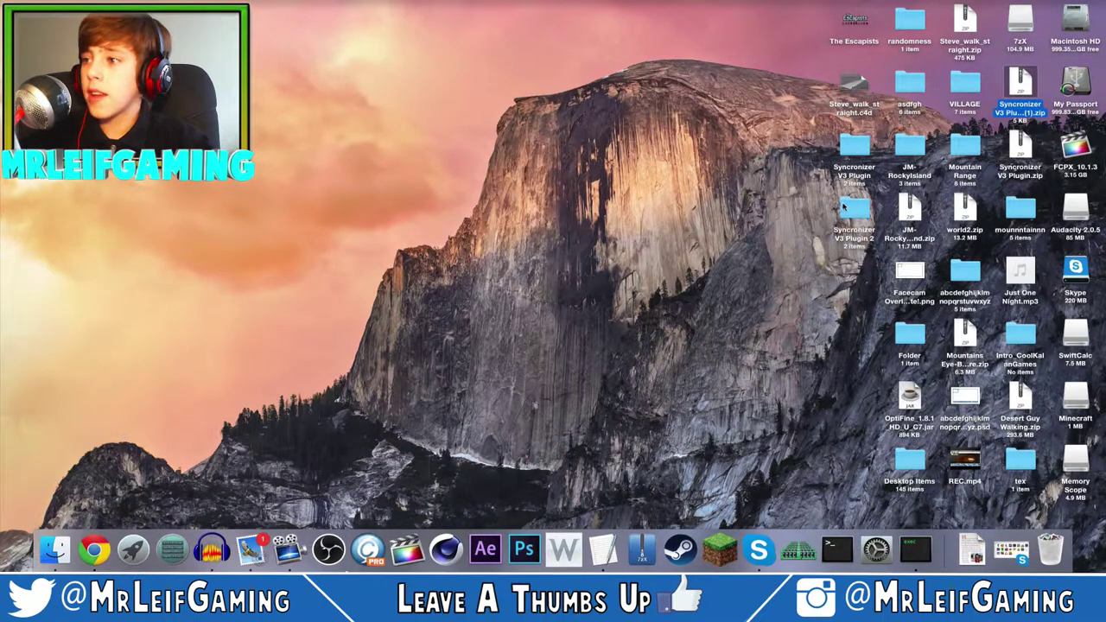
double_click(856, 212)
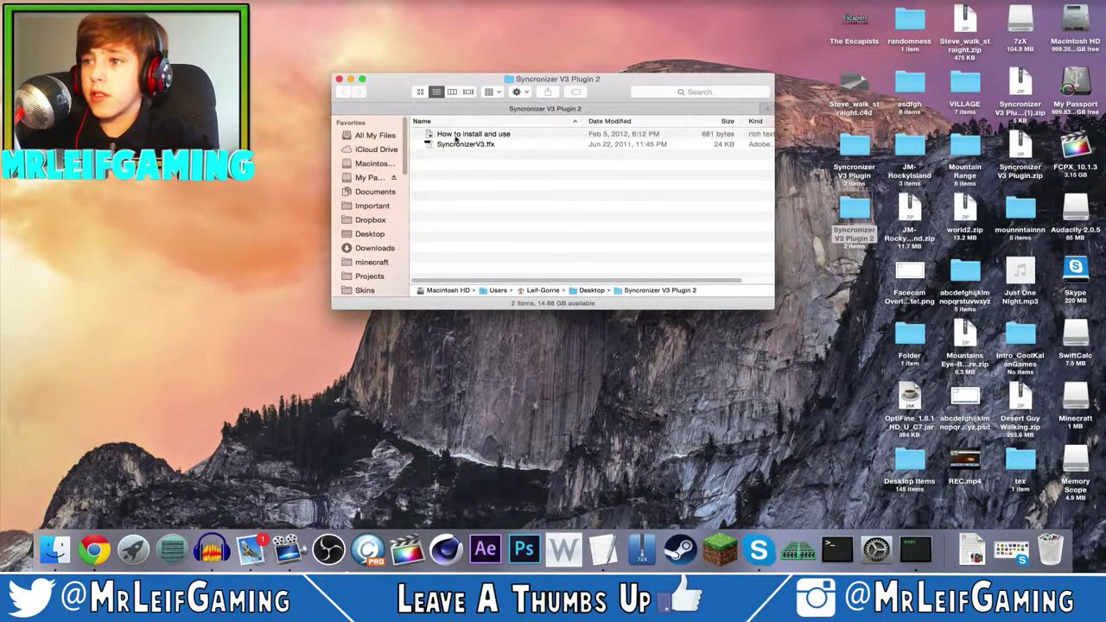
left_click_drag(492, 79, 796, 37)
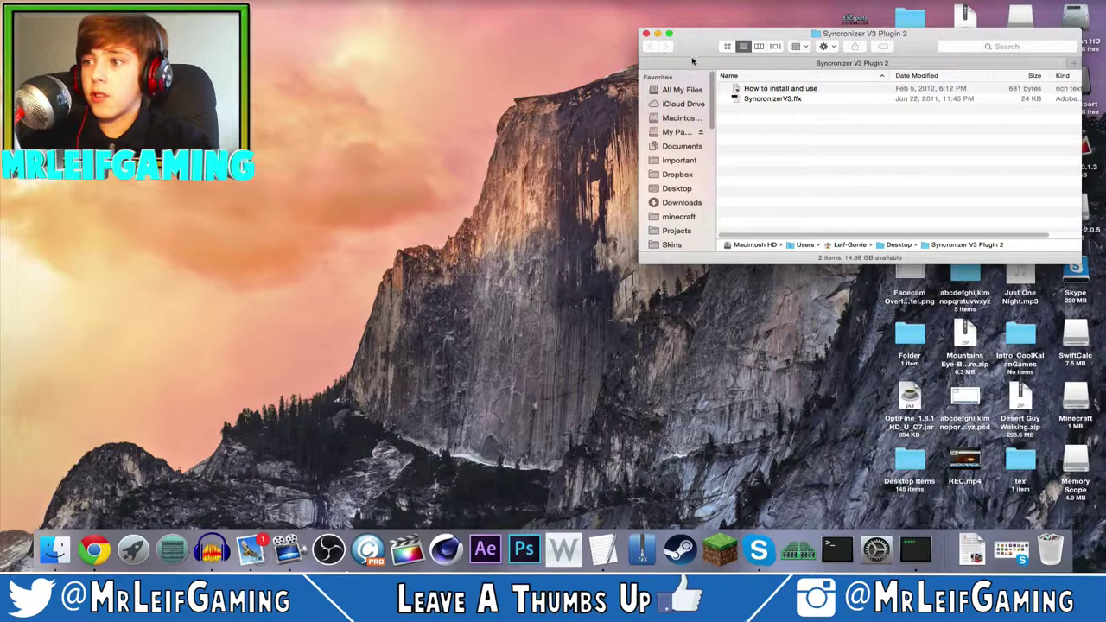
scroll(679, 139, "down", 3)
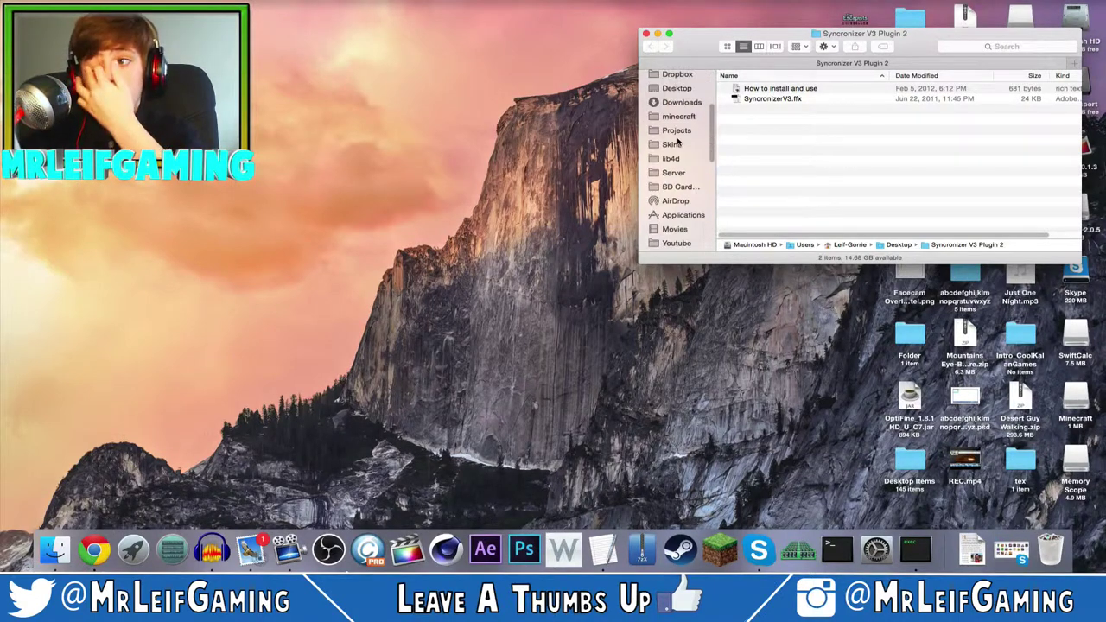
left_click(699, 216)
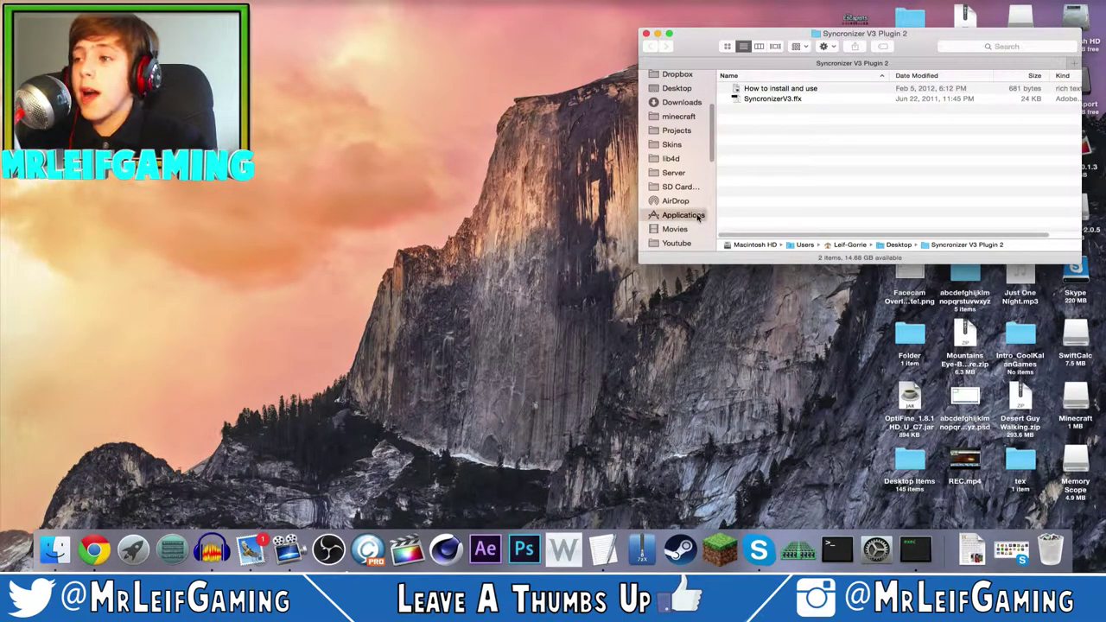
scroll(878, 113, "down", 3)
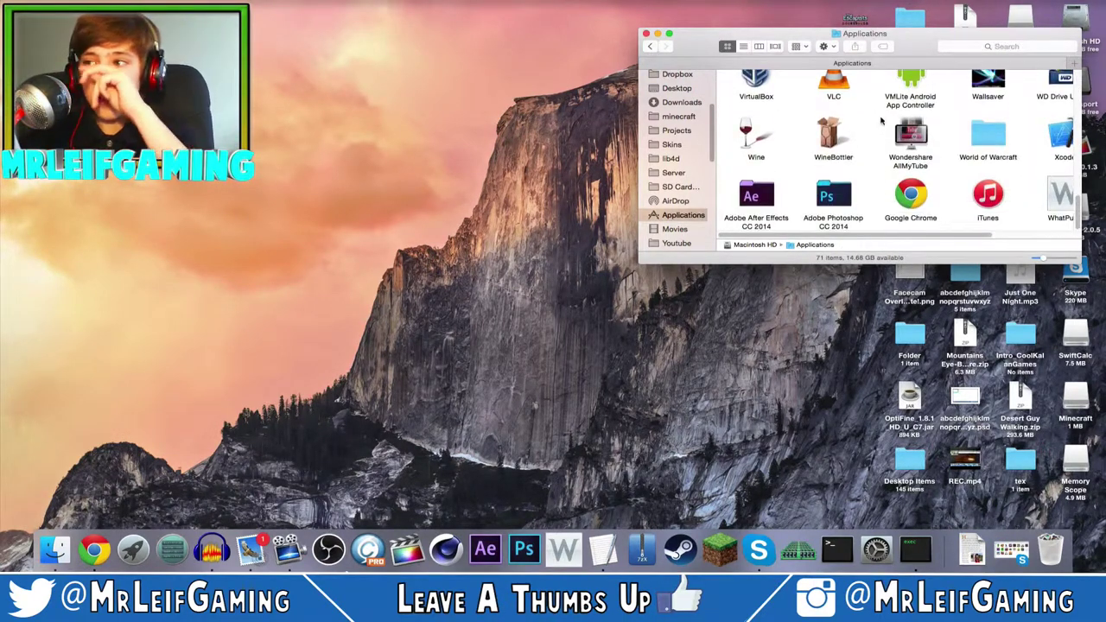
- Navigate into Adobe After Effects CC 2014 > Presets and arrange the Finder window
double_click(750, 197)
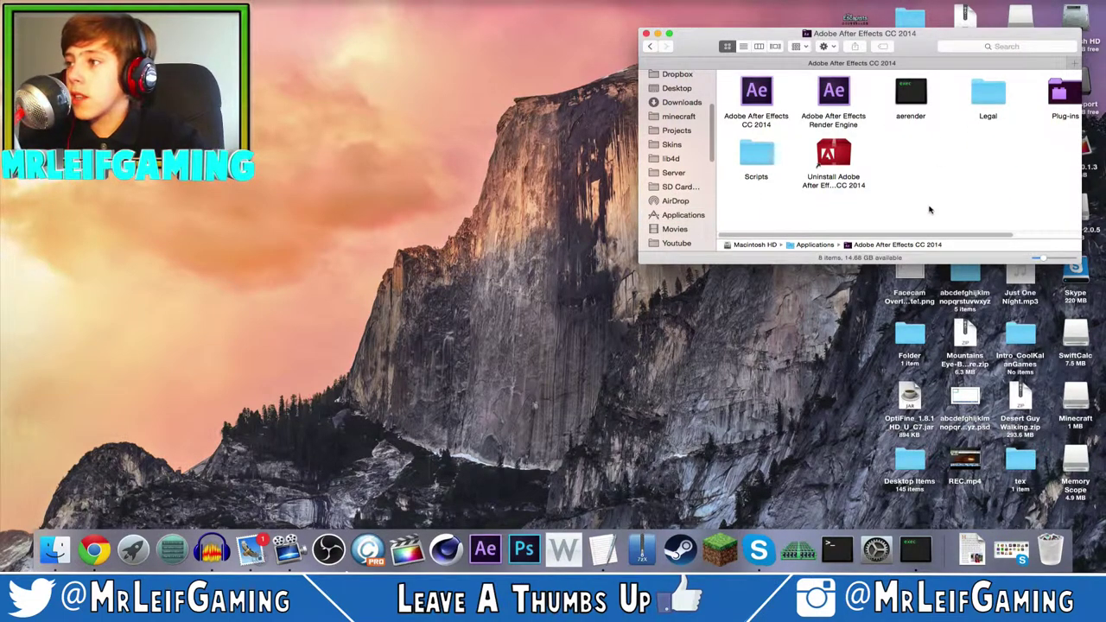
left_click_drag(939, 239, 1000, 228)
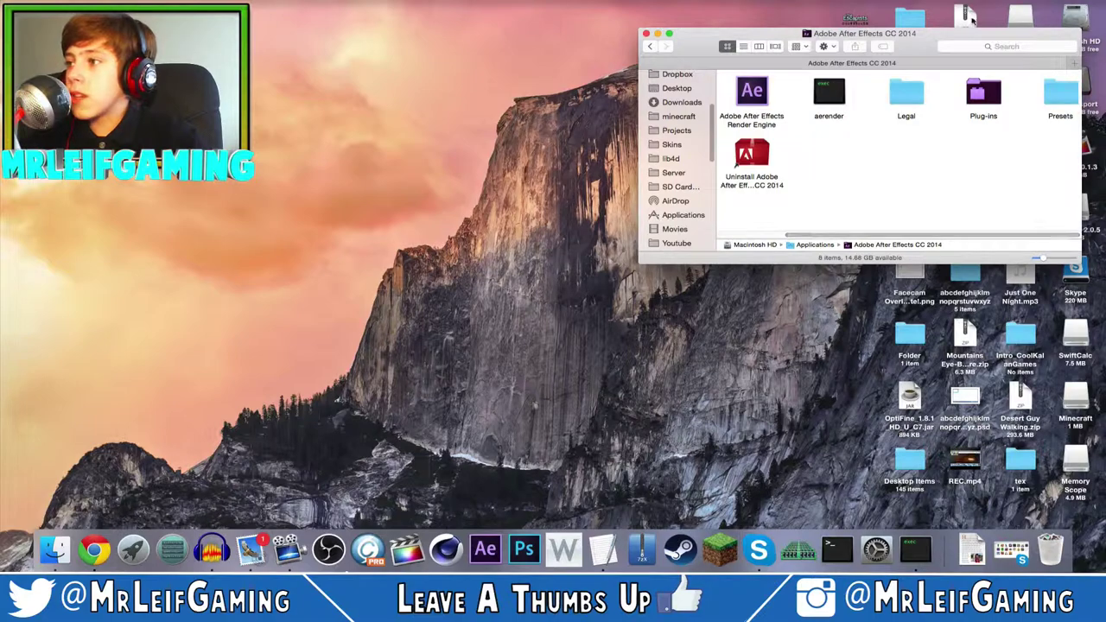
left_click_drag(967, 35, 777, 53)
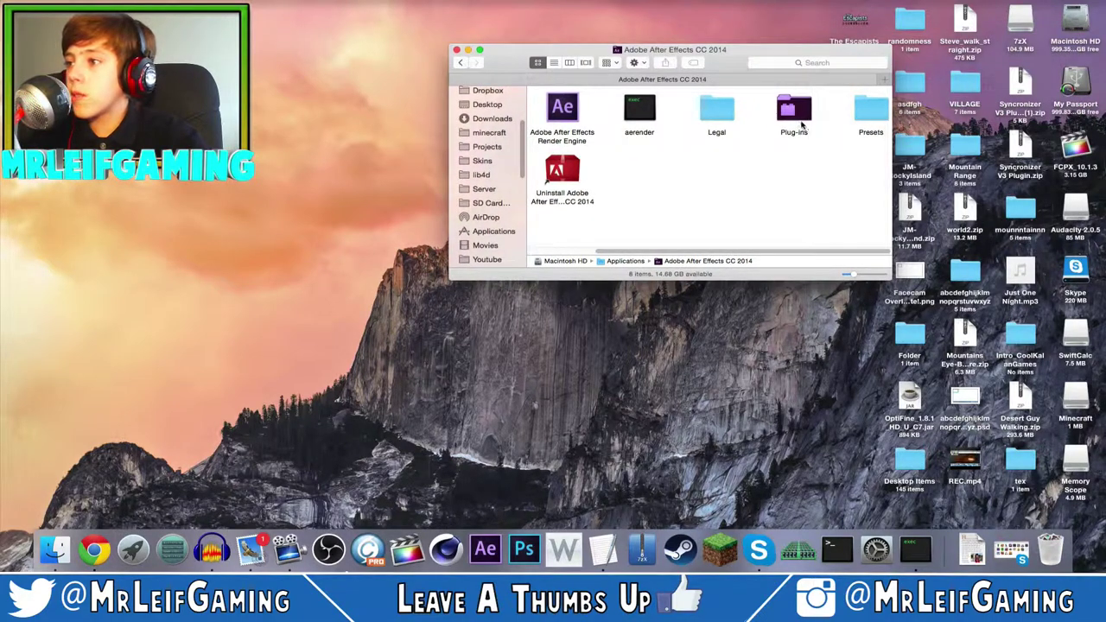
left_click(803, 118)
left_click(868, 115)
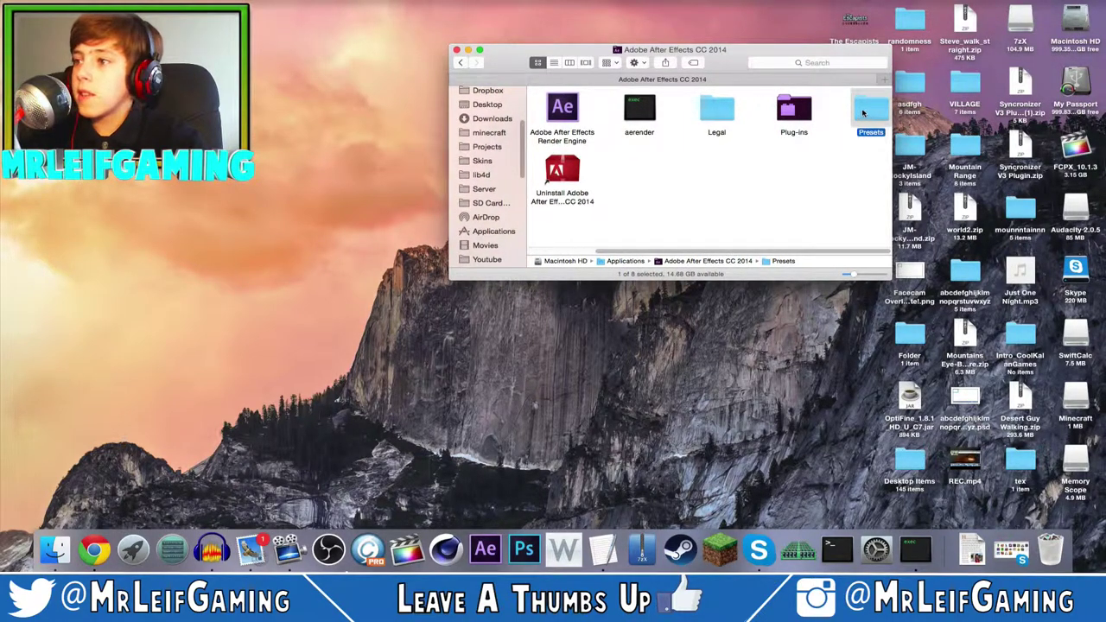
left_click(803, 114)
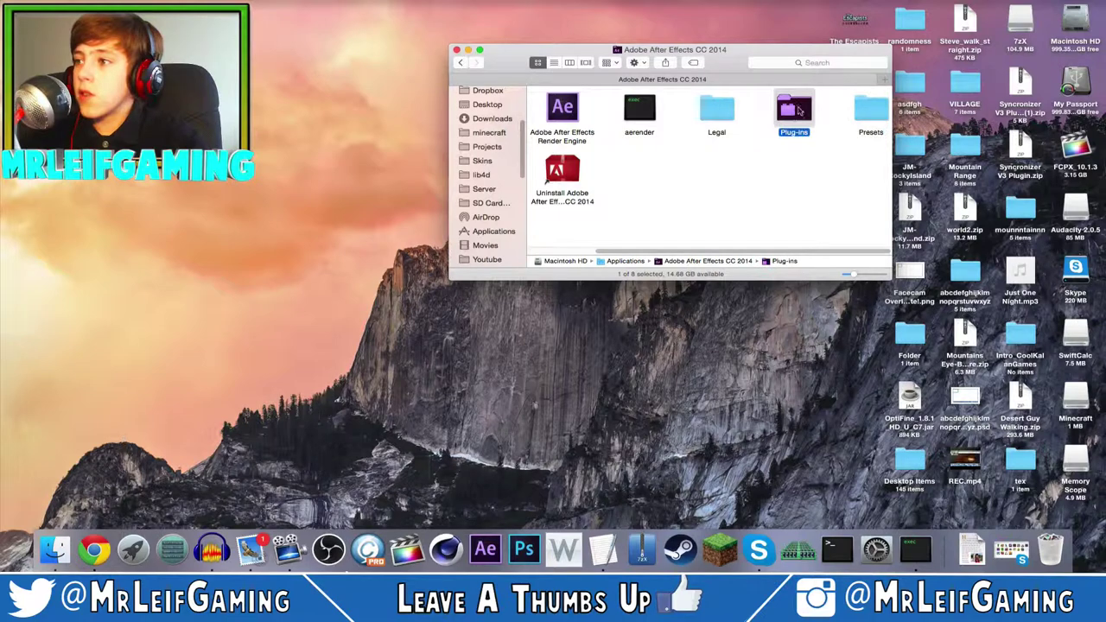
double_click(861, 112)
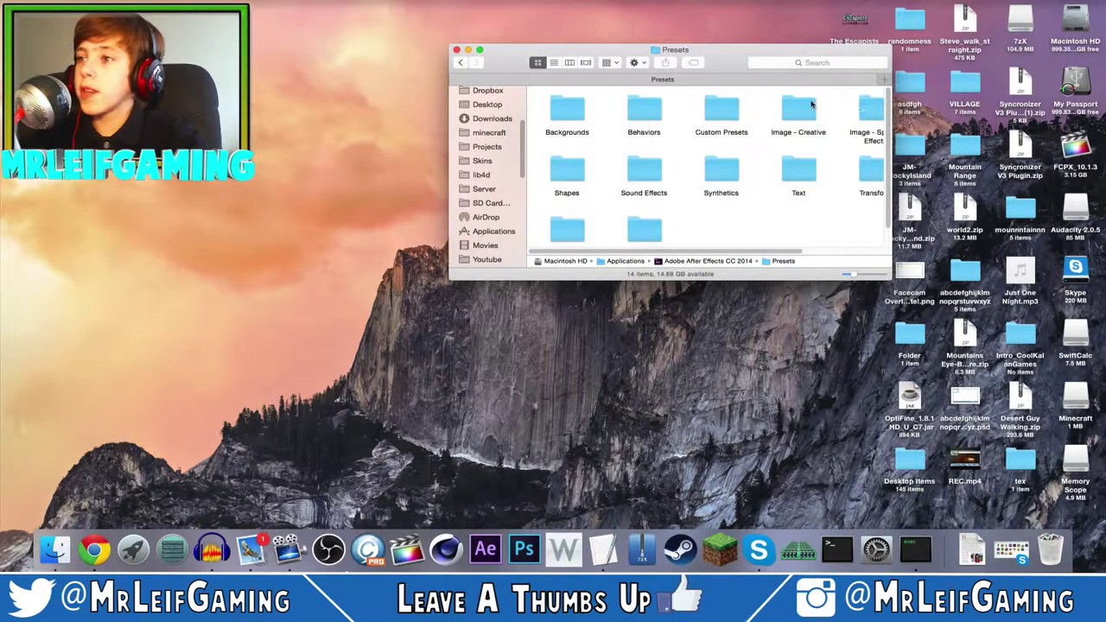
scroll(731, 250, "right", 2)
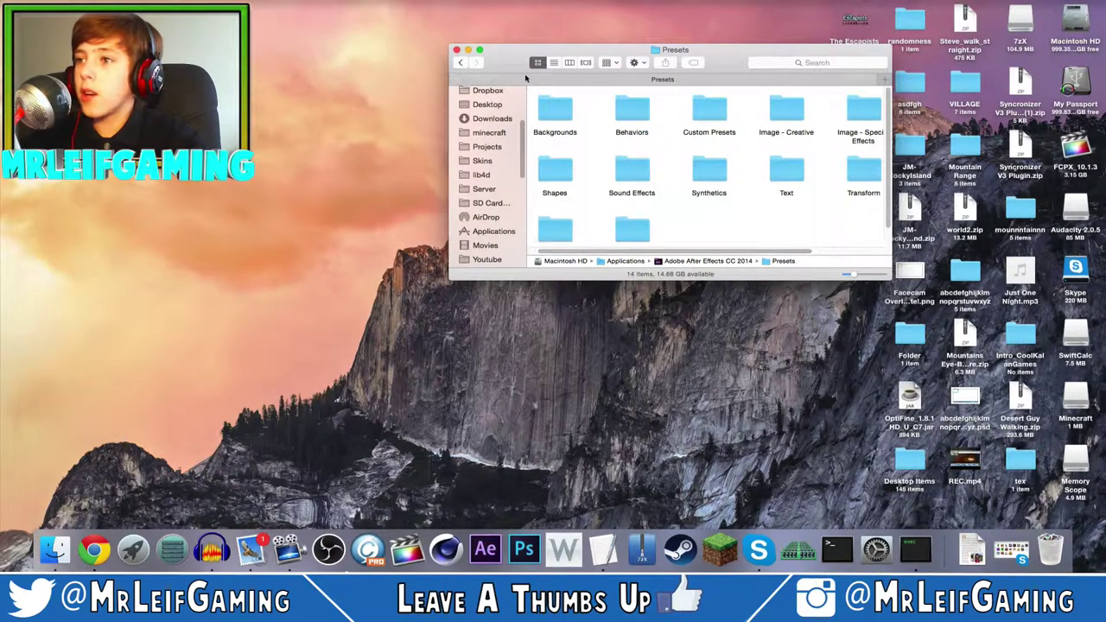
left_click_drag(559, 279, 560, 373)
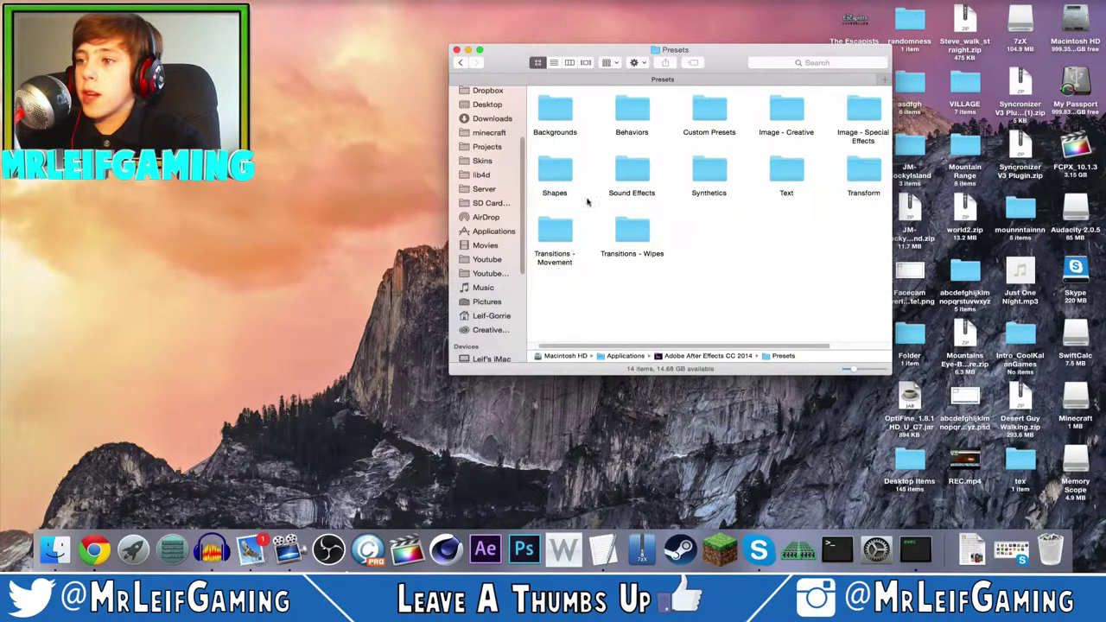
left_click_drag(637, 51, 432, 38)
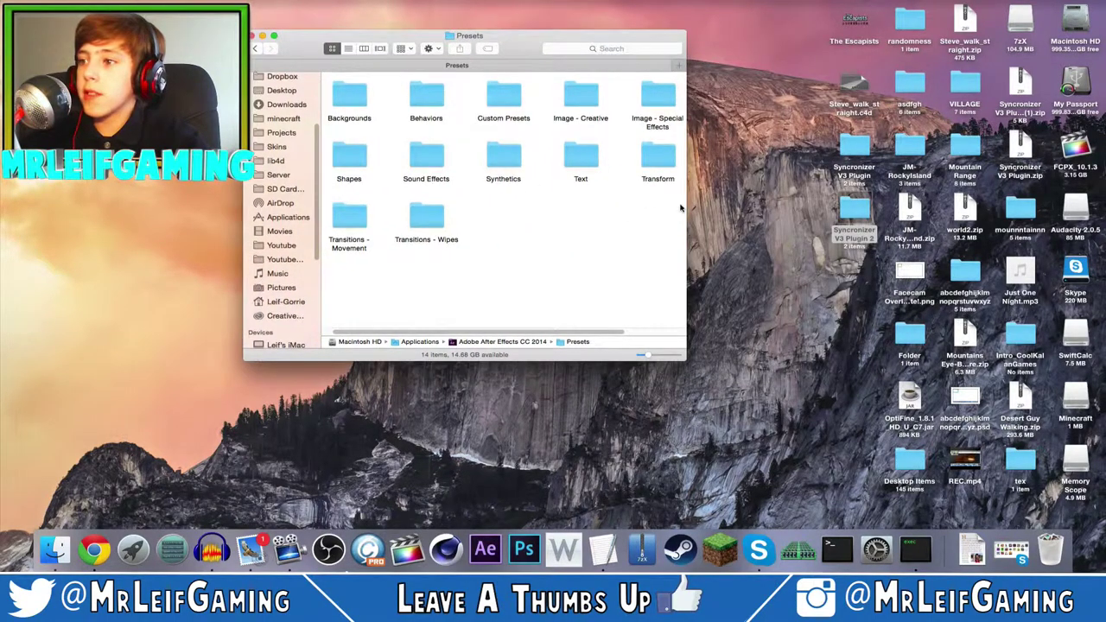
left_click_drag(689, 205, 720, 204)
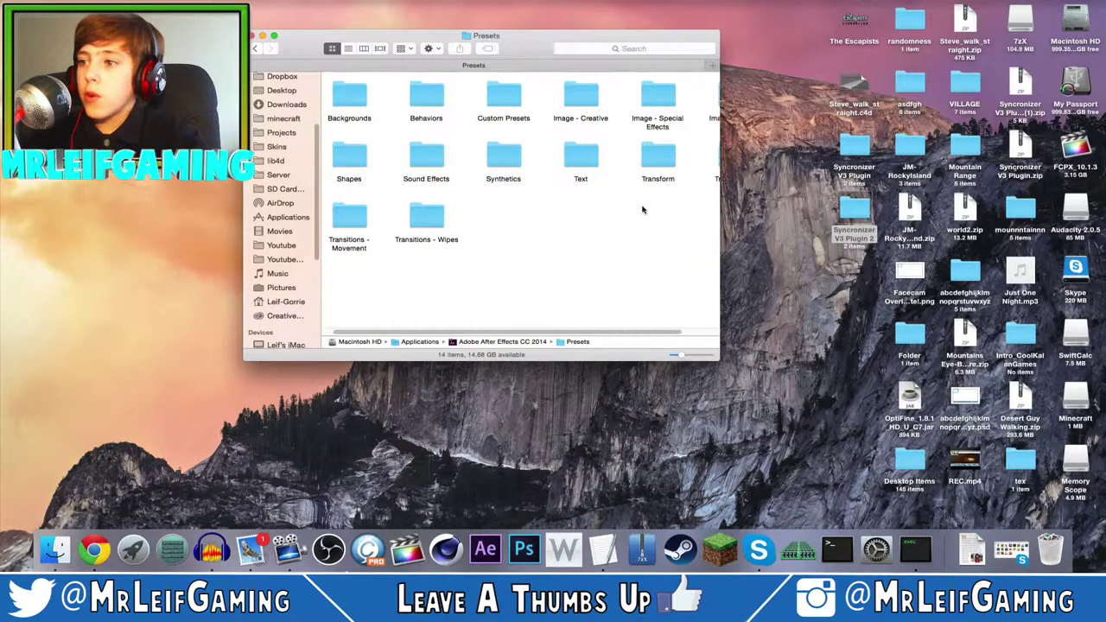
- Create an untitled folder in Presets, then delete it again
right_click(644, 207)
left_click(654, 210)
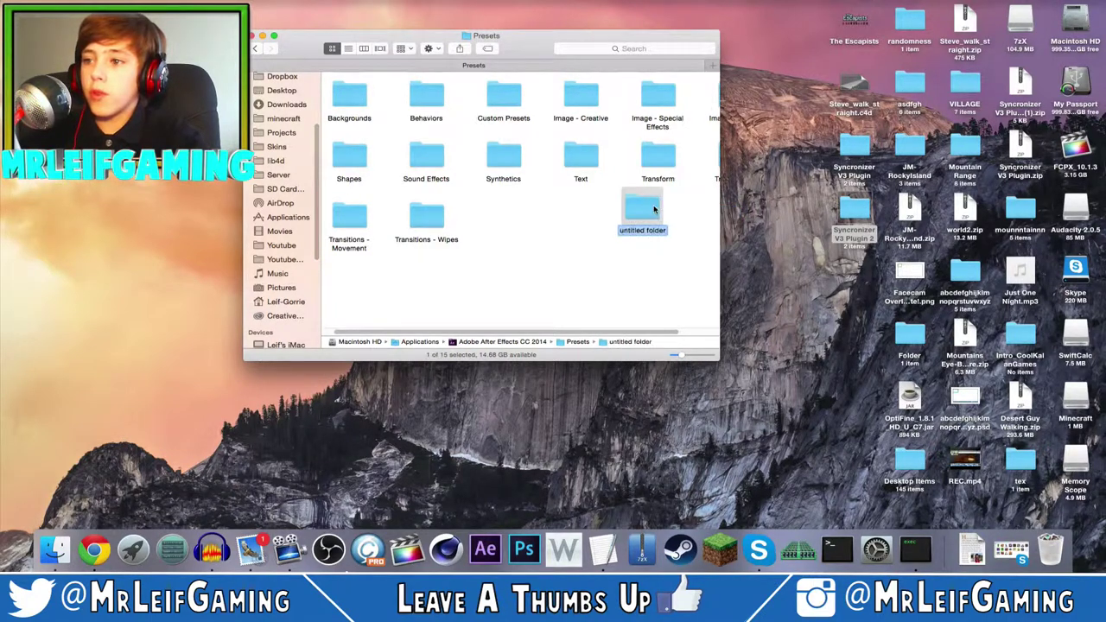
key("BackSpace")
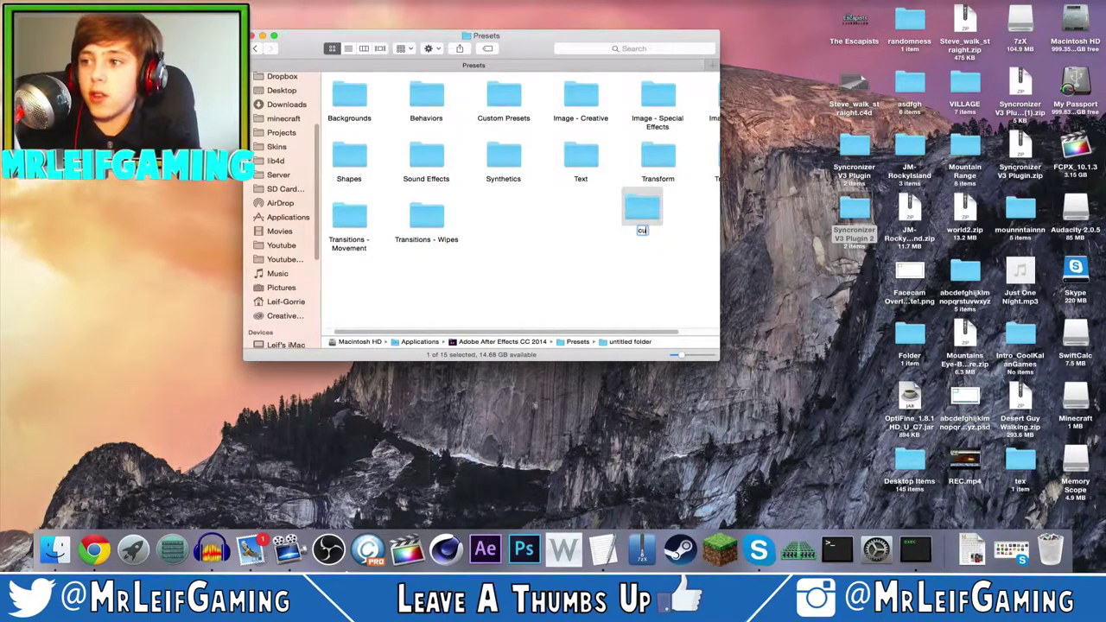
left_click(680, 265)
left_click(610, 210)
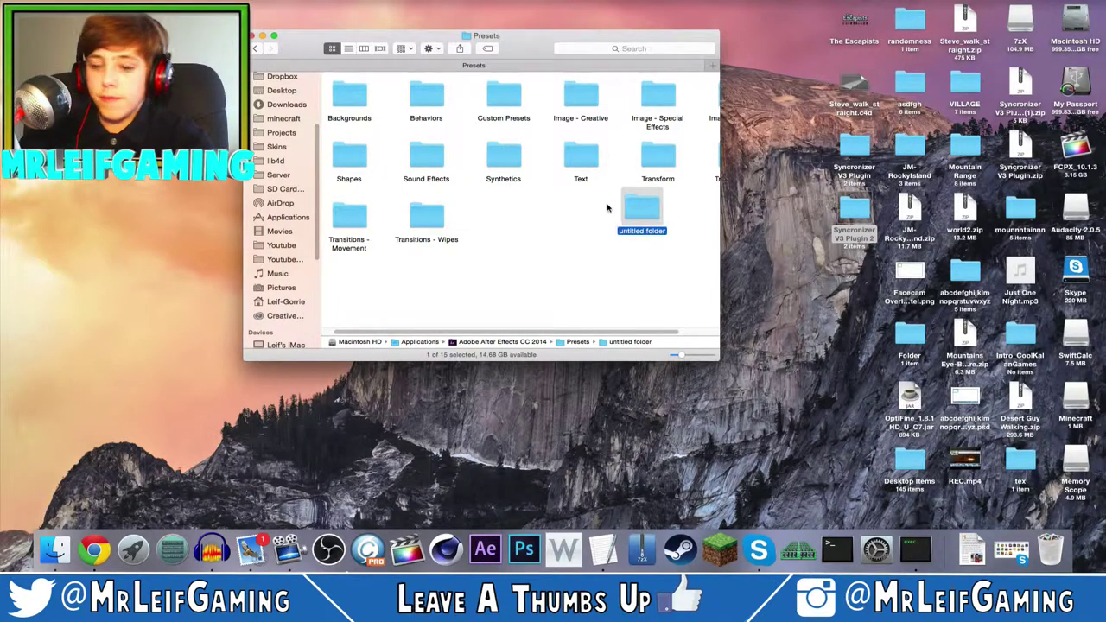
key("Return")
key("super+BackSpace")
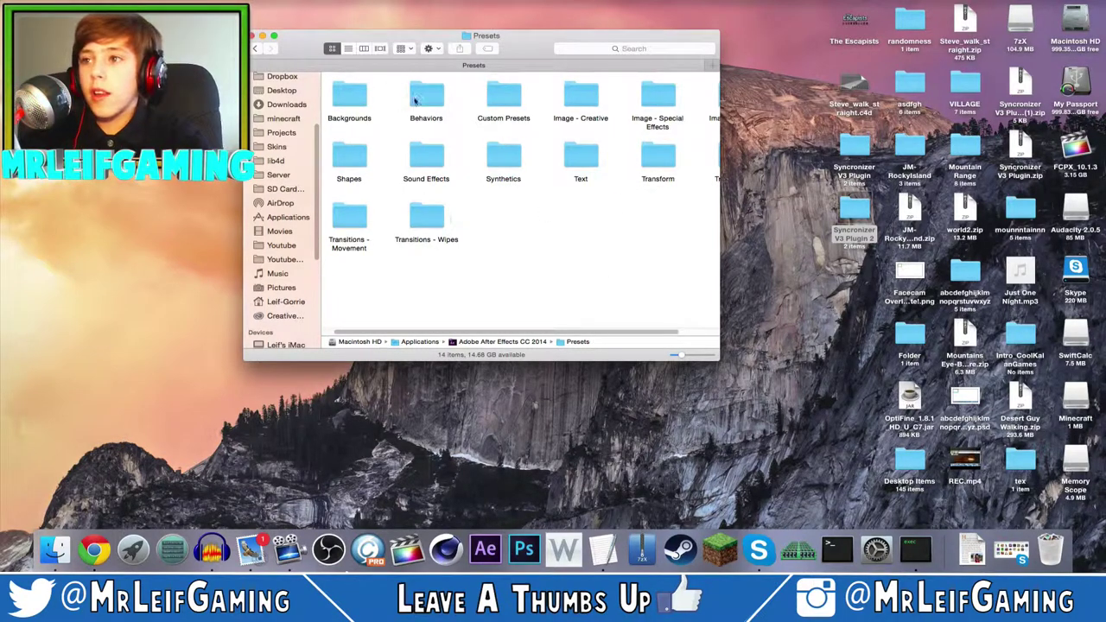
- Move SyncronizerV3.ffx from Syncronizer V3 Plugin 2 into the Custom Presets folder
left_click(498, 97)
double_click(498, 98)
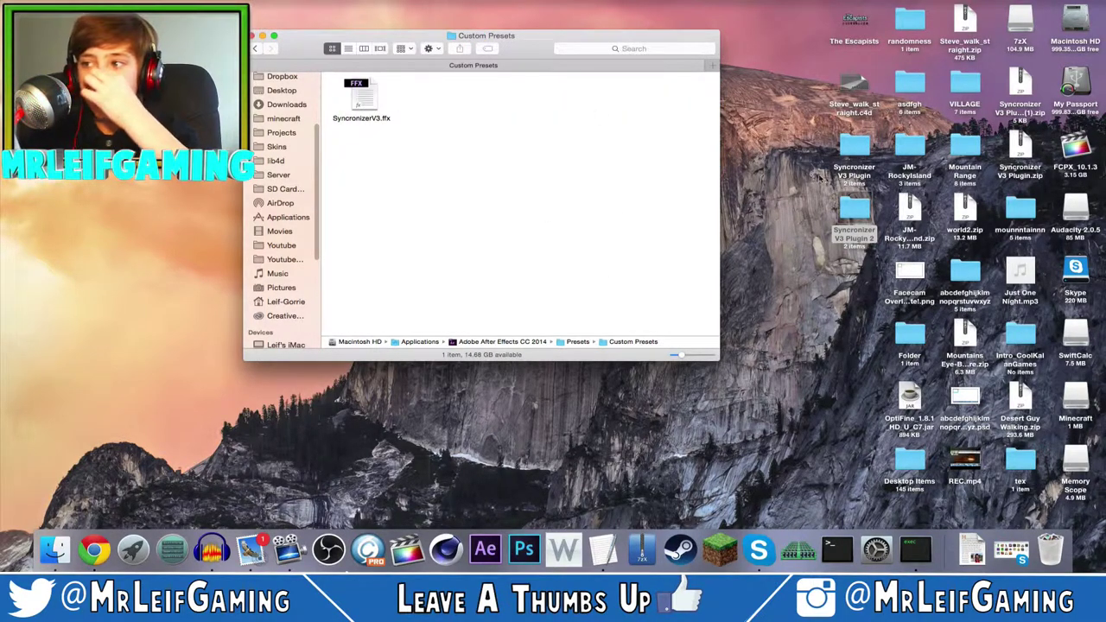
double_click(859, 209)
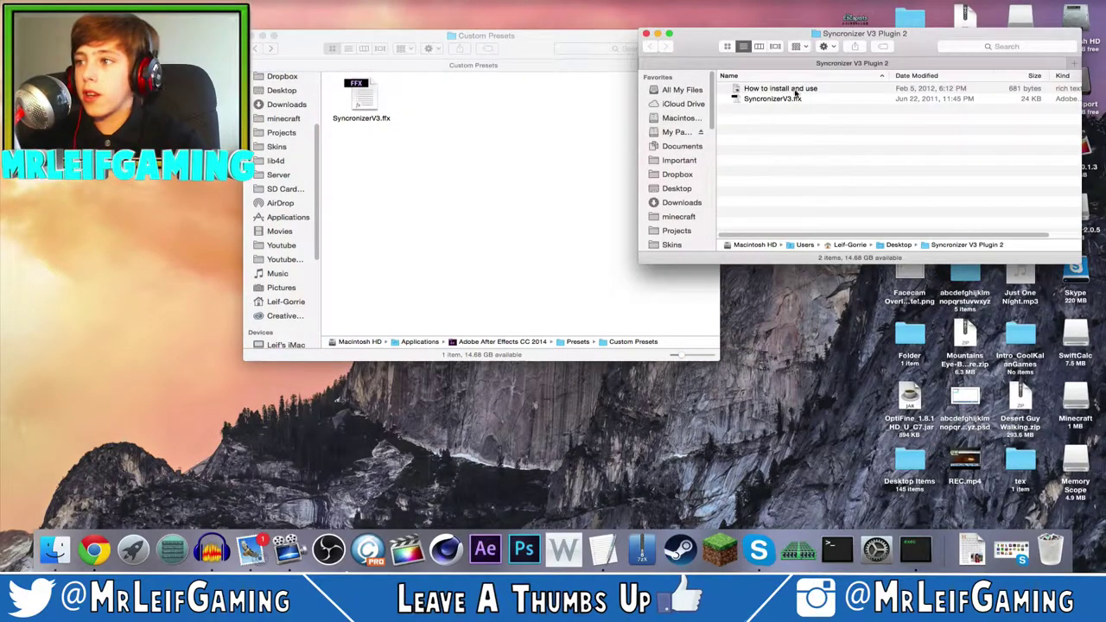
left_click(817, 98)
left_click_drag(817, 98, 573, 44)
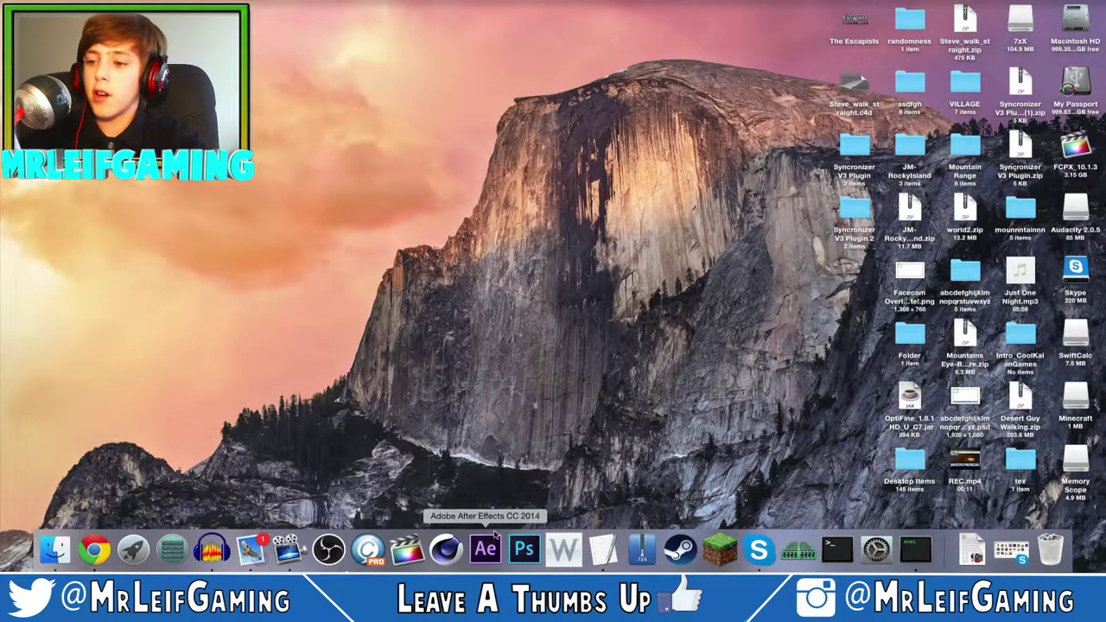
left_click(495, 545)
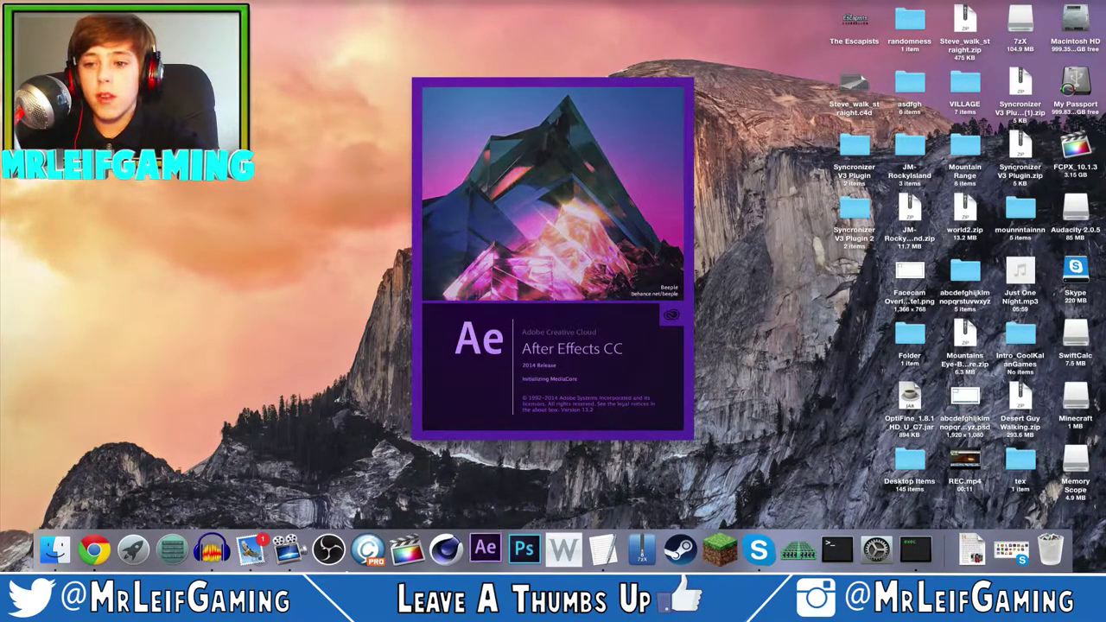
left_click(55, 547)
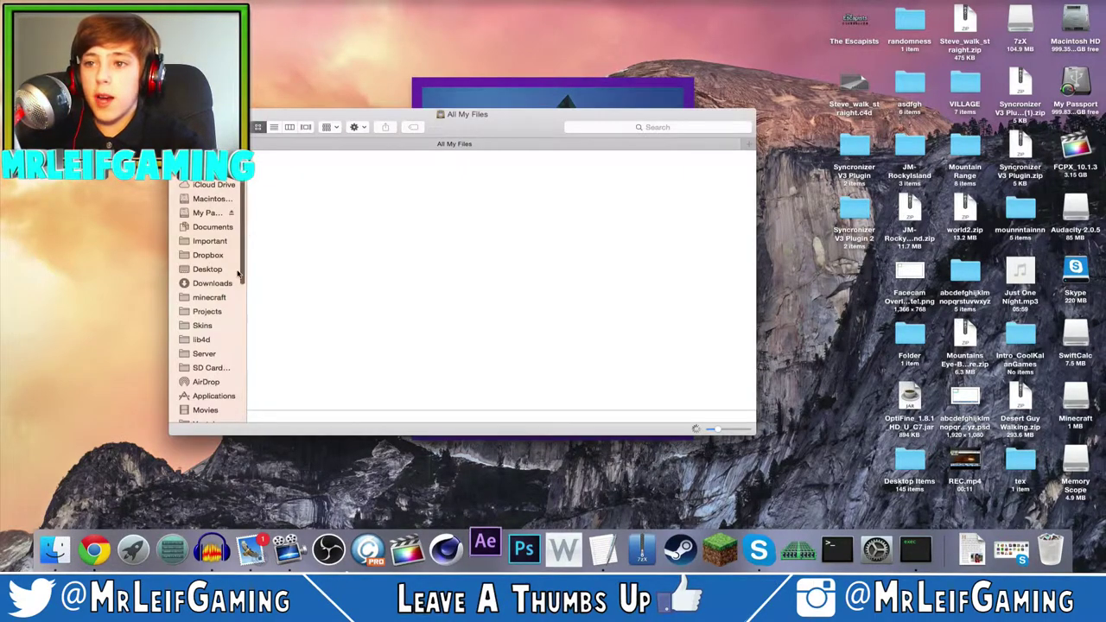
left_click(219, 312)
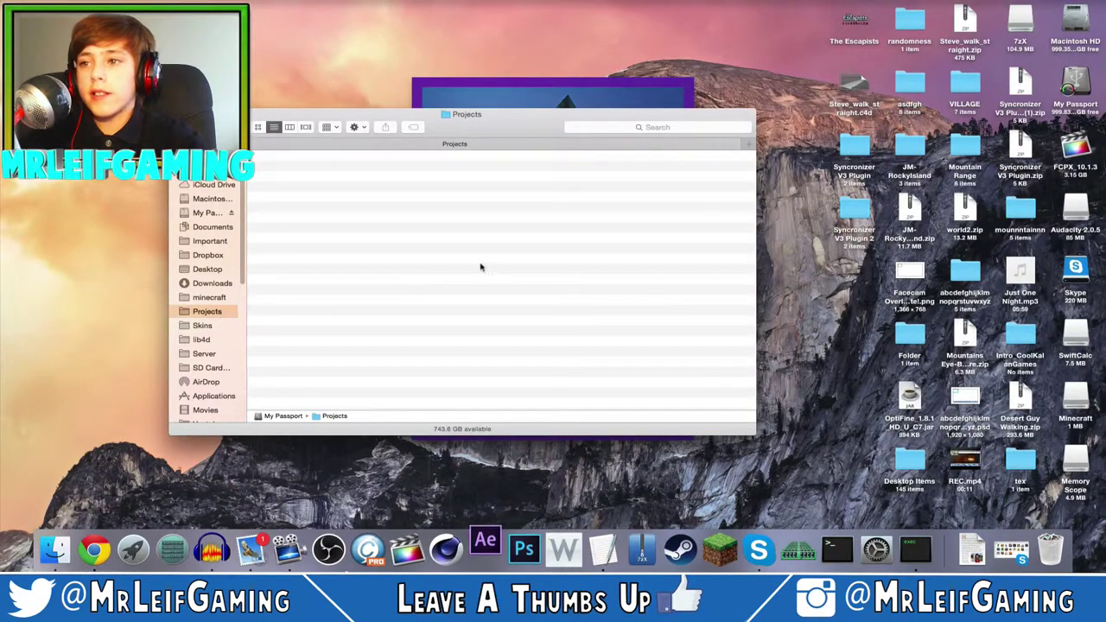
scroll(363, 216, "down", 5)
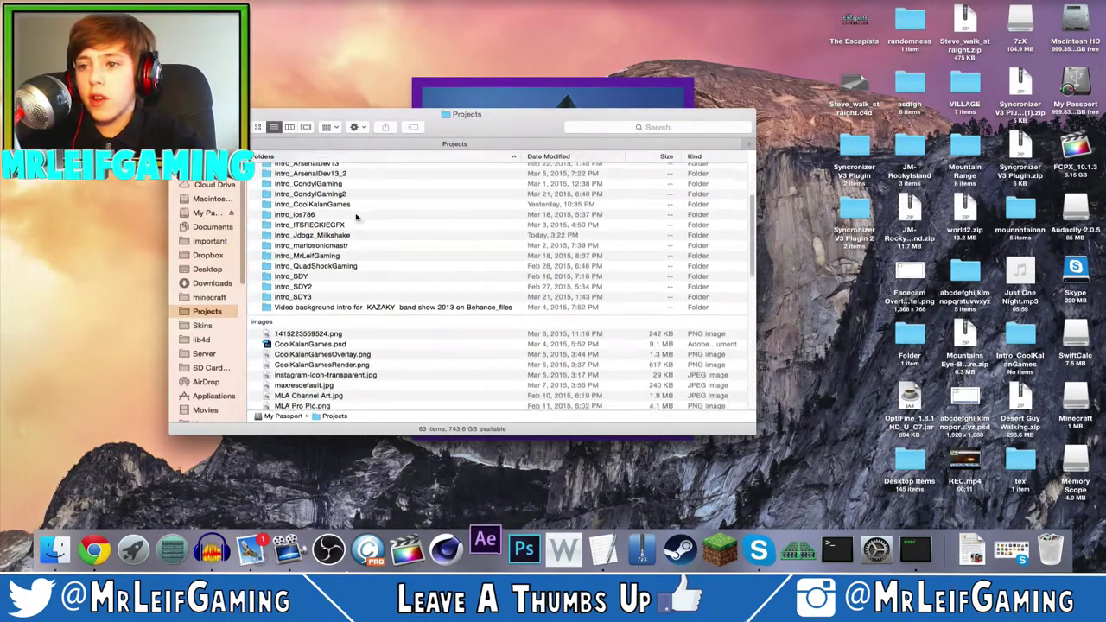
scroll(355, 217, "down", 4)
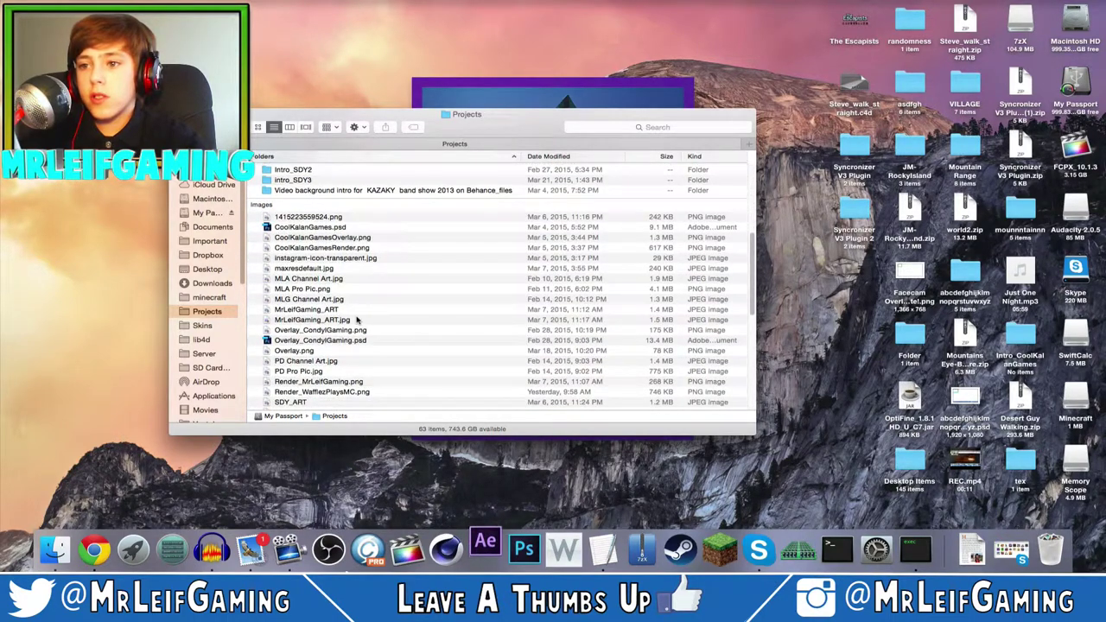
scroll(354, 296, "down", 3)
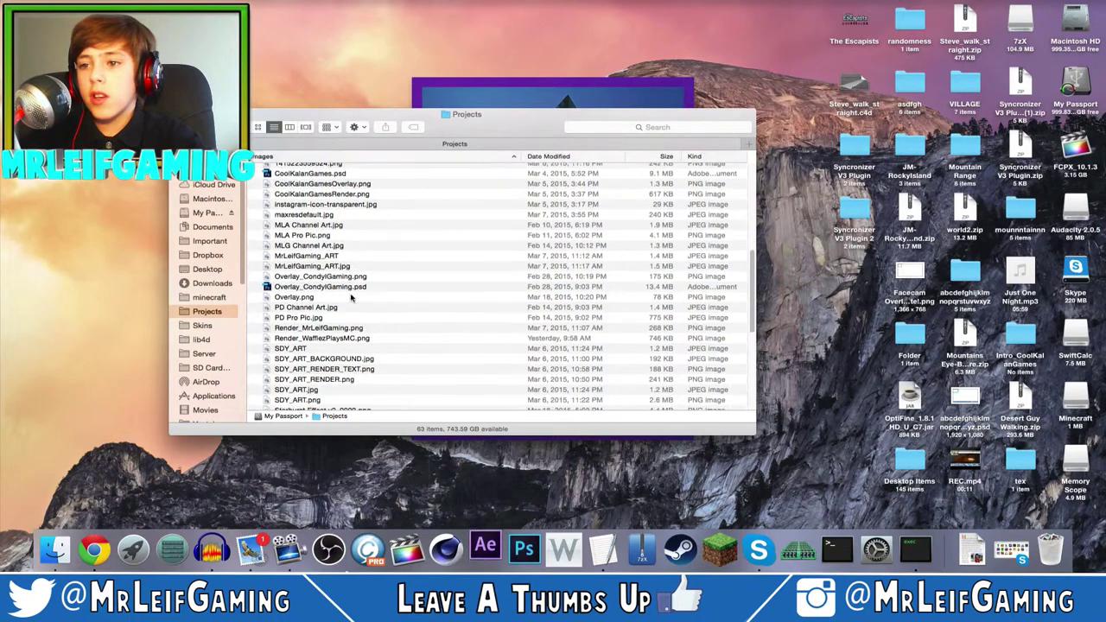
scroll(351, 297, "down", 4)
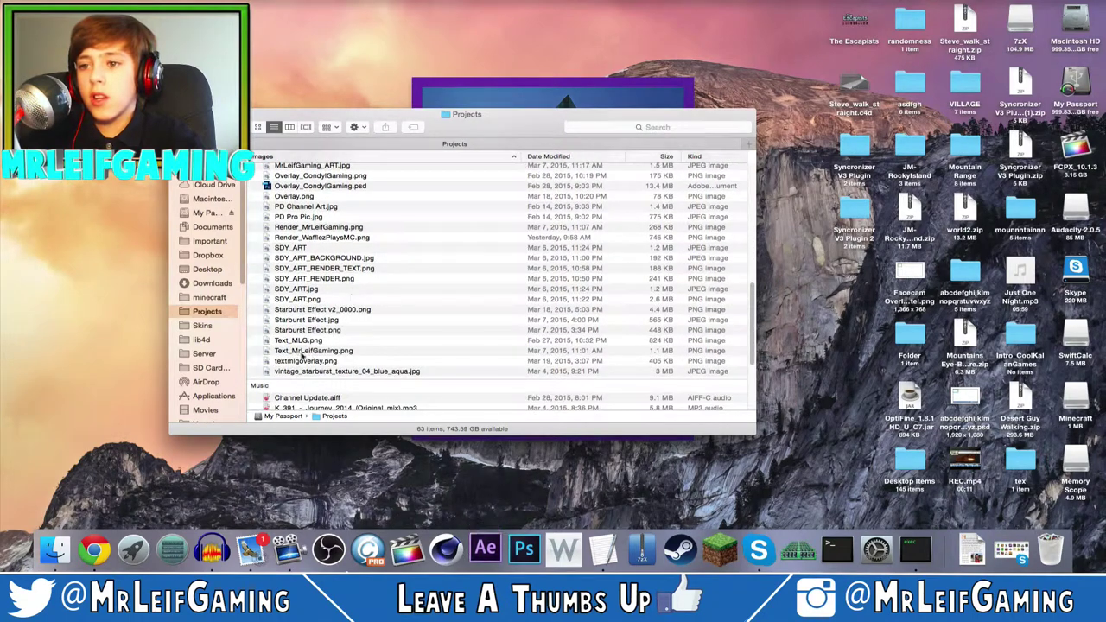
left_click(375, 228)
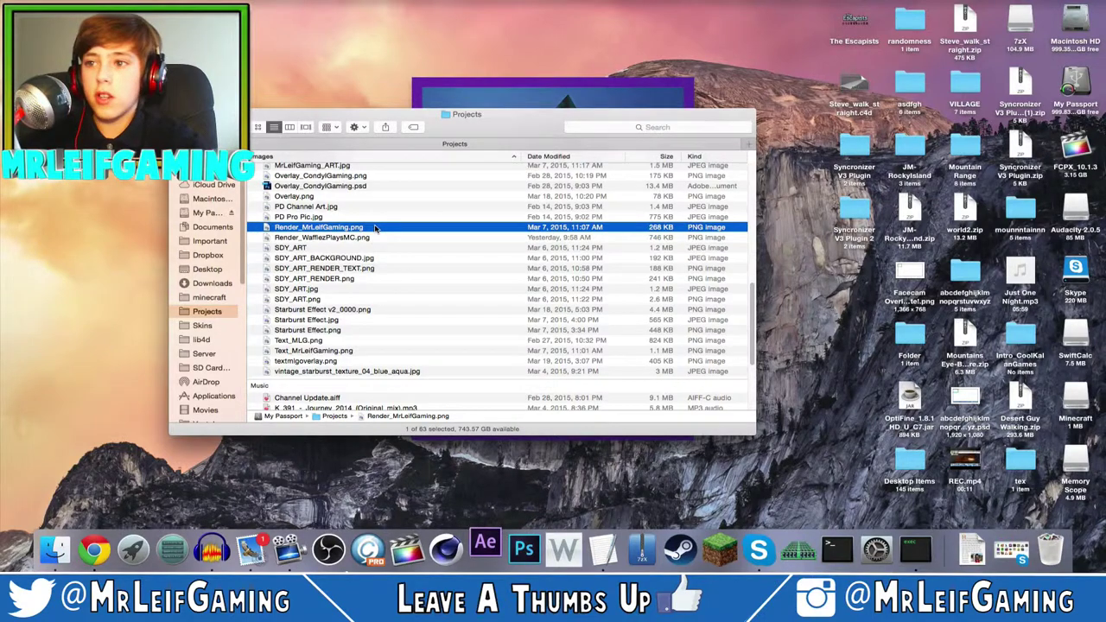
key("space")
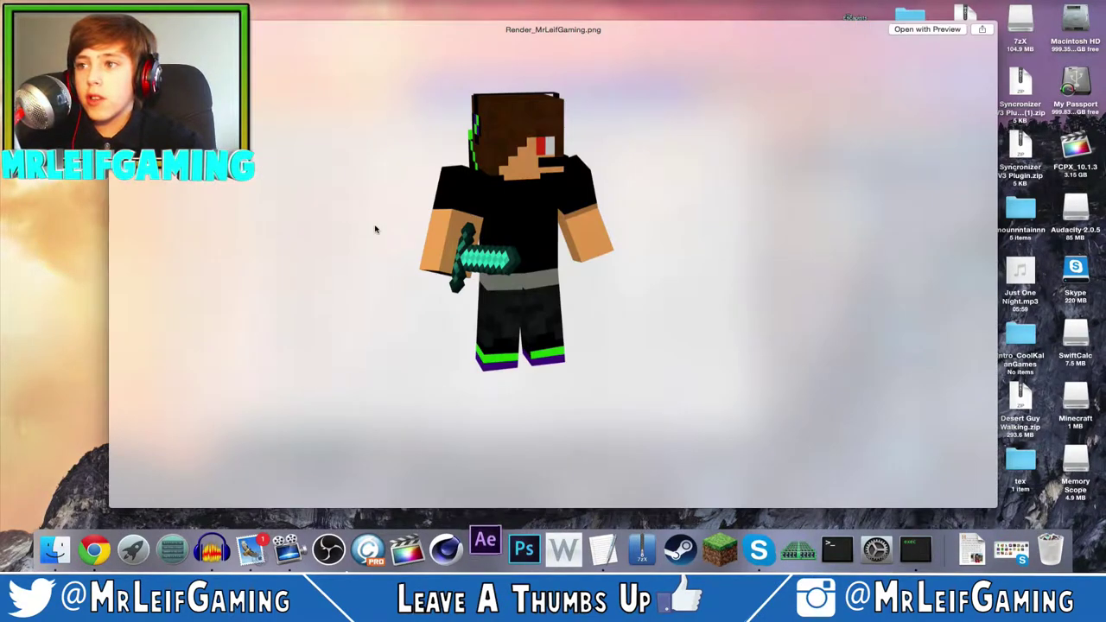
key("Down")
key("space")
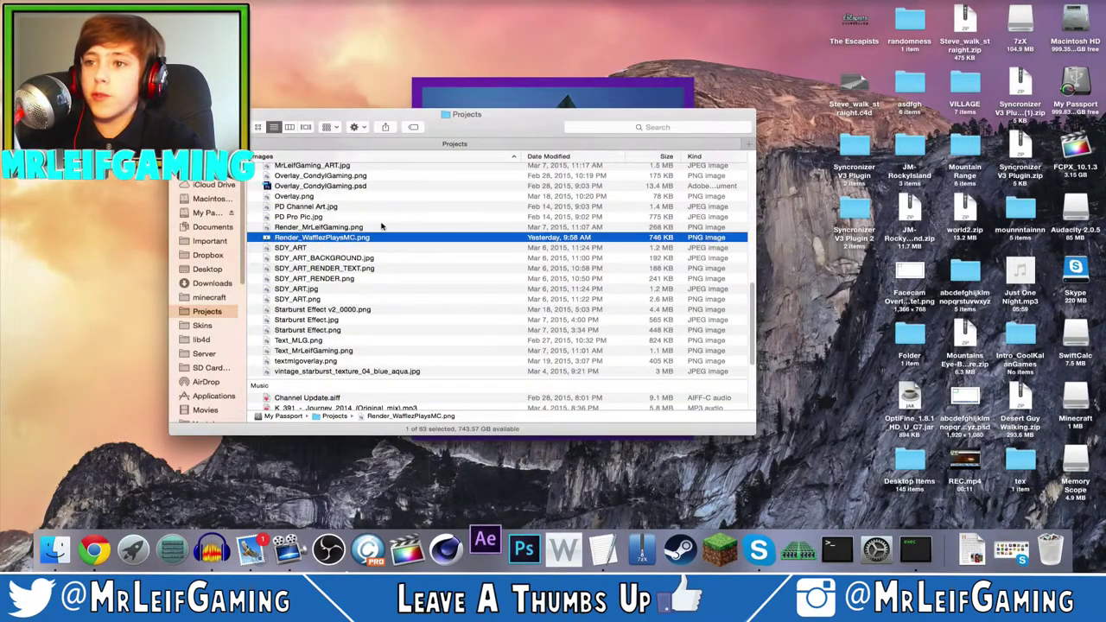
key("super+w")
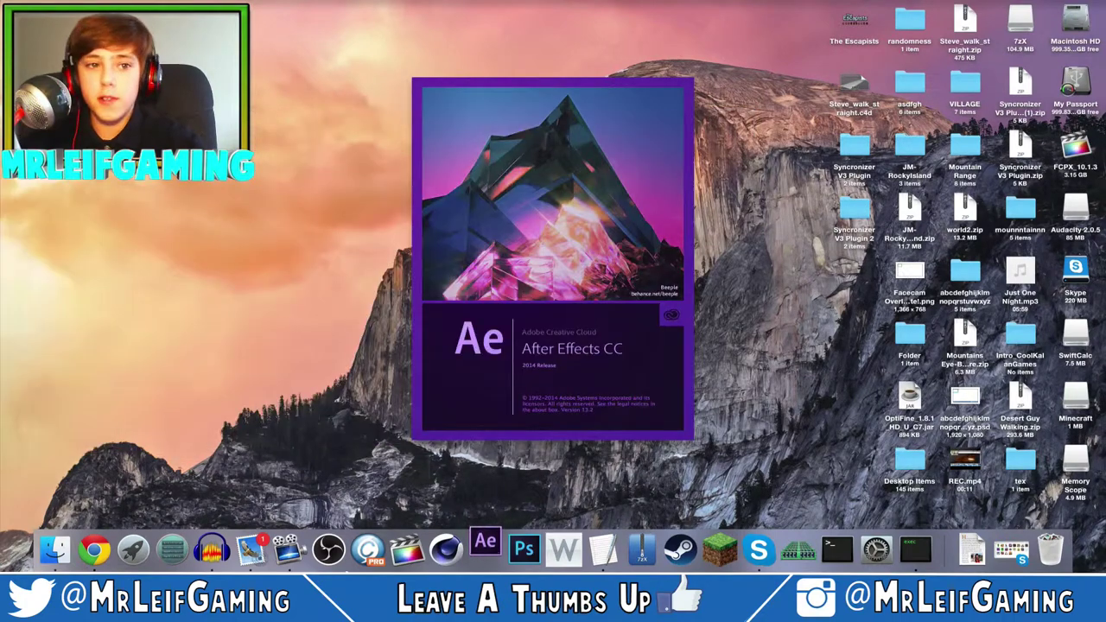
- Close the Render_WafflezPlaysMC.png preview and choose New Composition on the Welcome screen
key("F11")
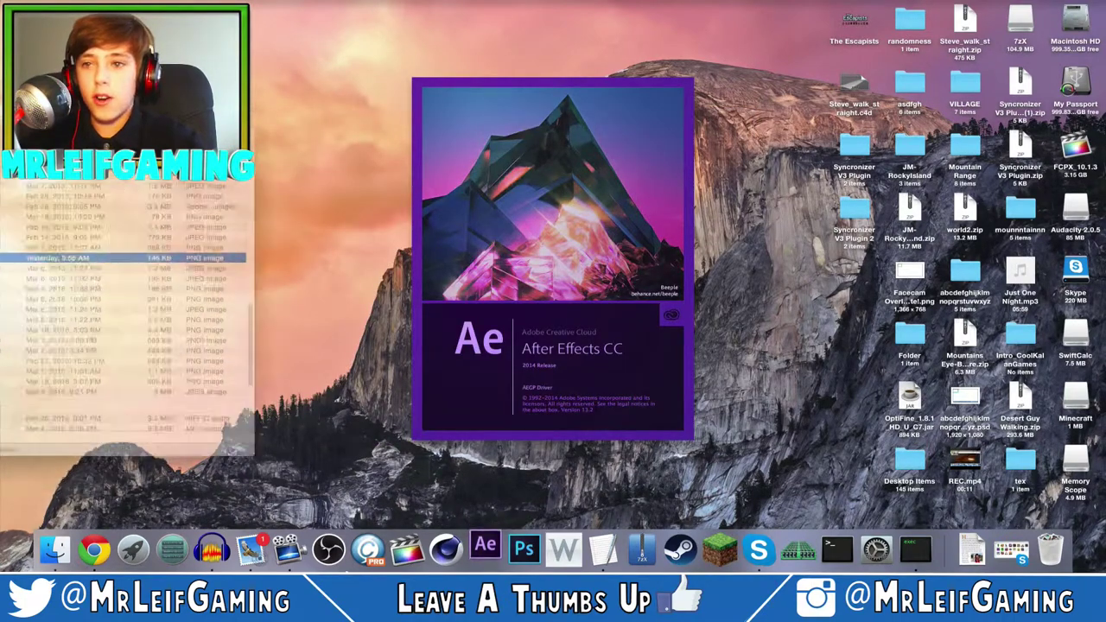
key("F11")
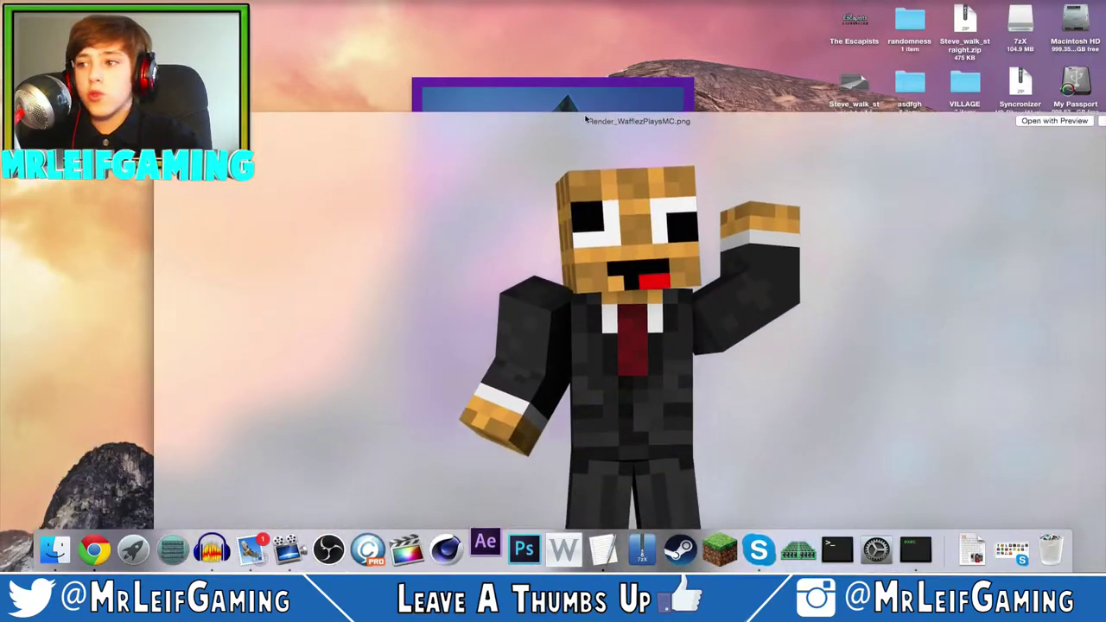
left_click_drag(585, 119, 405, 35)
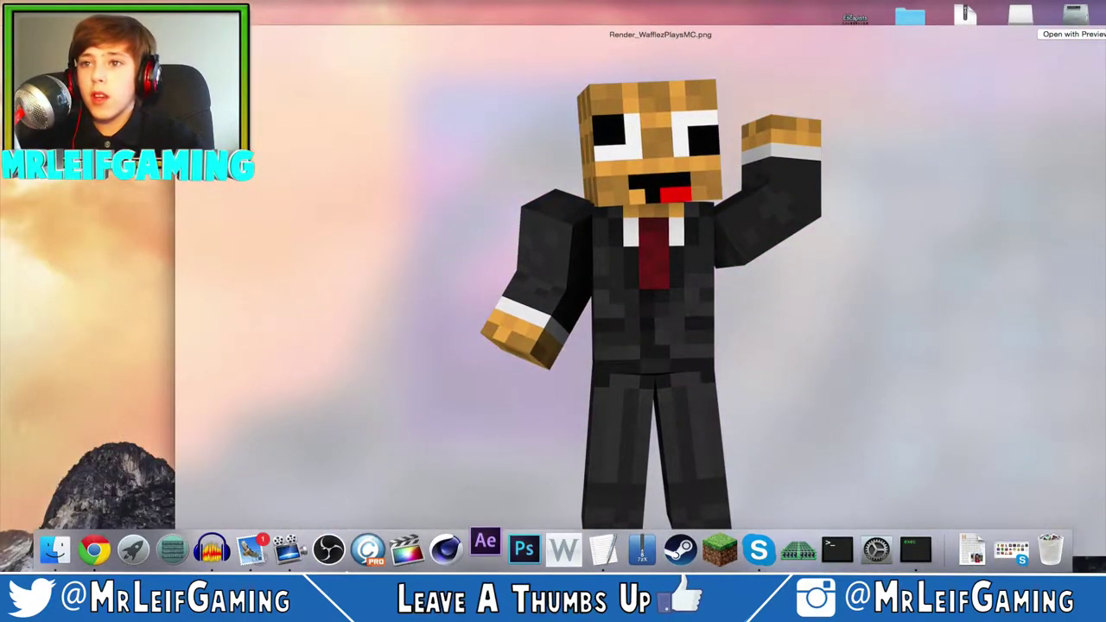
key("space")
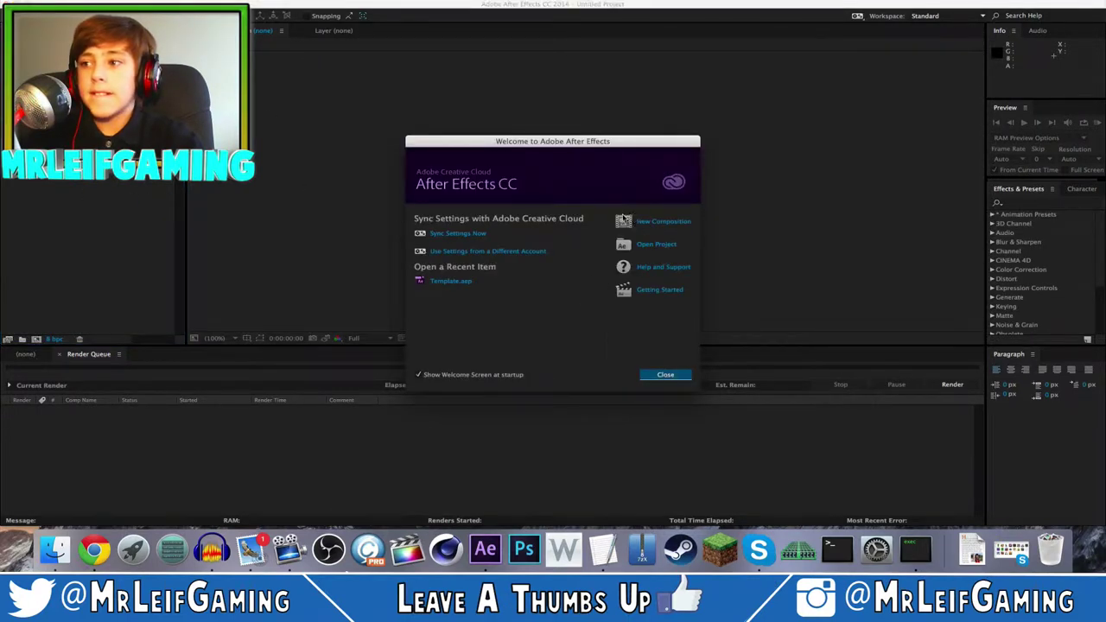
left_click(643, 221)
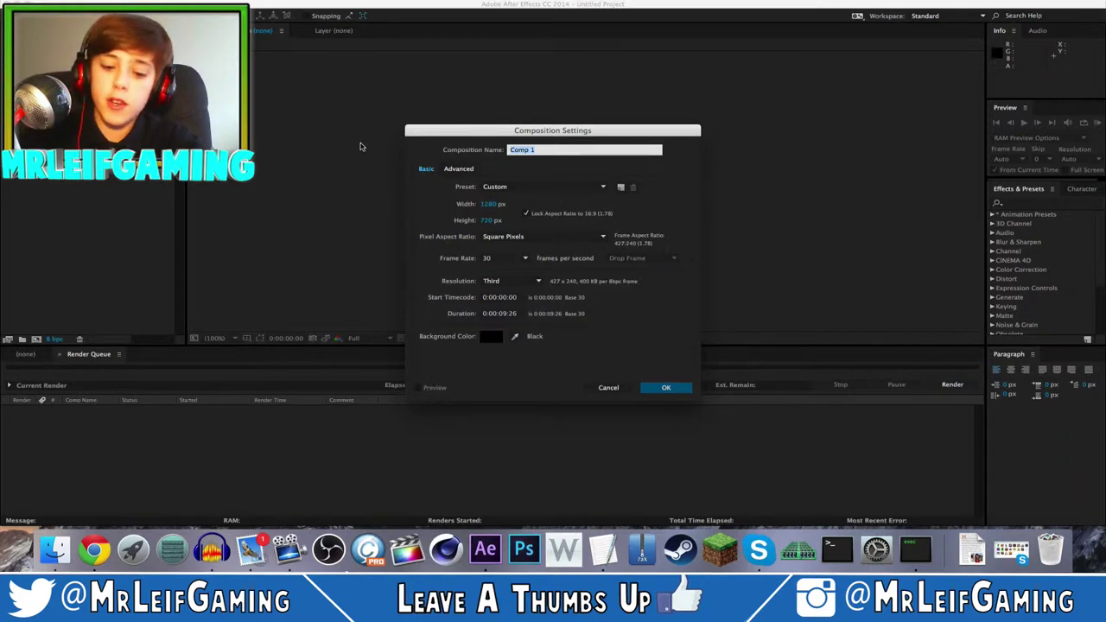
- Name the composition Main, set its duration to 0:00:00:15, and confirm
type("Main")
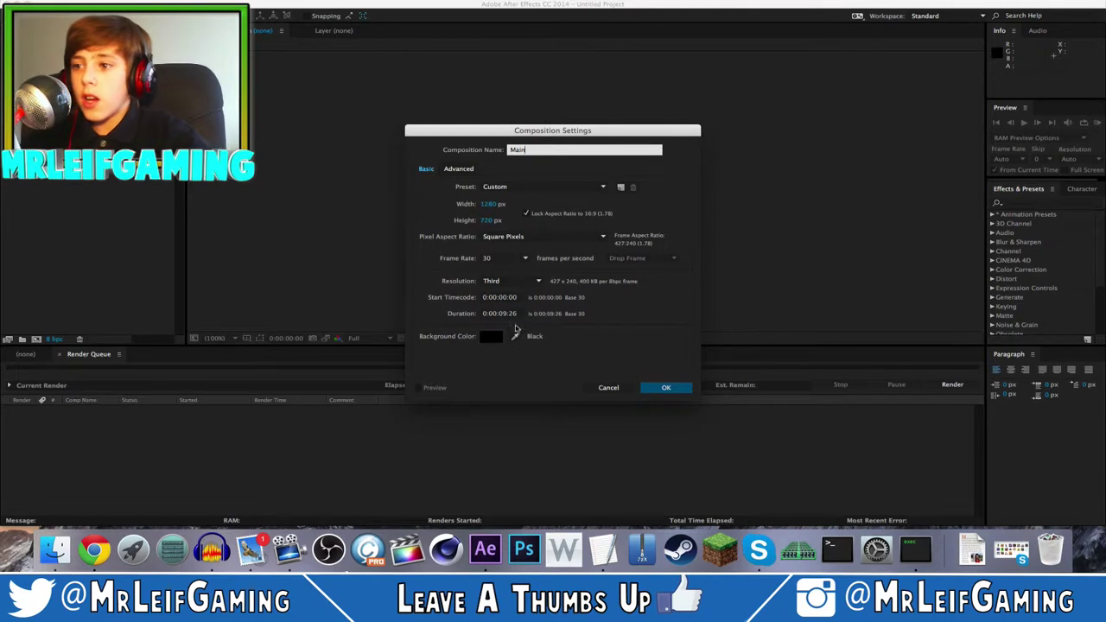
left_click(509, 315)
left_click(507, 315)
double_click(504, 315)
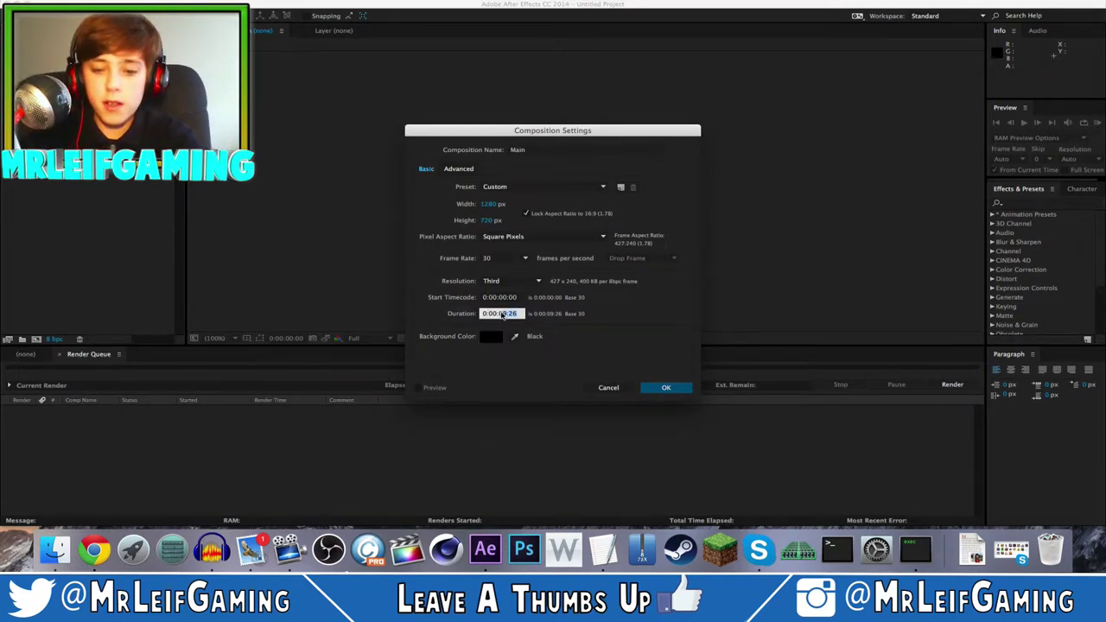
type("0:00:00:")
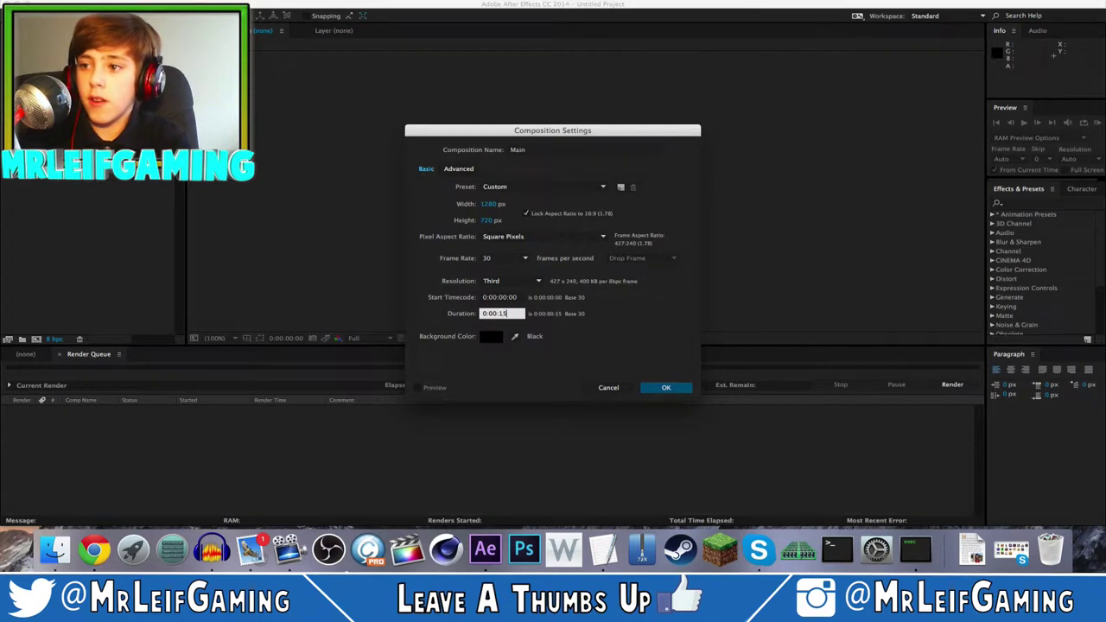
type("15")
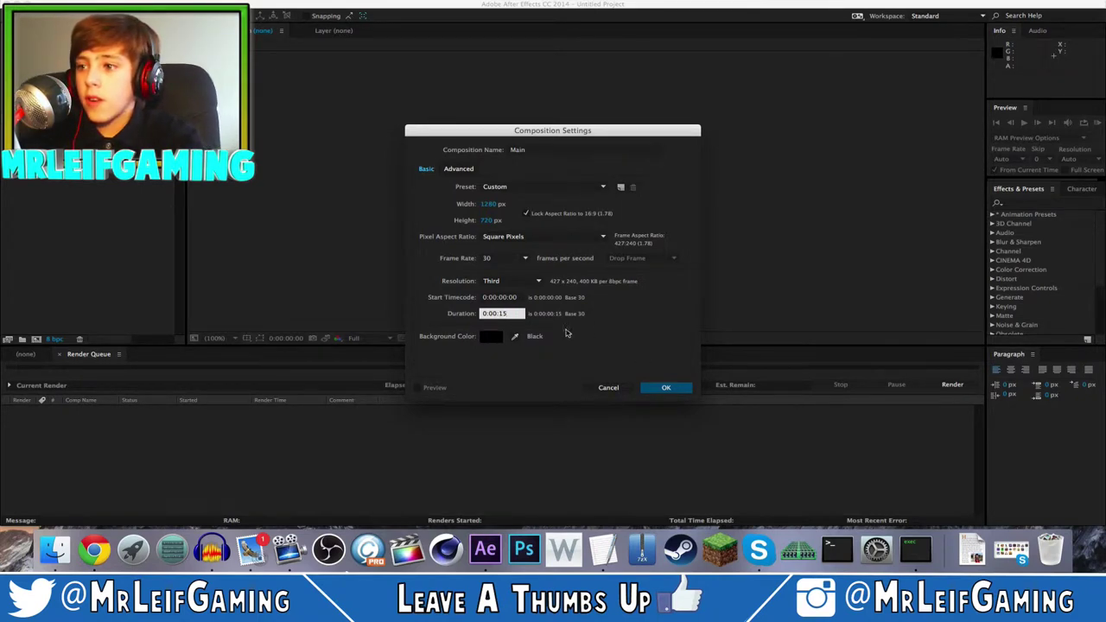
left_click(566, 334)
left_click(521, 317)
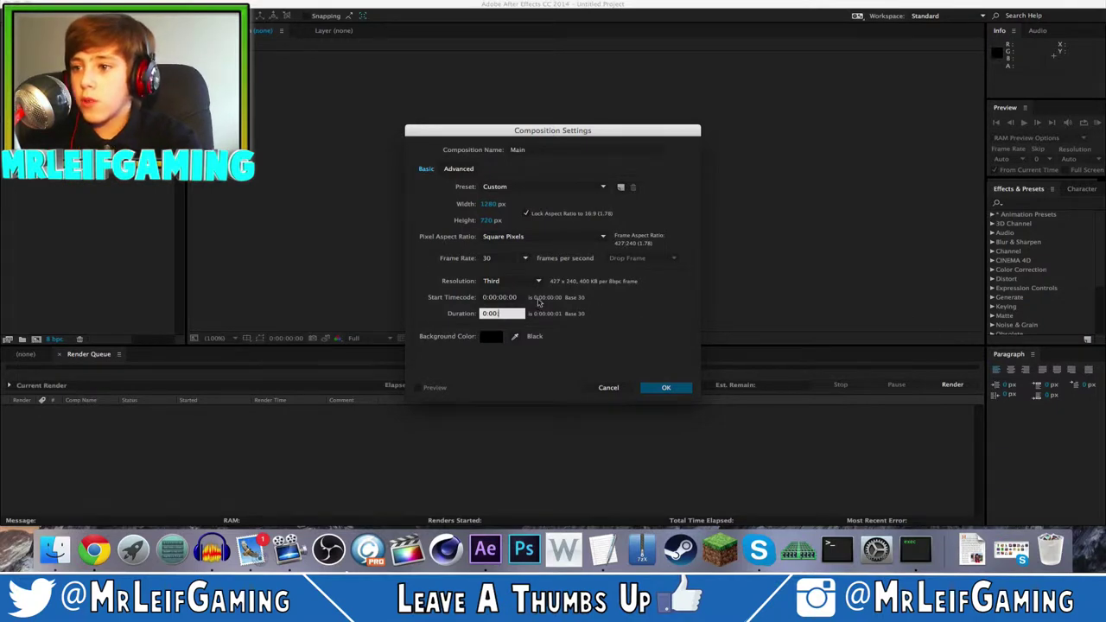
type(":00:1")
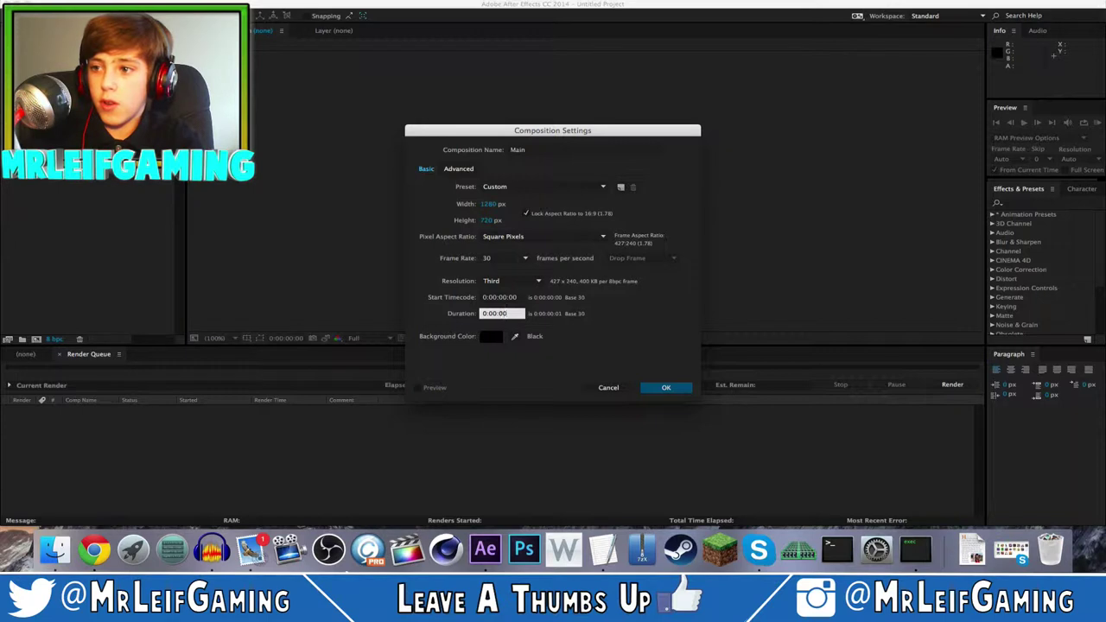
type("5")
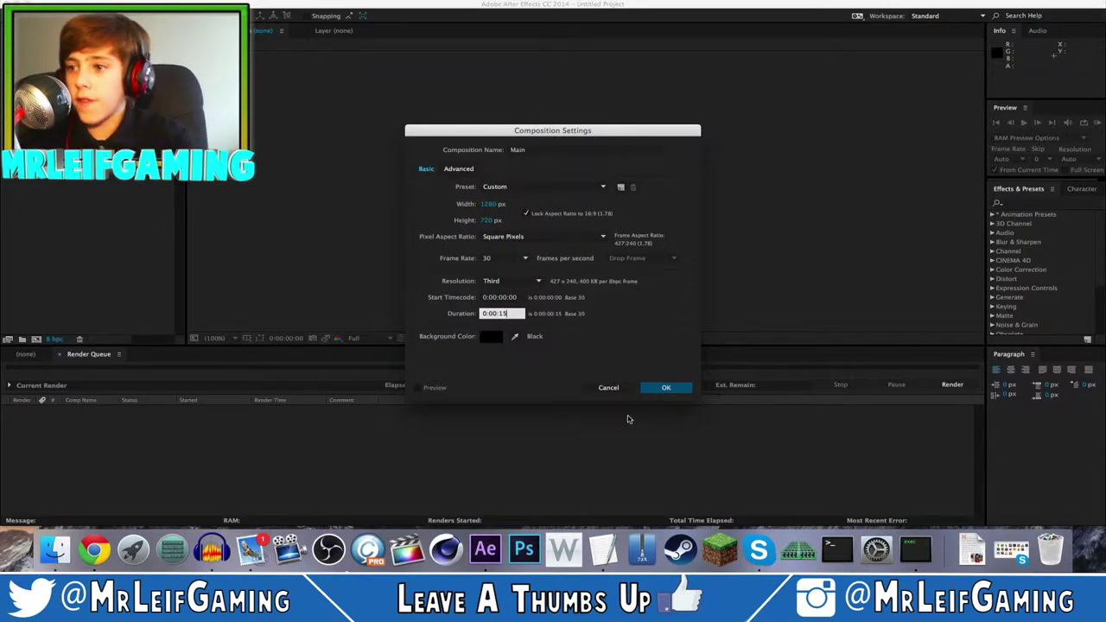
left_click(670, 387)
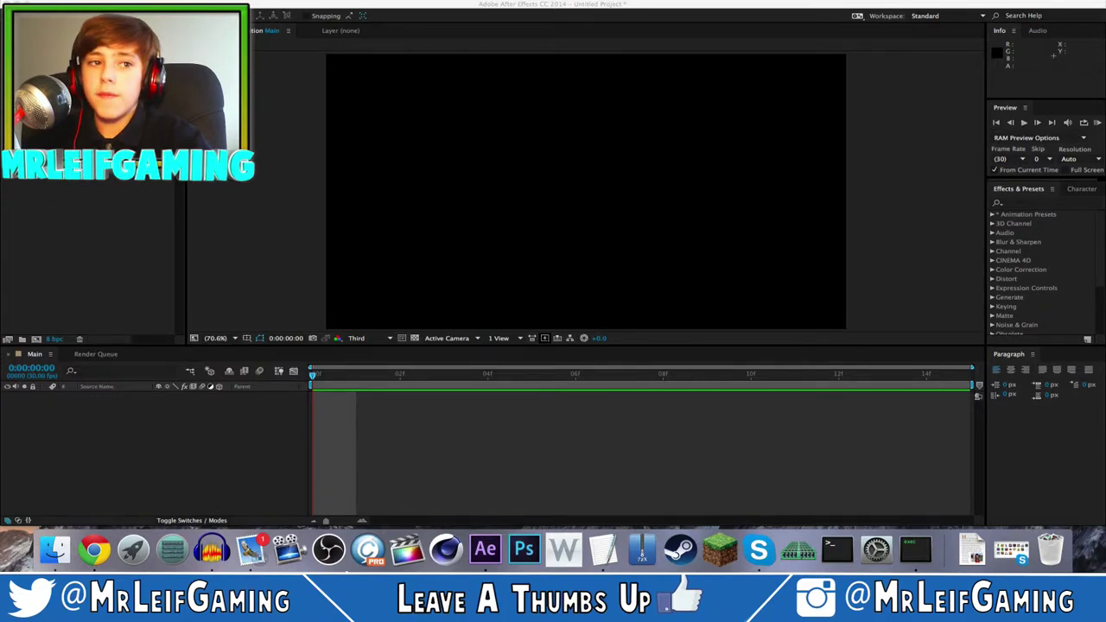
- Import Render_WafflezPlaysMC.png from the Projects folder into the After Effects project
key("super+Tab")
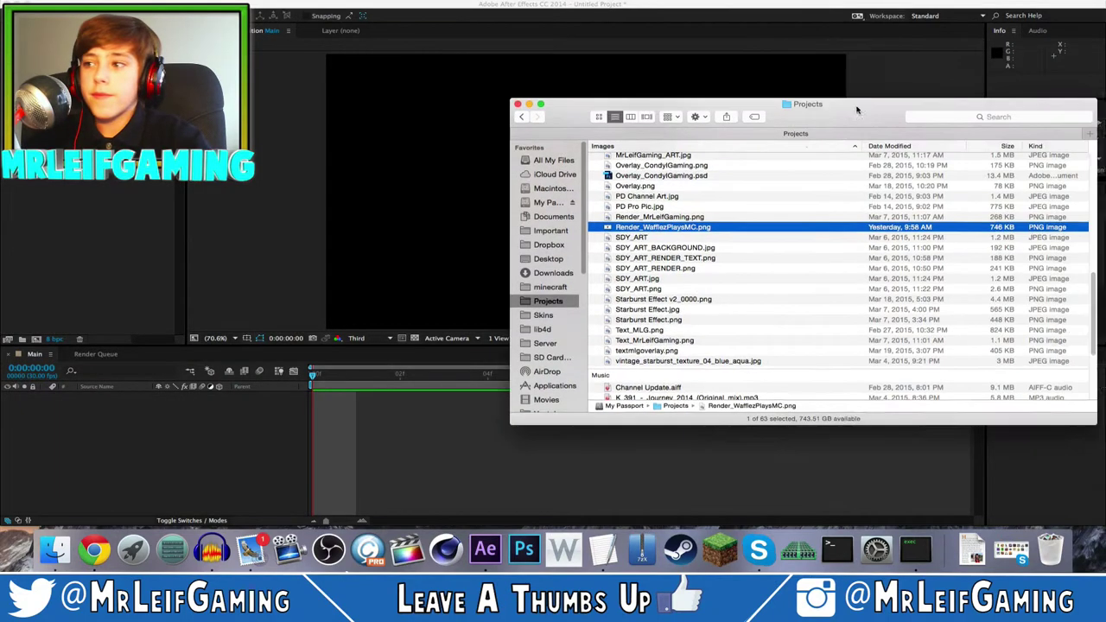
left_click_drag(732, 226, 52, 193)
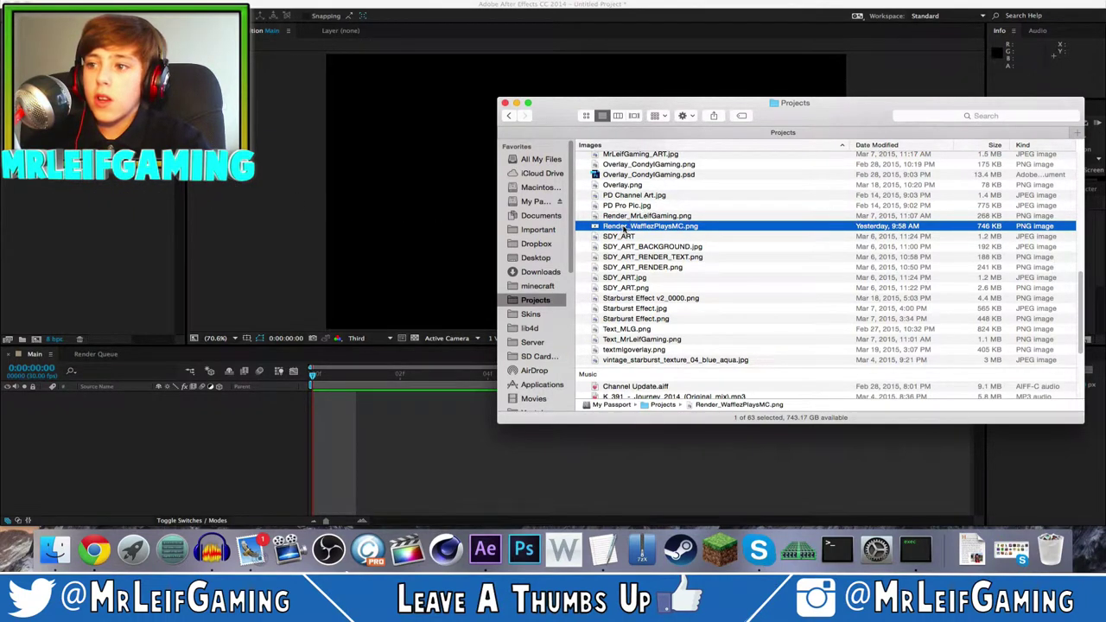
left_click_drag(624, 229, 35, 222)
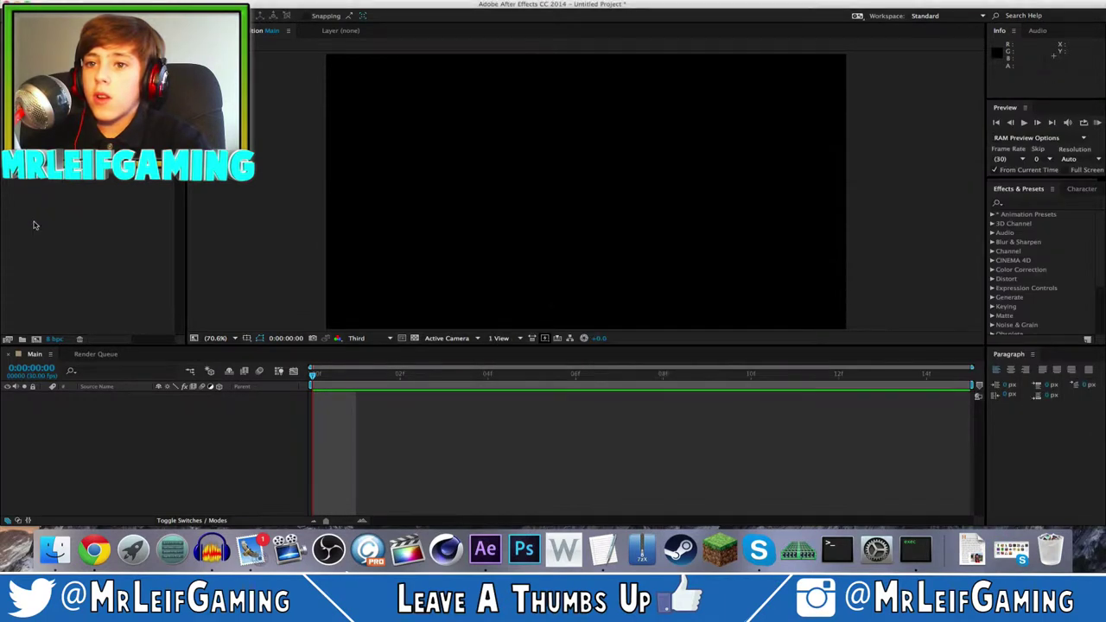
left_click(53, 549)
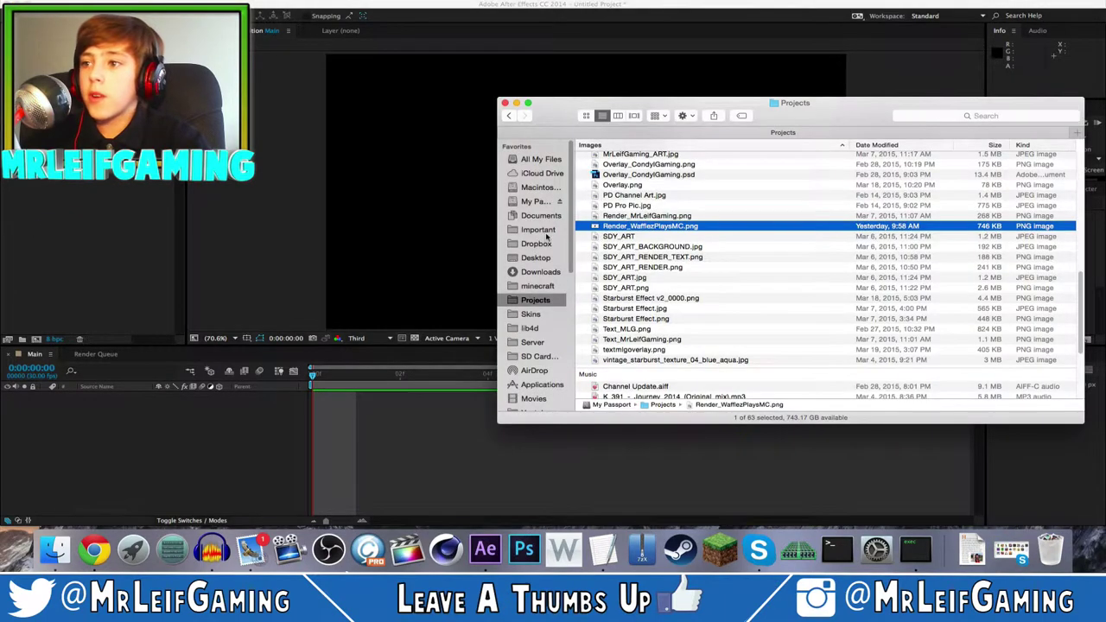
scroll(640, 218, "up", 1)
scroll(640, 218, "up", 10)
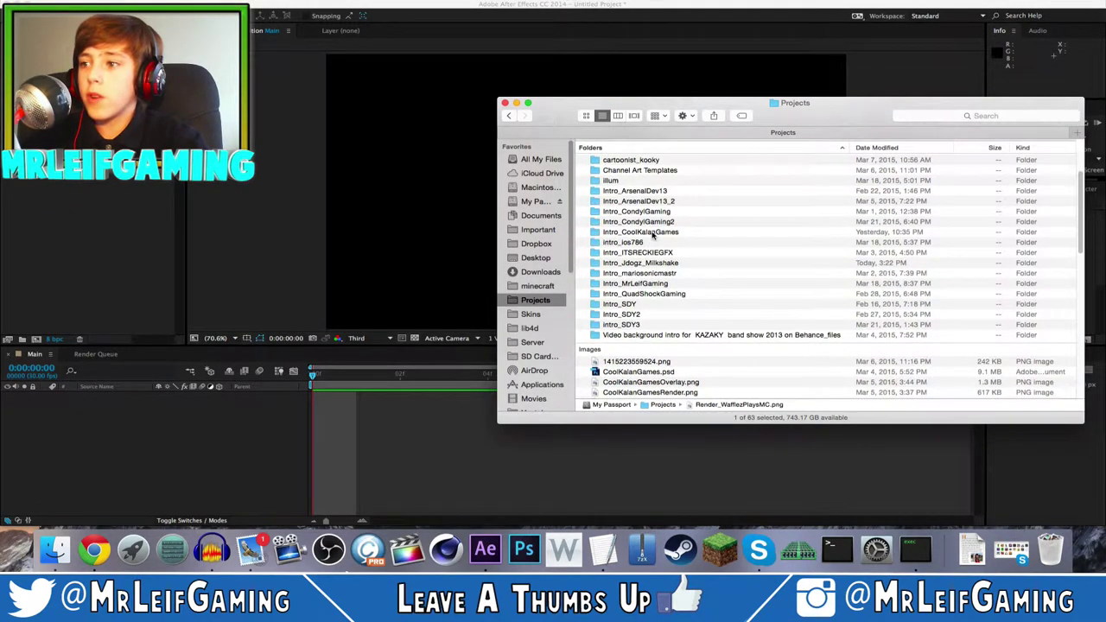
scroll(654, 233, "up", 2)
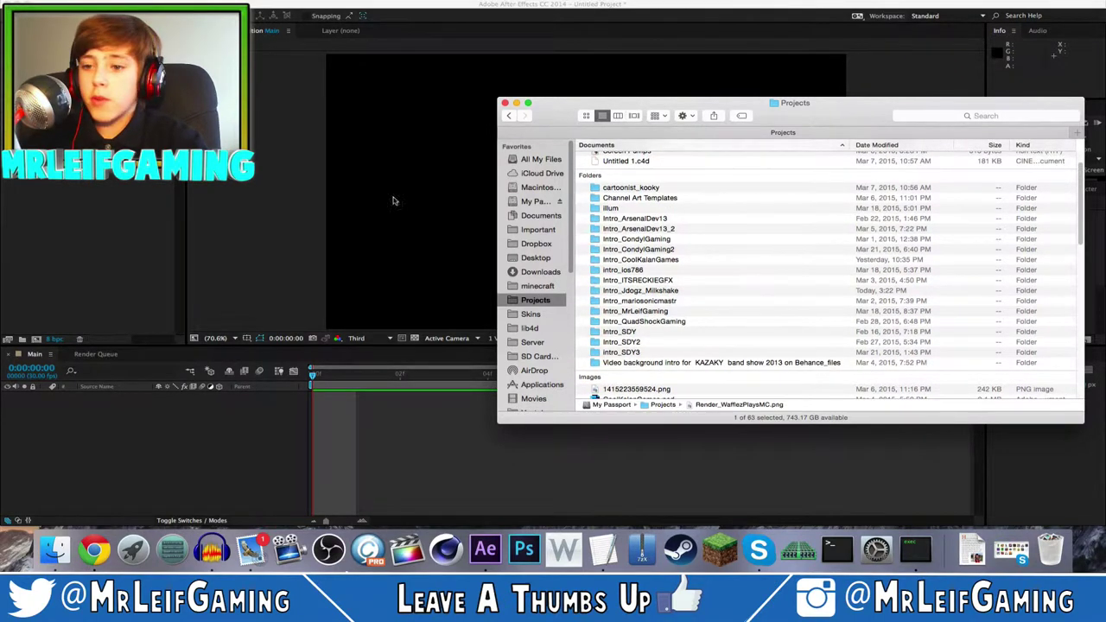
left_click(211, 551)
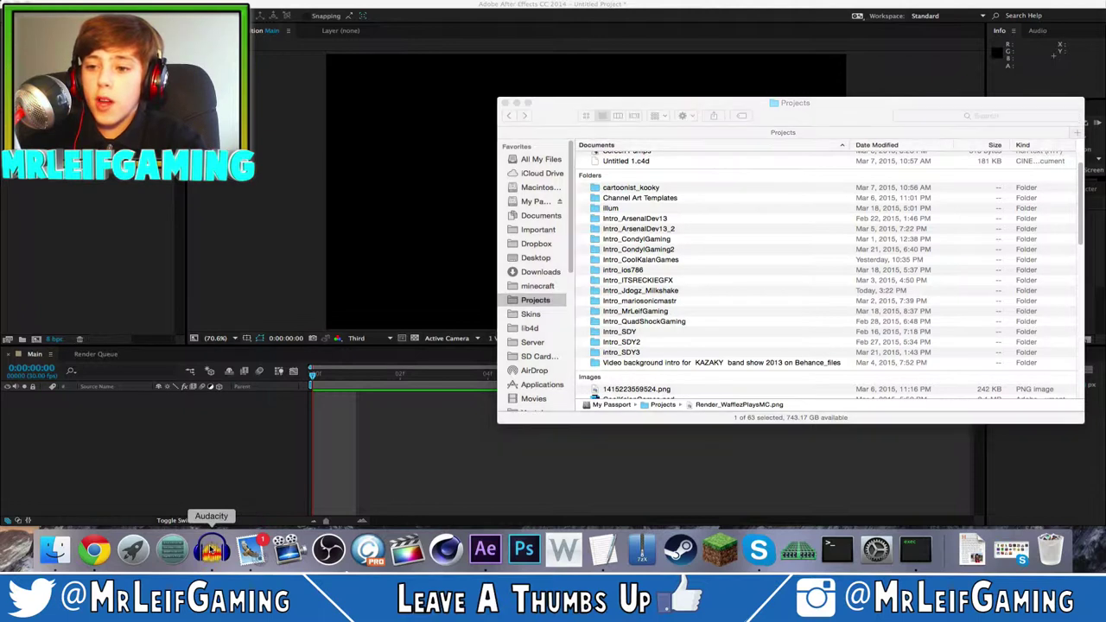
left_click(229, 516)
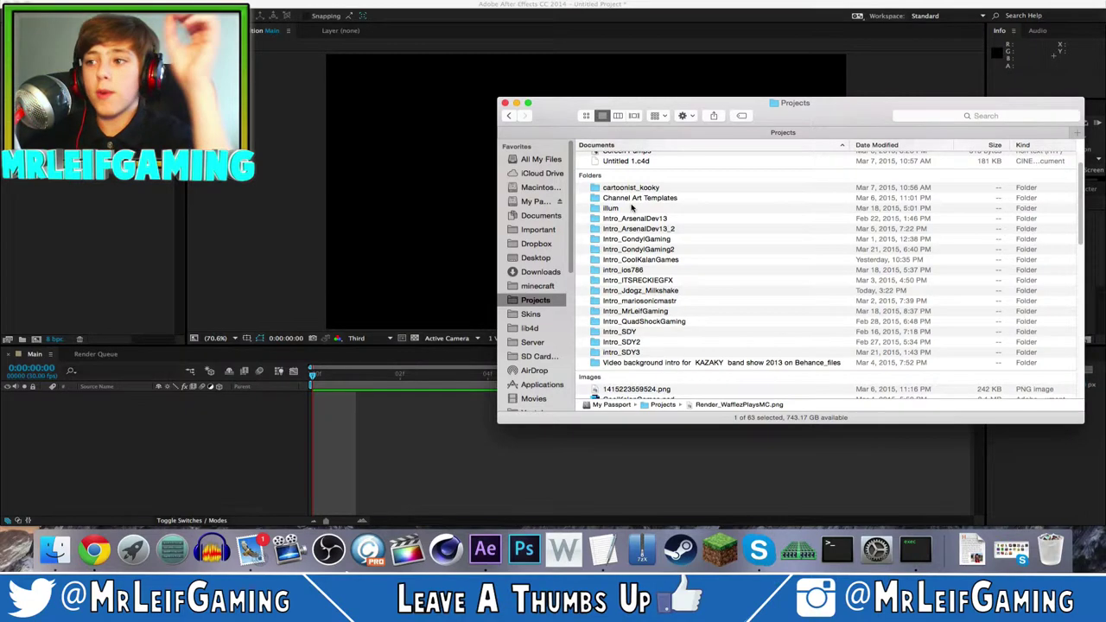
- Import Sick Bubblegum Beat Drop.aiff from Intro_MrLeifGaming, then close the Finder window
double_click(674, 312)
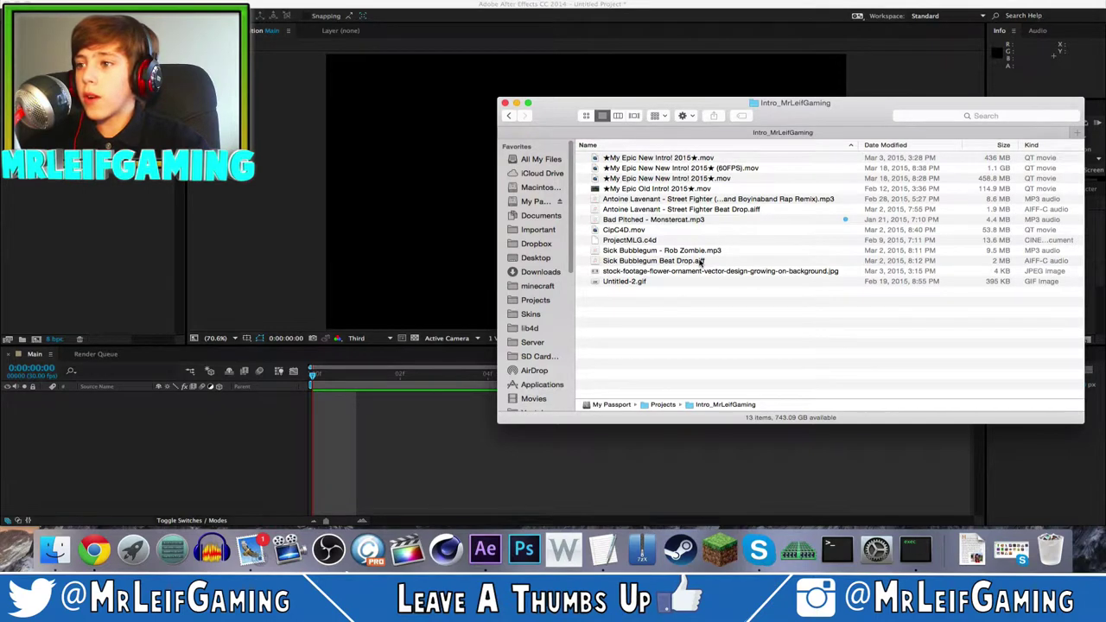
left_click(717, 252)
left_click_drag(718, 261, 112, 218)
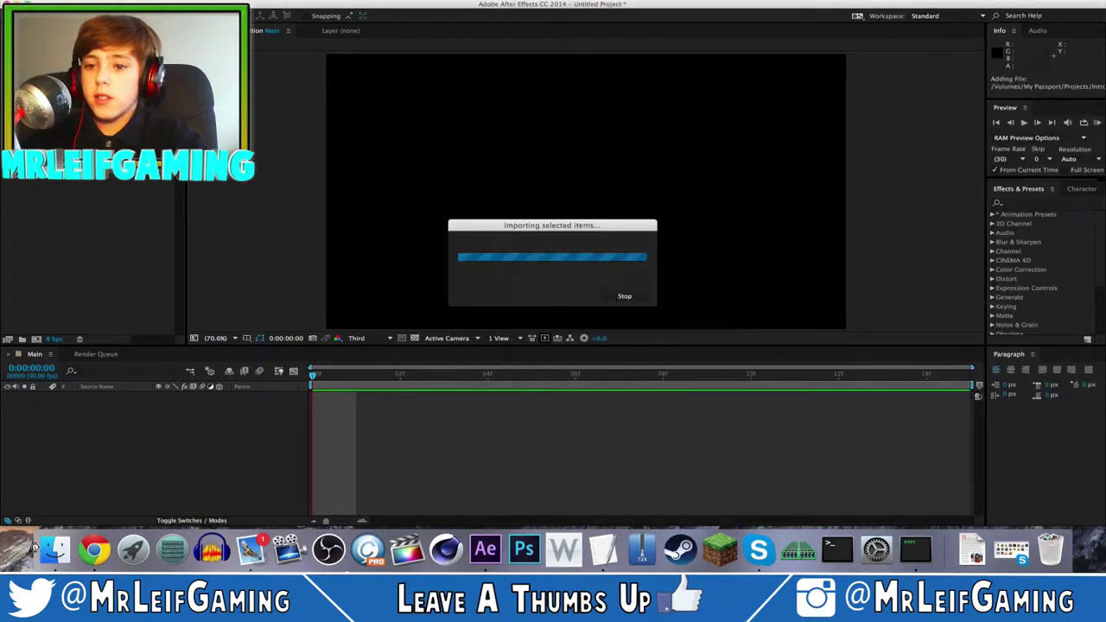
left_click(53, 549)
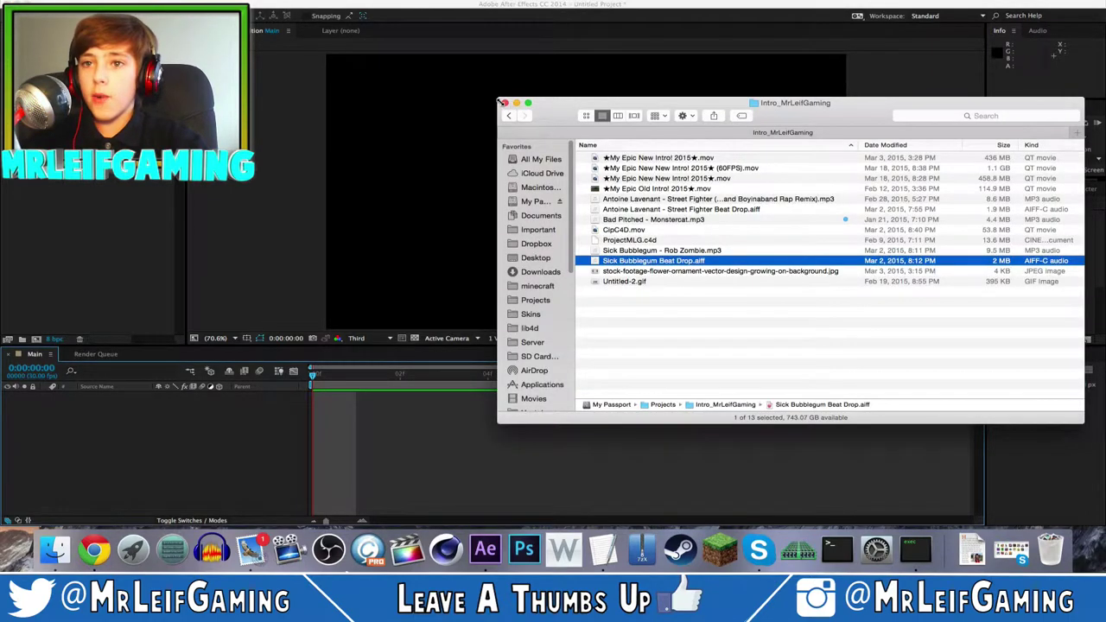
left_click(503, 103)
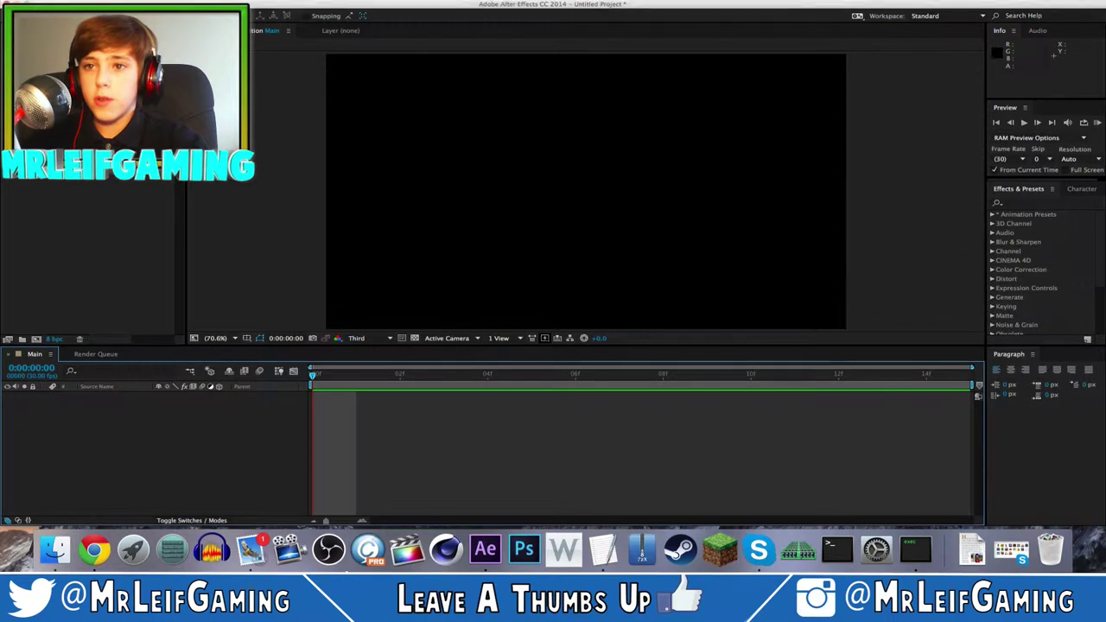
- Add the character image and beat-drop song as layers in the Main timeline
left_click_drag(121, 164, 121, 397)
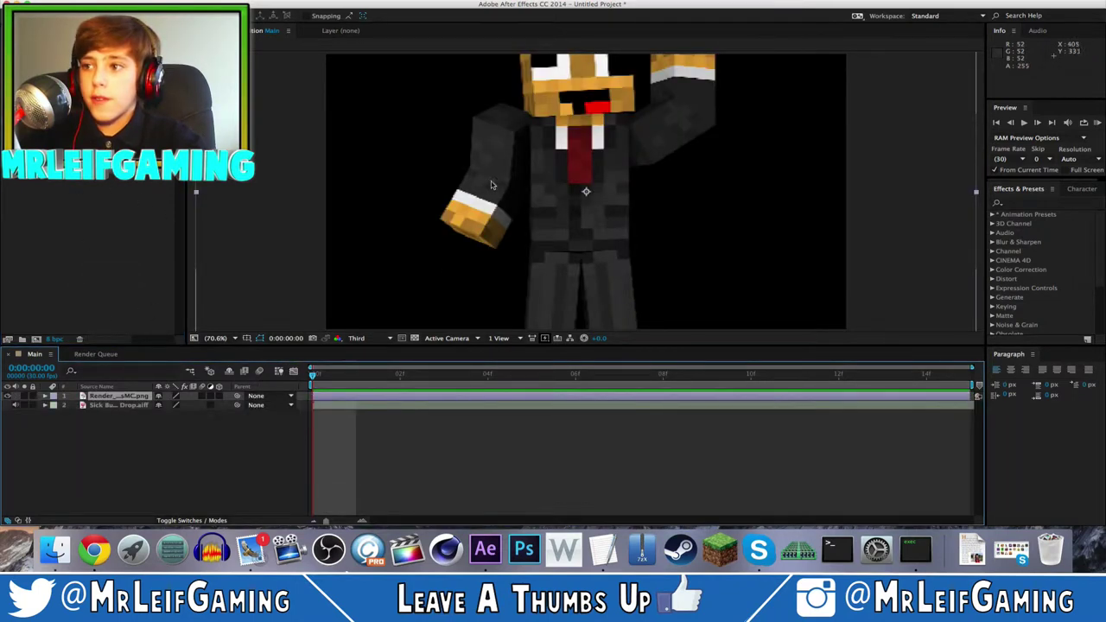
left_click_drag(491, 184, 489, 129)
key("super+z")
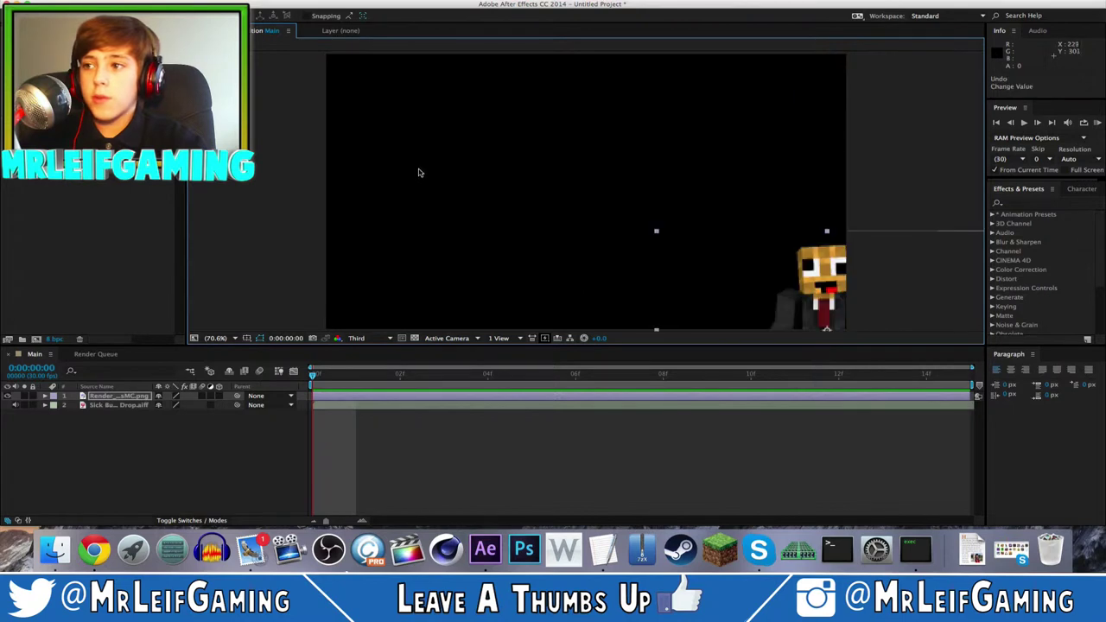
key("super+z")
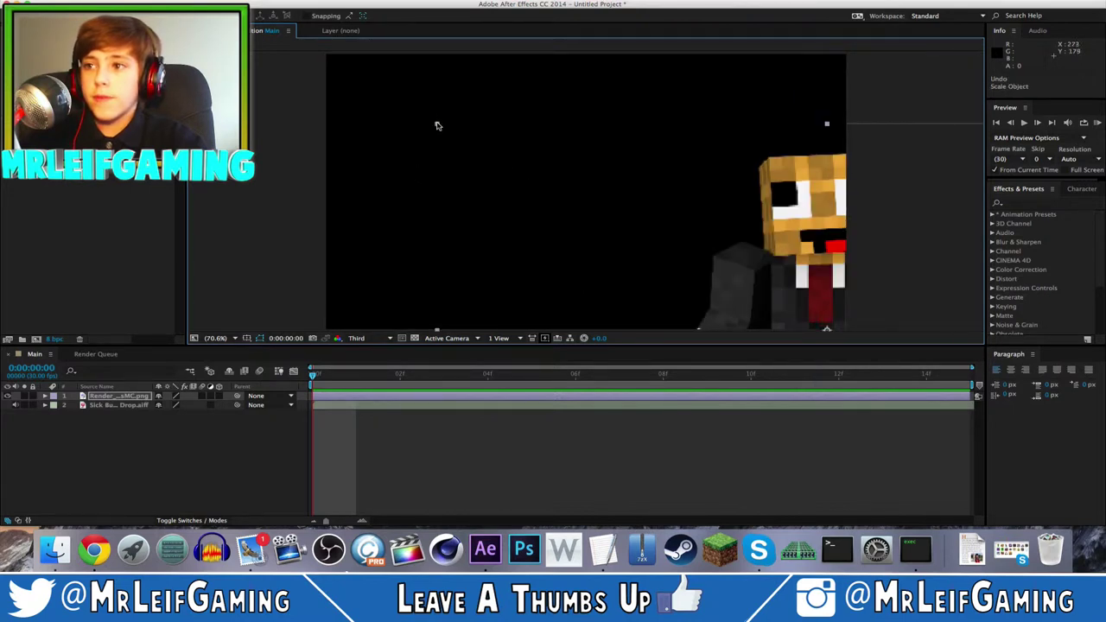
- Resize the character image and centre it in the frame
left_click_drag(437, 125, 349, 69)
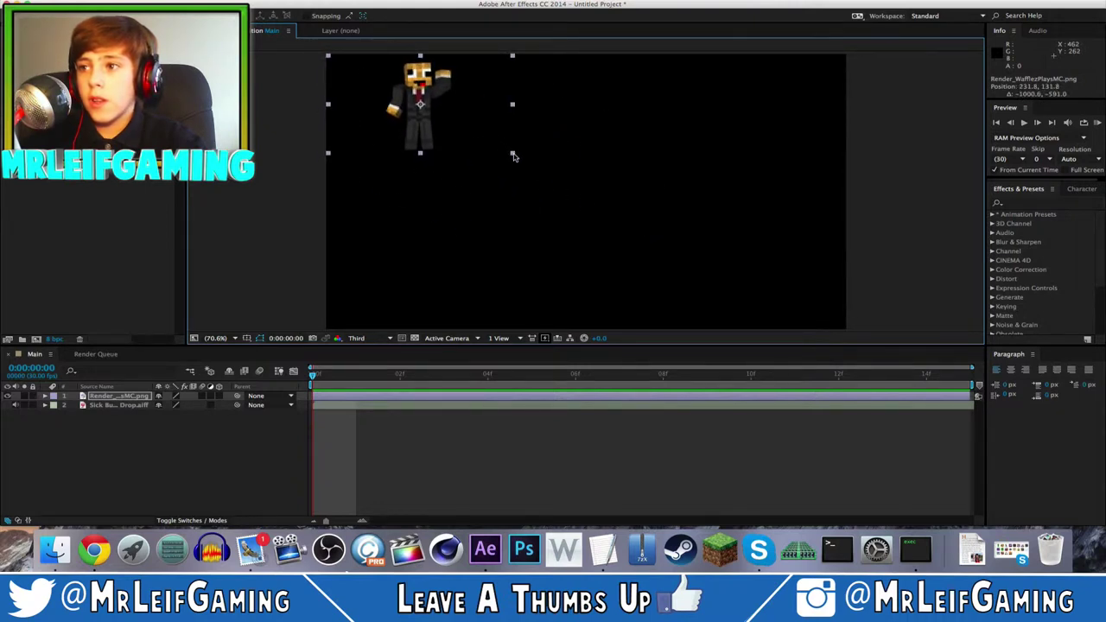
left_click_drag(513, 155, 658, 202)
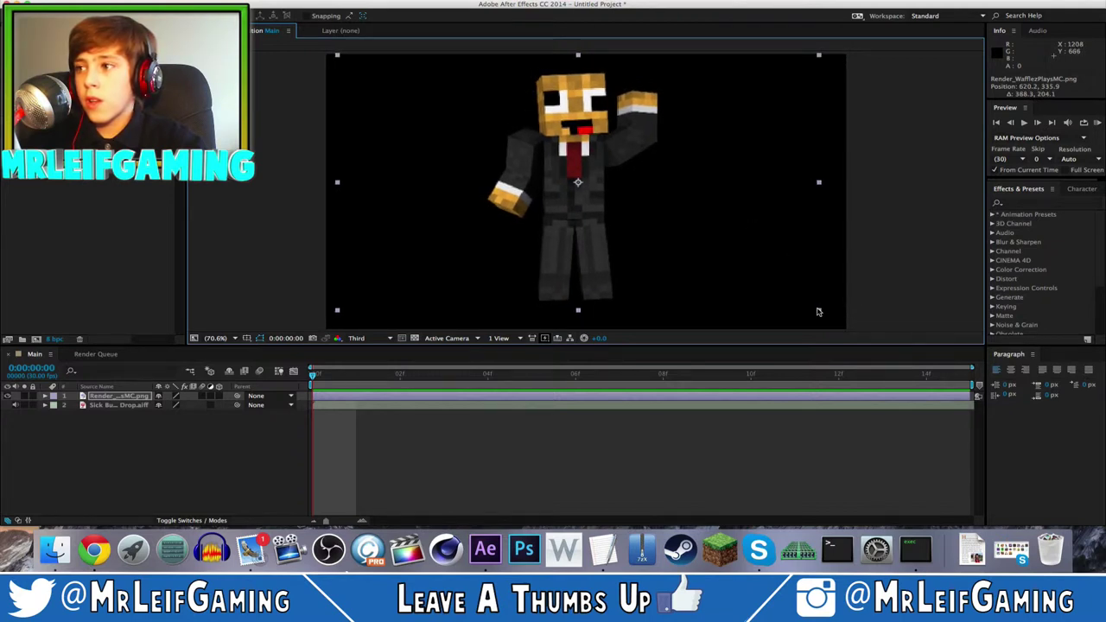
left_click_drag(794, 276, 801, 289)
left_click(890, 194)
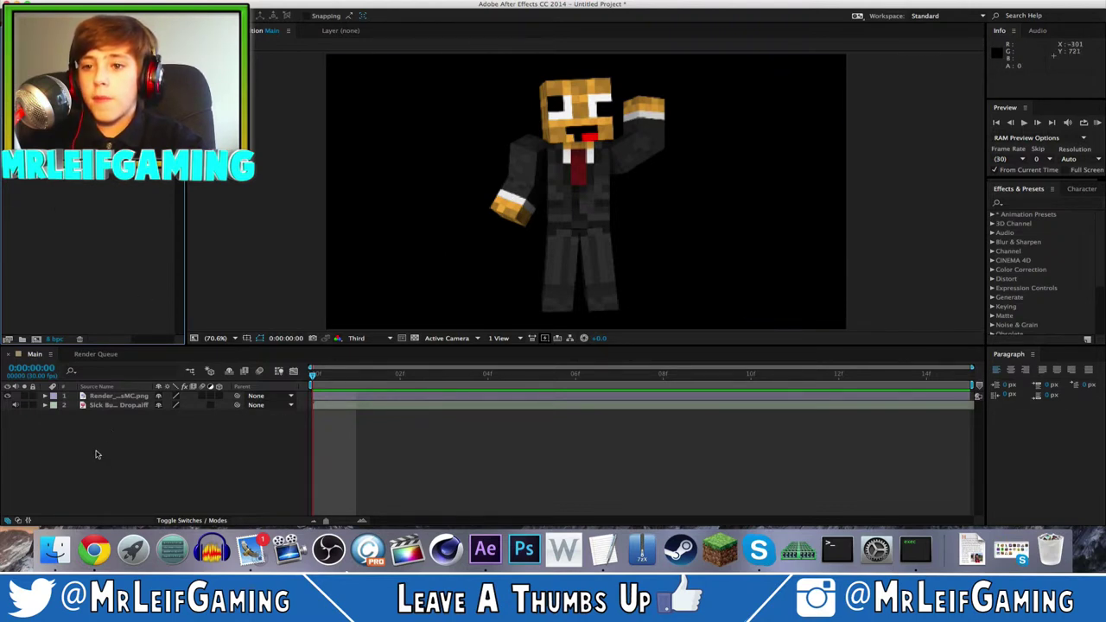
- Show the song layer's Audio > Waveform and RAM preview the composition
key("apostrophe")
key("apostrophe")
left_click(45, 405)
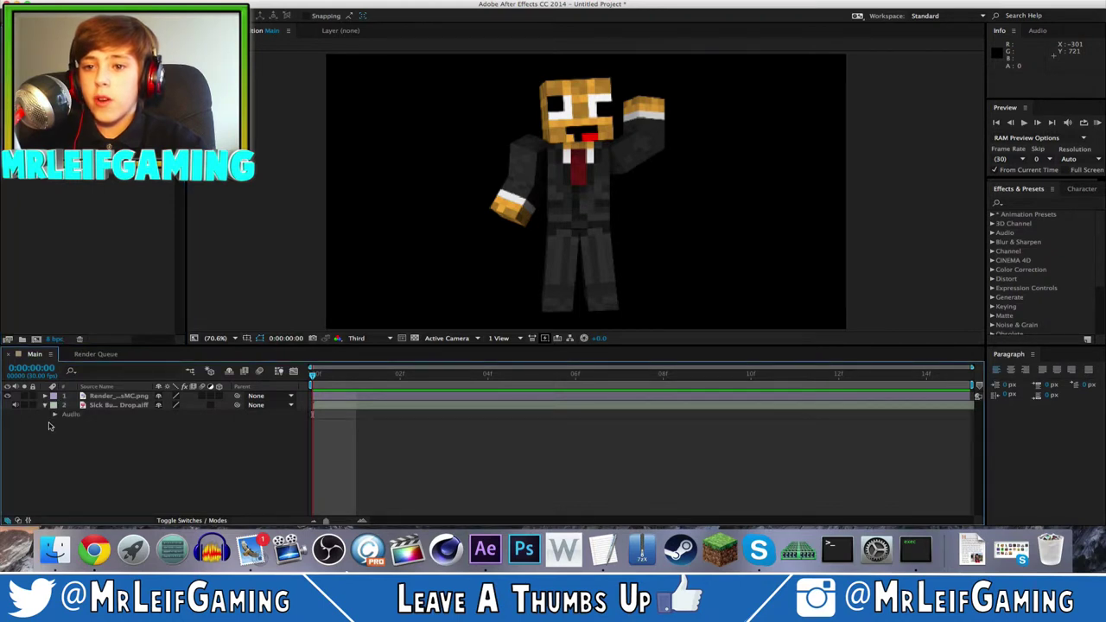
left_click(54, 414)
left_click(63, 433)
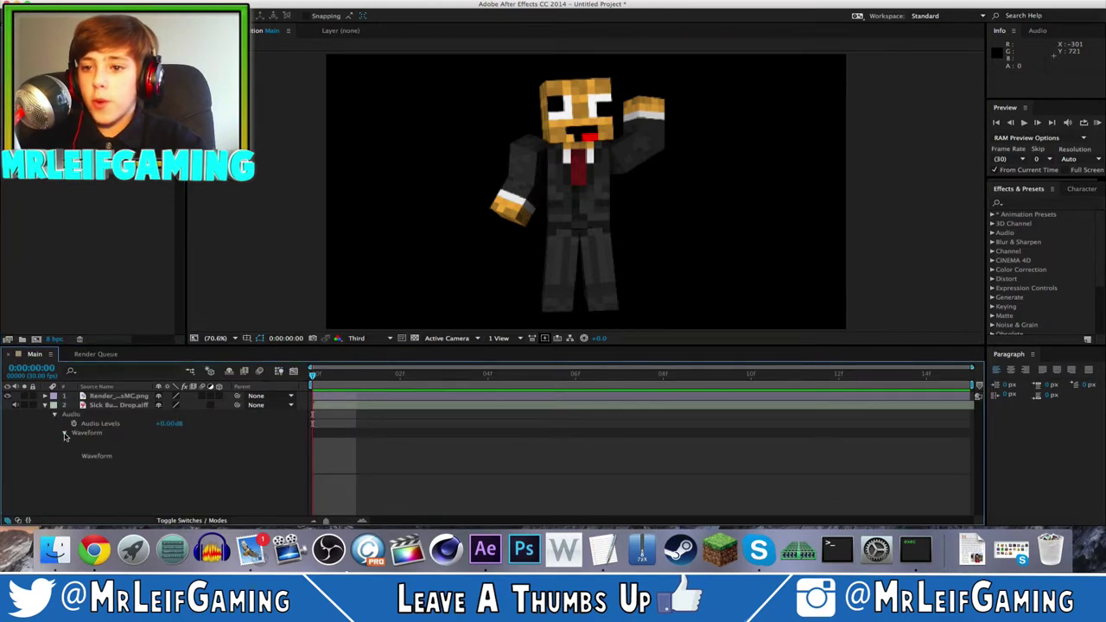
left_click(1097, 124)
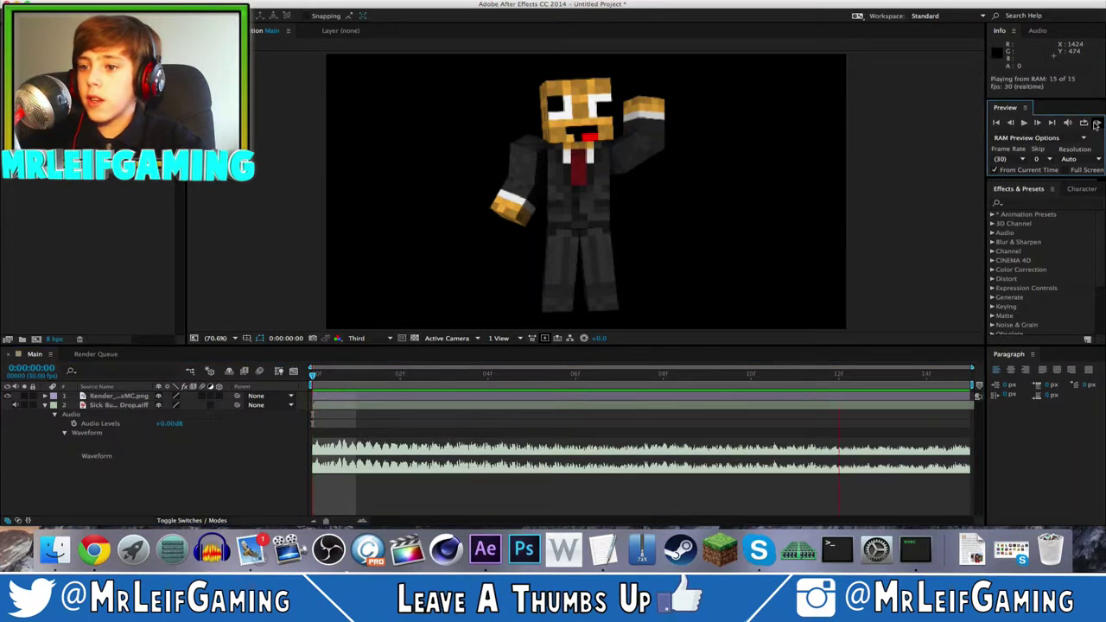
left_click(1096, 124)
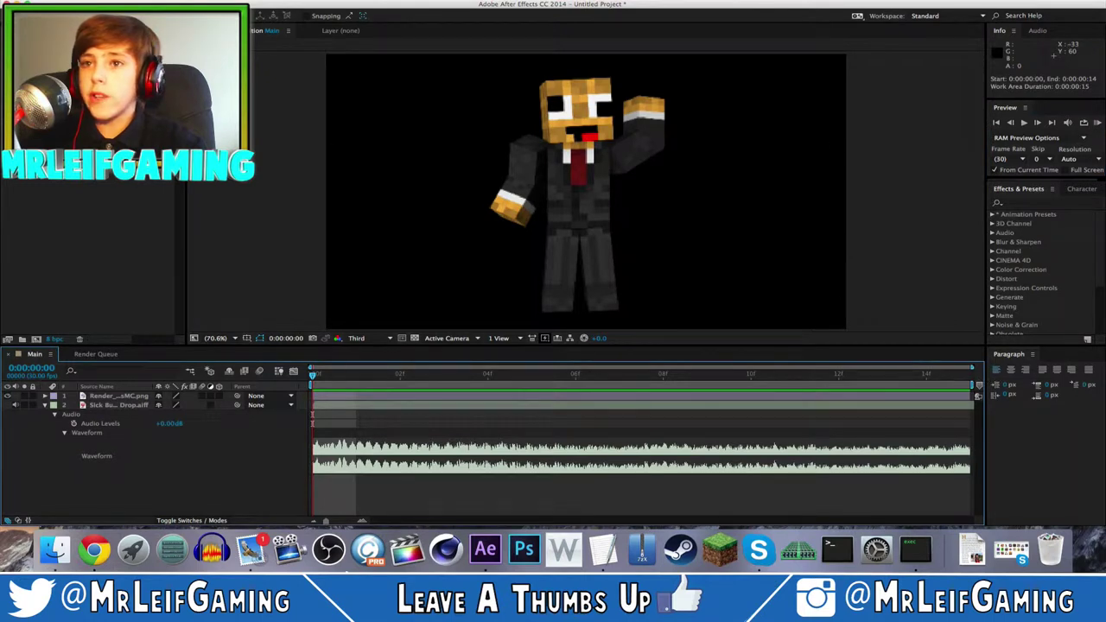
- Set the Main composition's duration to 15 seconds in Composition Settings
right_click(51, 181)
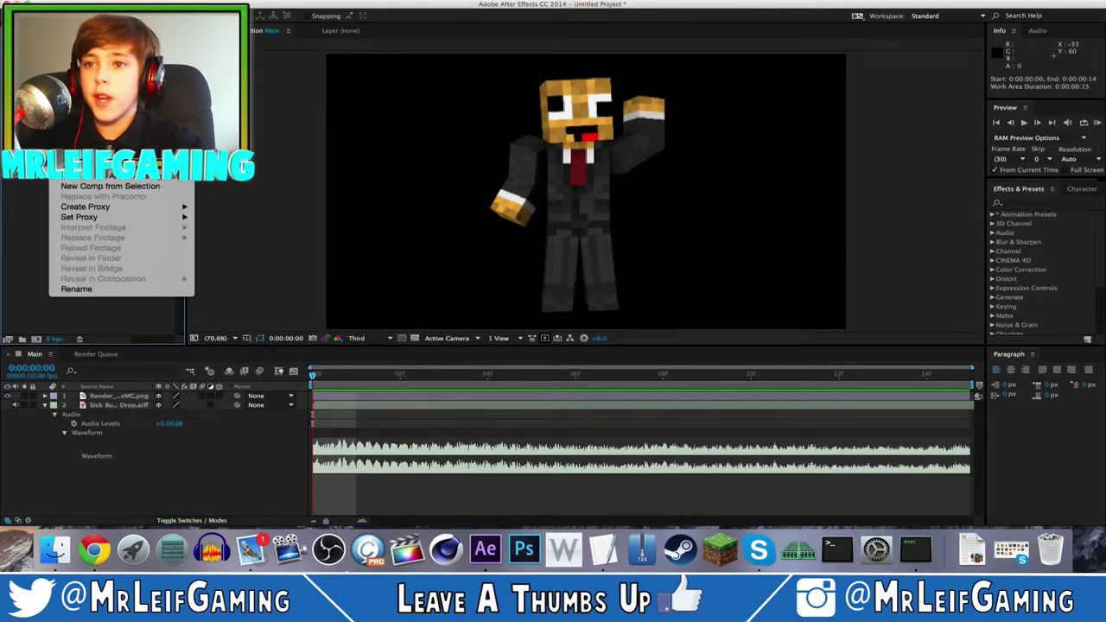
left_click(105, 187)
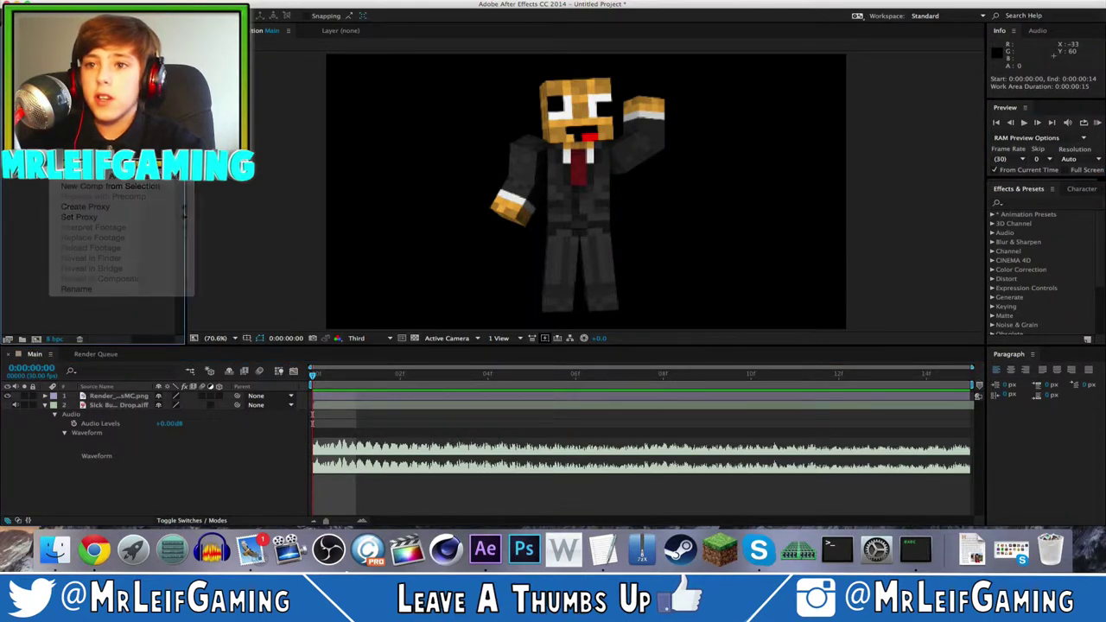
left_click(514, 314)
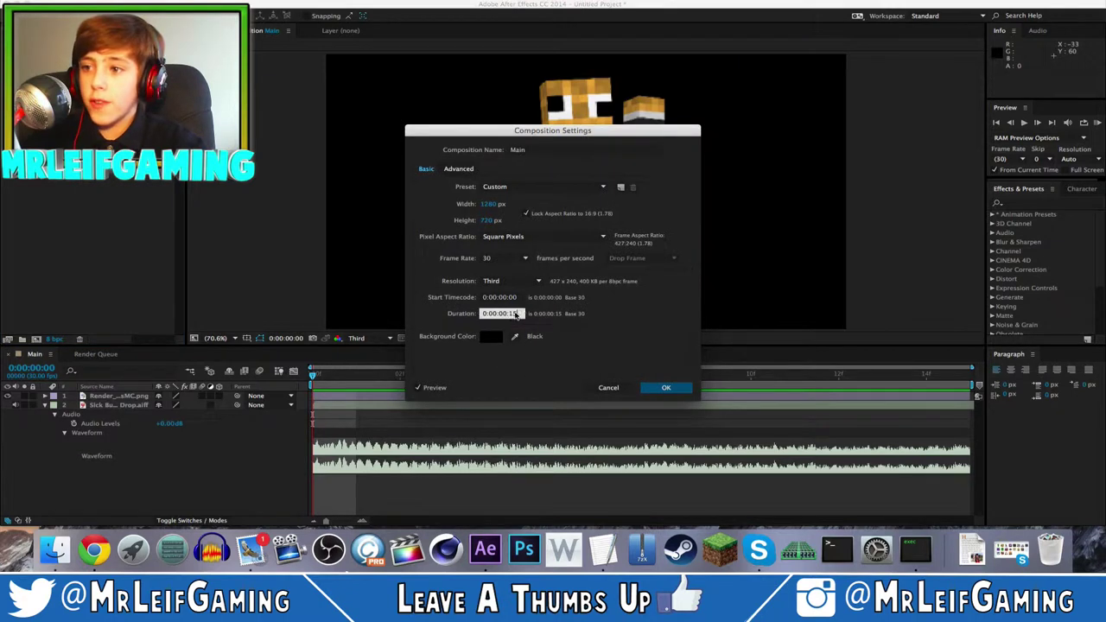
type("0:00:00:00")
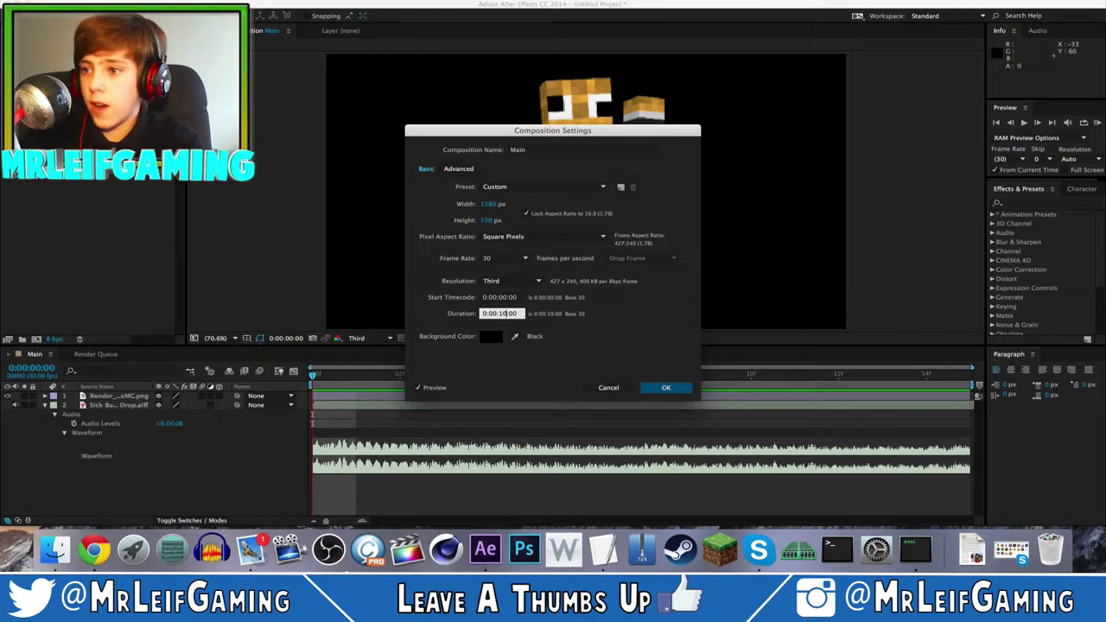
key("BackSpace")
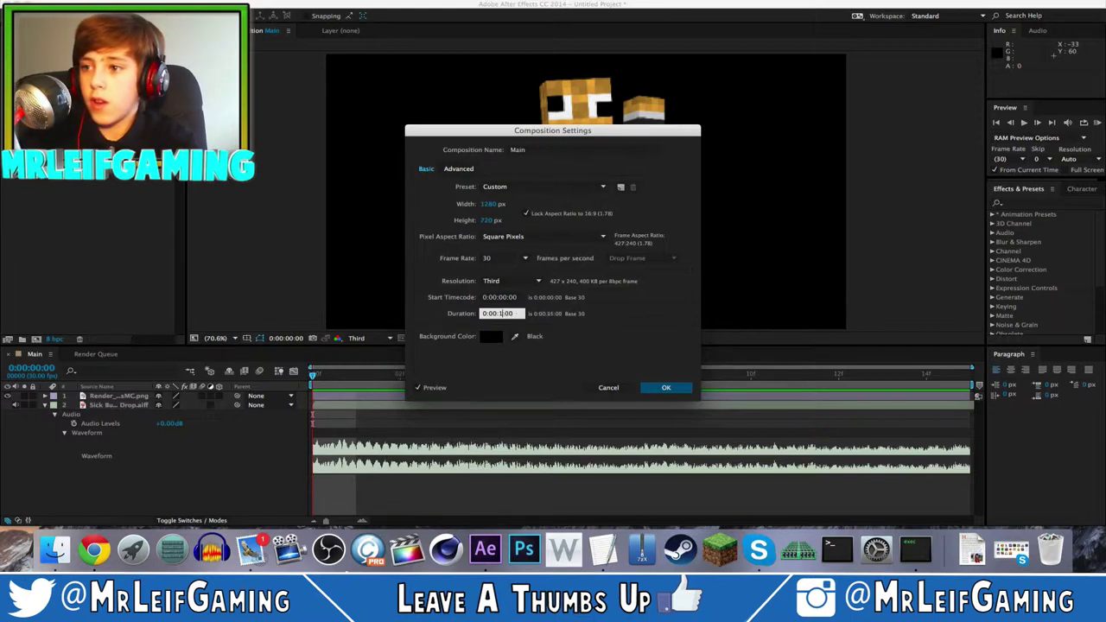
key("Return")
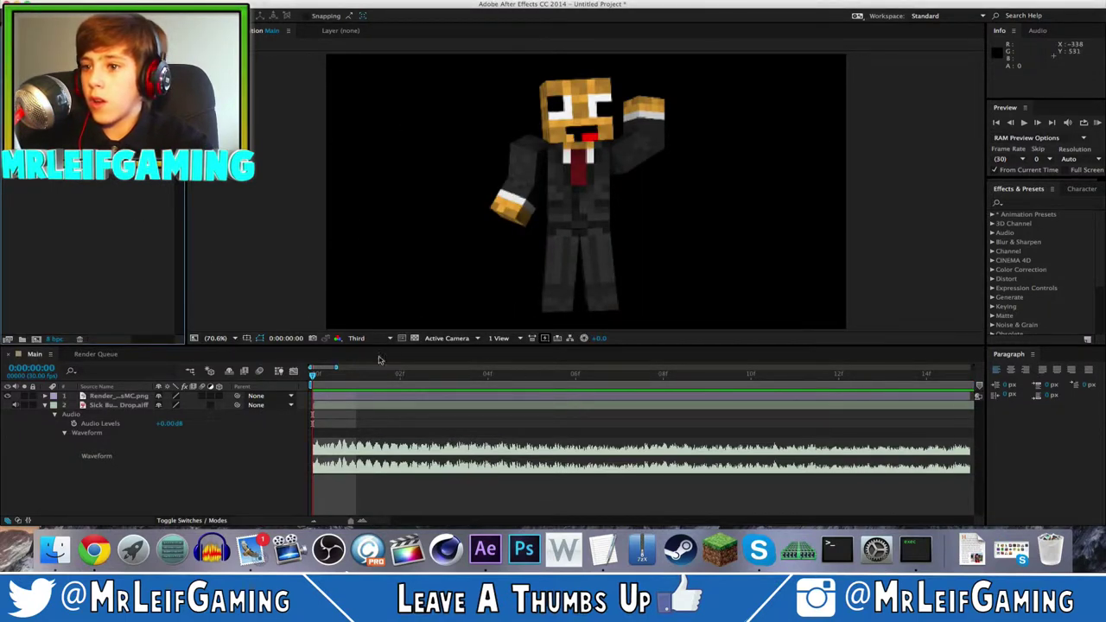
- Zoom the timeline out and trim the character layer's out point to the song's end
left_click_drag(336, 369, 972, 369)
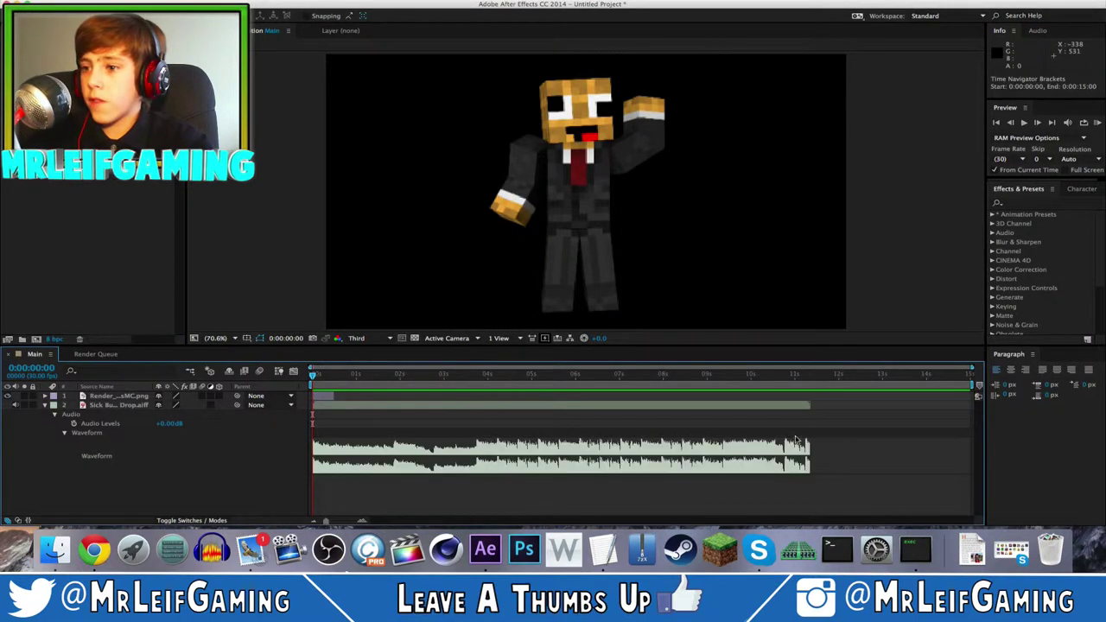
left_click(1098, 125)
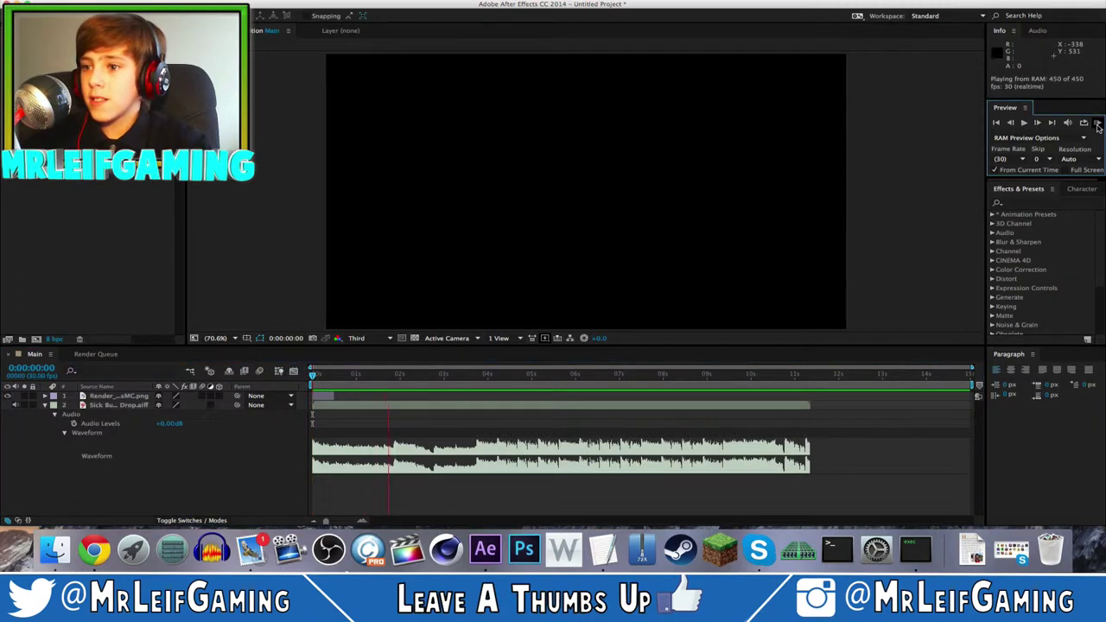
left_click(729, 279)
left_click(729, 279)
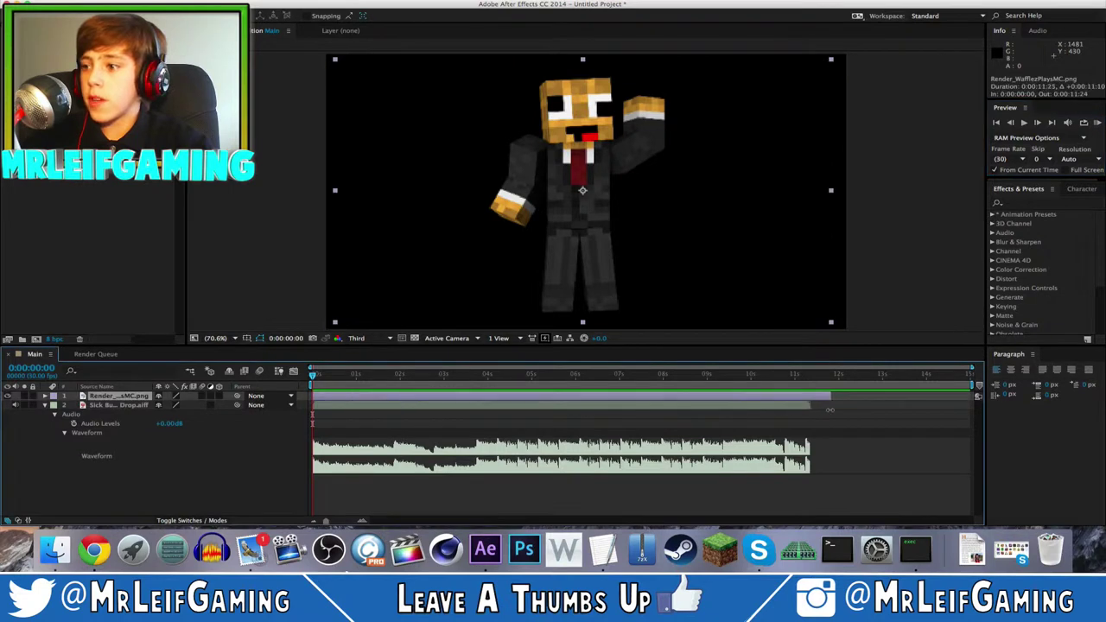
left_click_drag(830, 410, 811, 419)
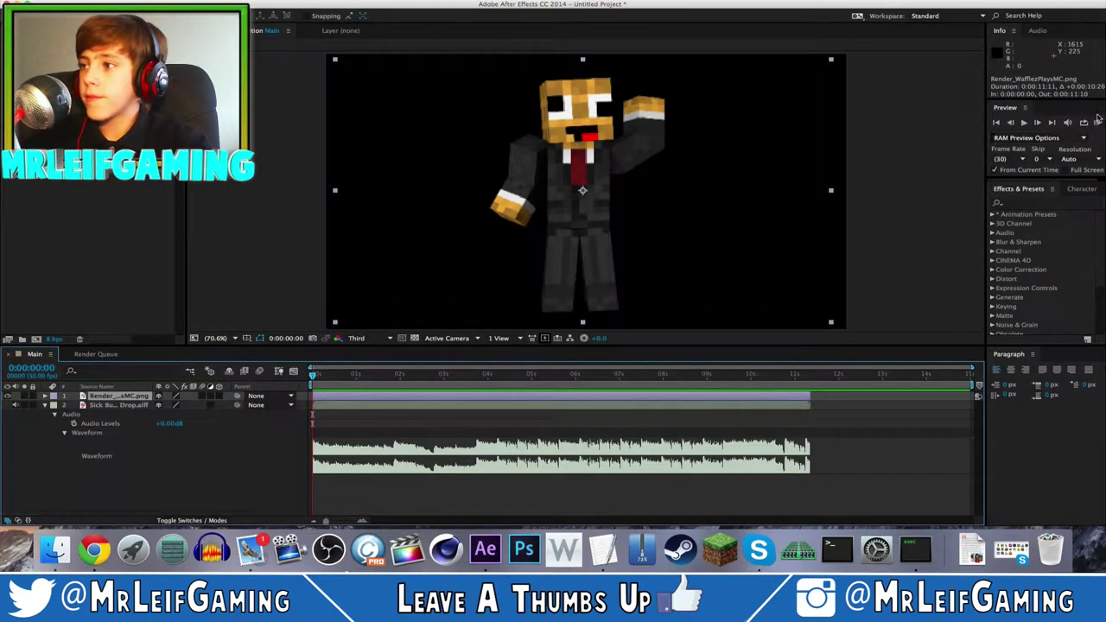
left_click(1098, 122)
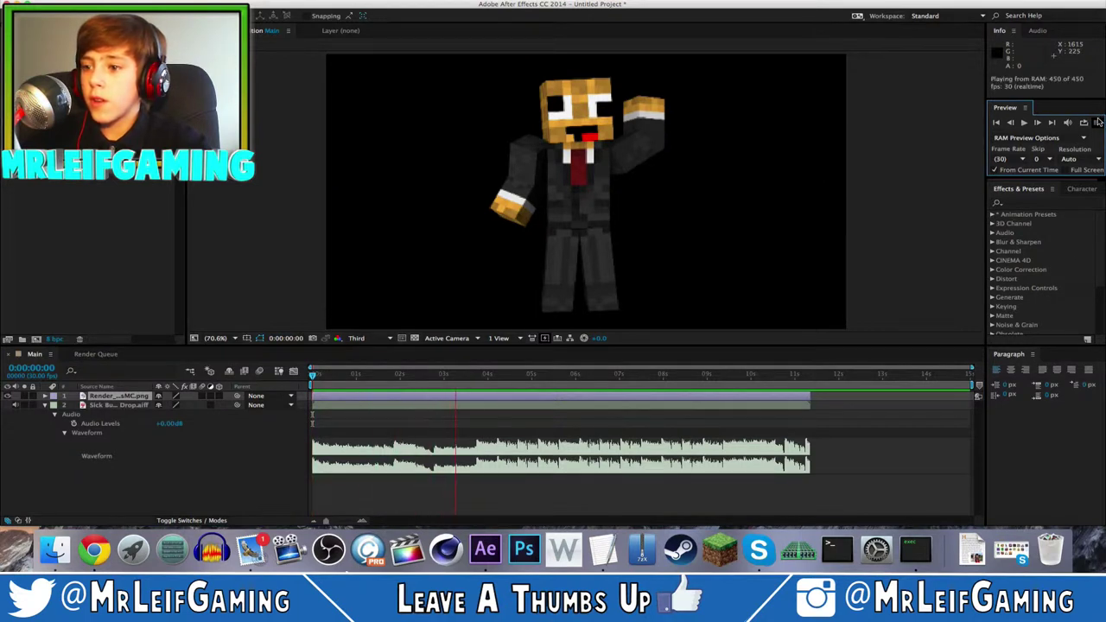
left_click(1097, 122)
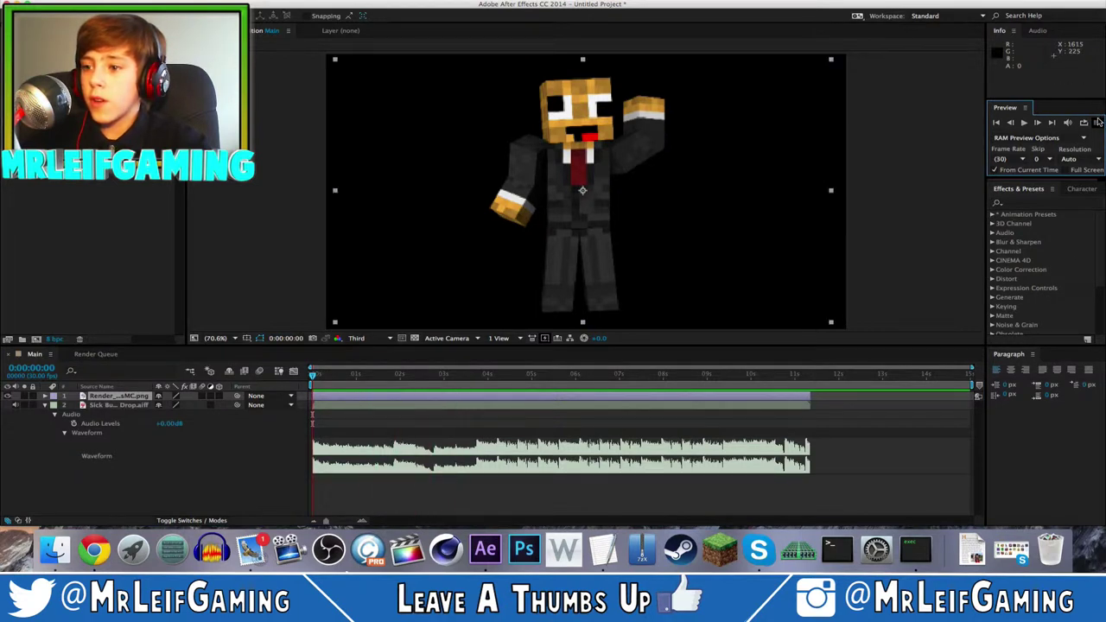
- Bring up the timeline's context menu for adding a new layer
right_click(155, 494)
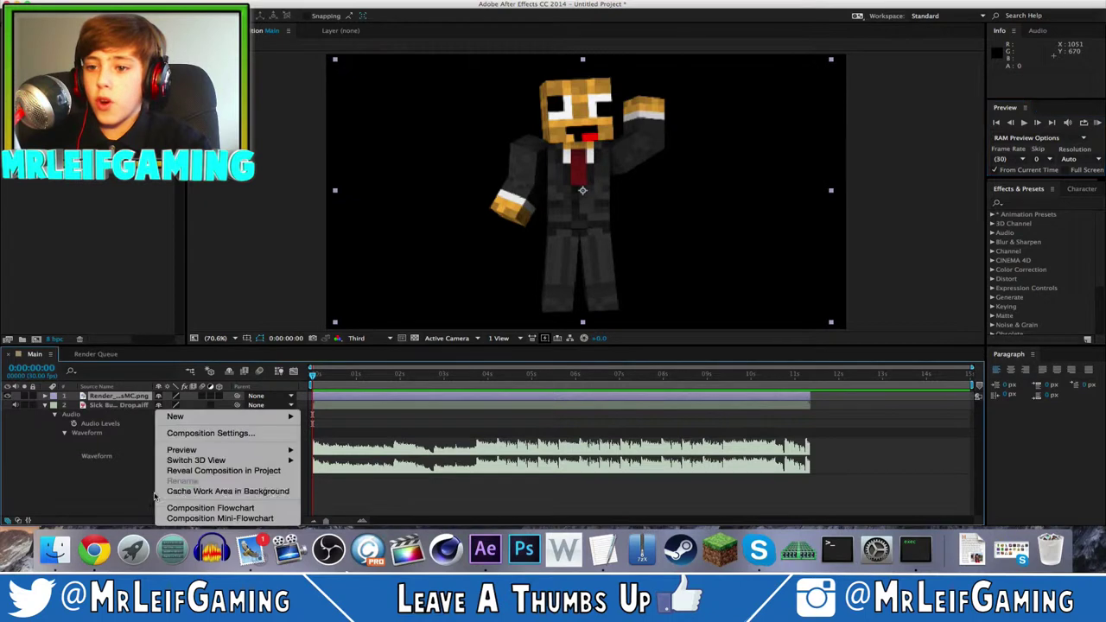
left_click(85, 510)
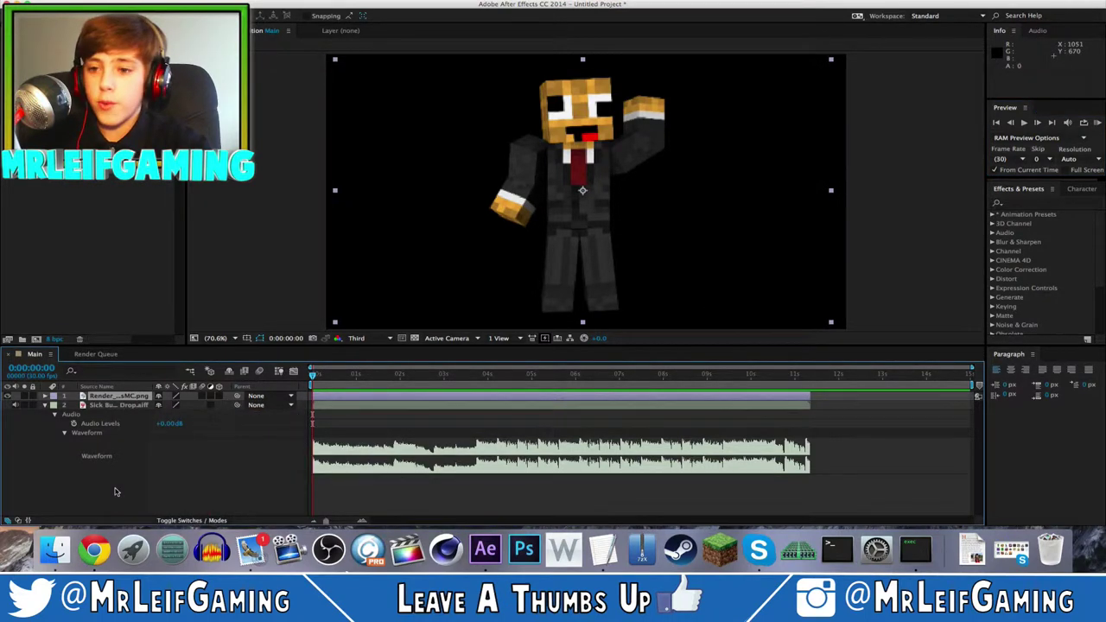
right_click(118, 410)
- Add Adjustment Layer 1 to the Main composition via New > Adjustment Layer
mouse_move(222, 419)
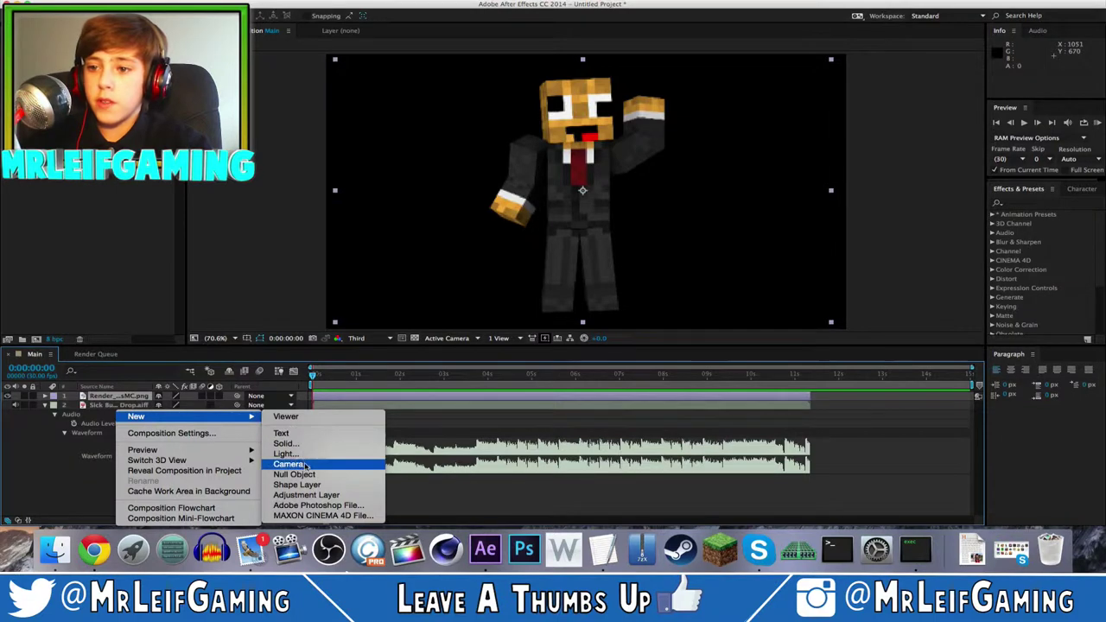
left_click(304, 495)
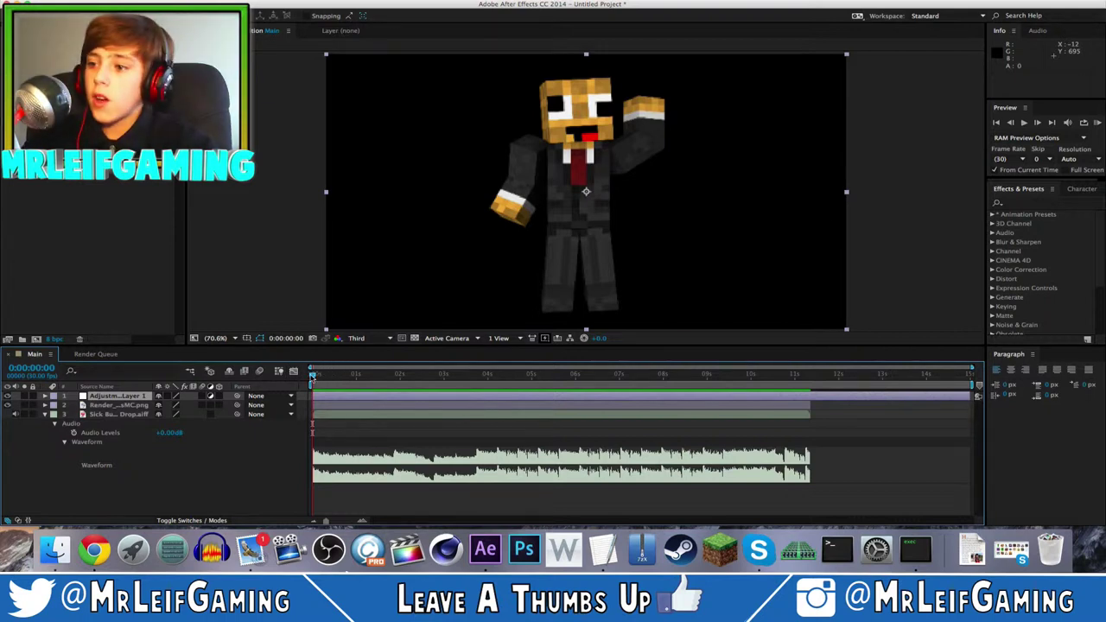
left_click_drag(319, 375, 312, 402)
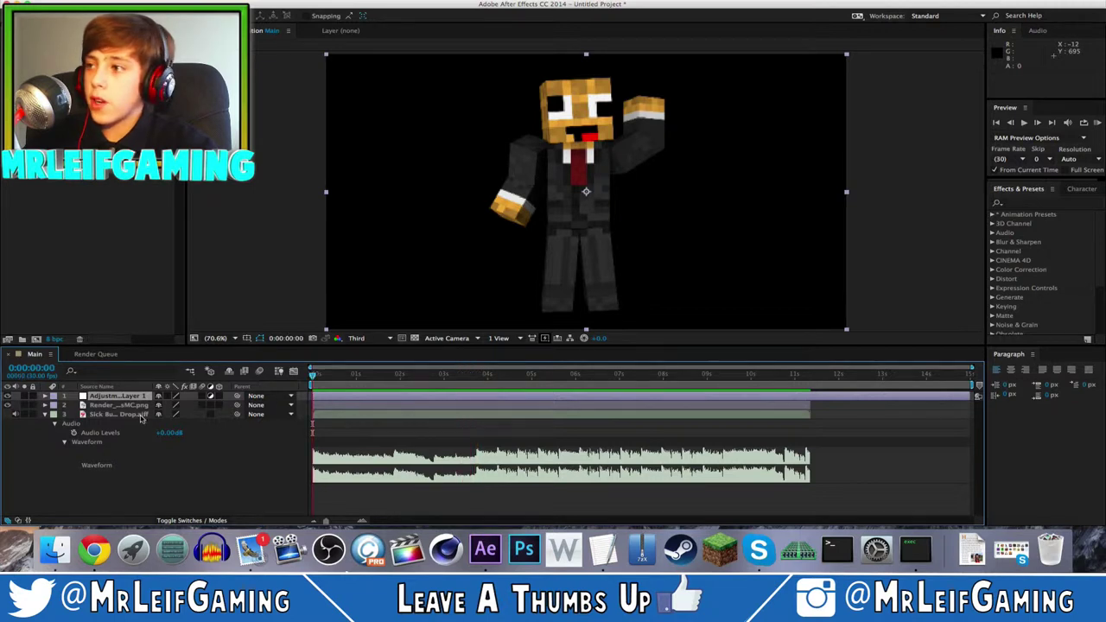
- RAM preview with music, park the time at 0:00:03:22, and switch to Chrome
left_click(1097, 123)
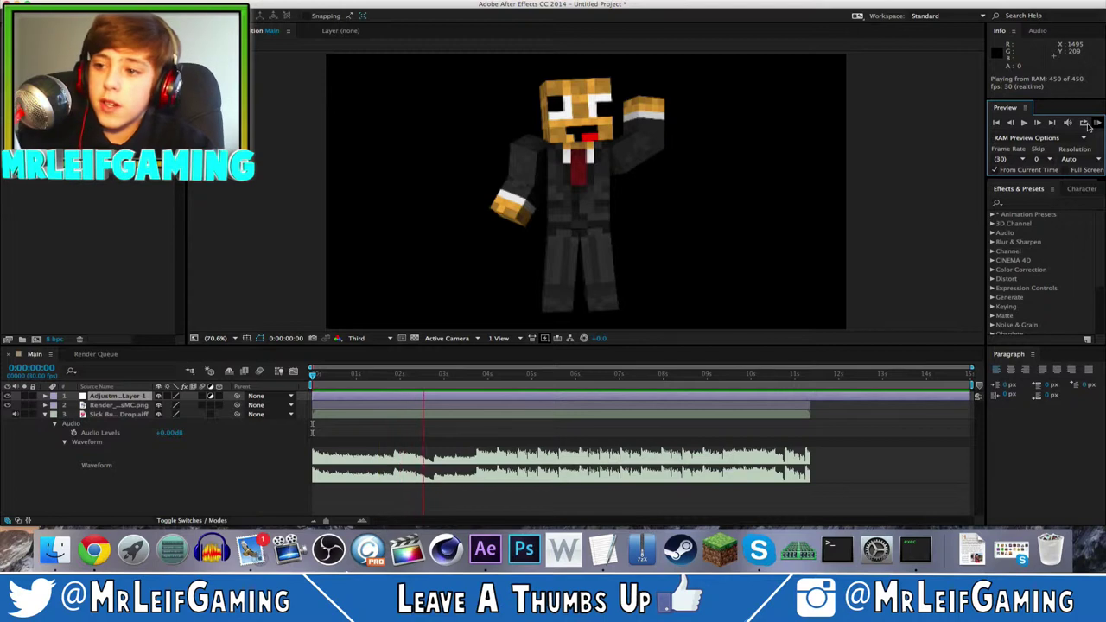
left_click(1091, 124)
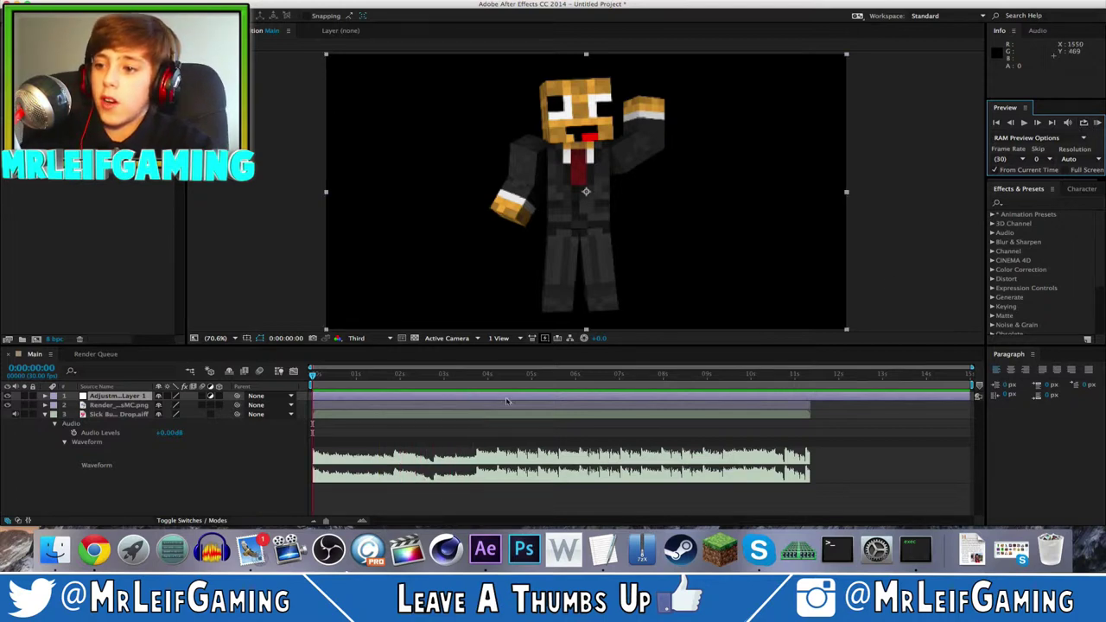
left_click(477, 376)
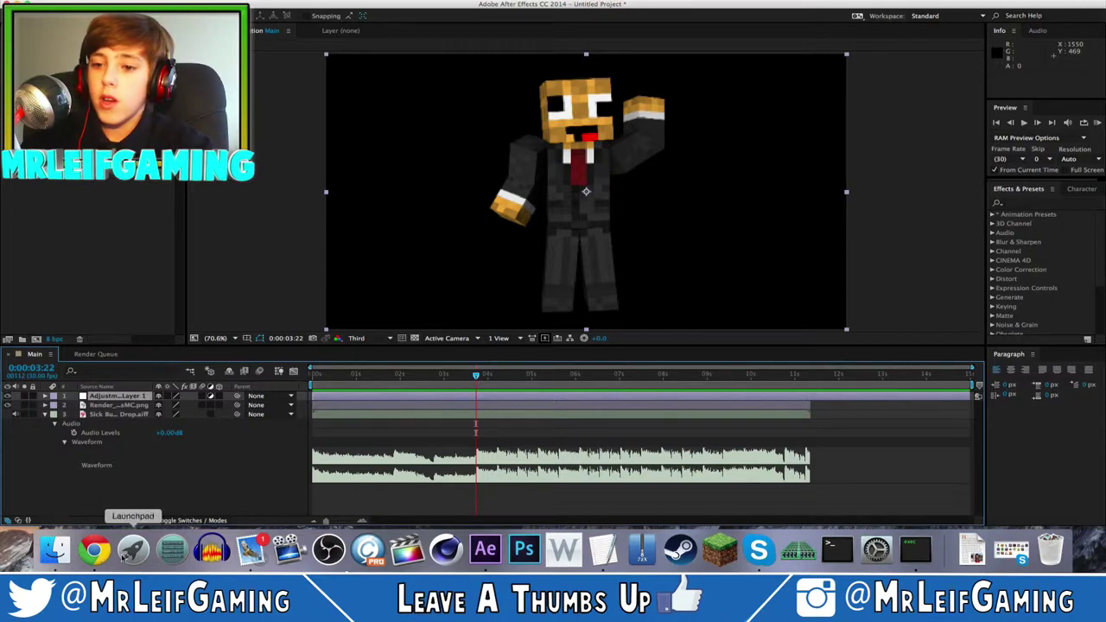
left_click(94, 552)
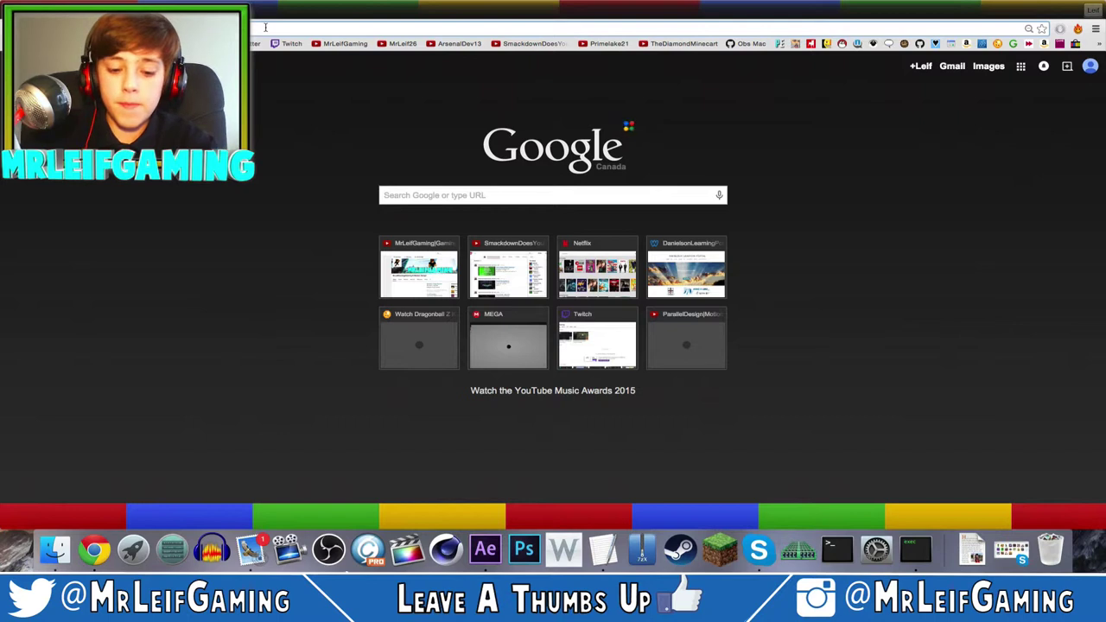
- Look up Sick Bubblegum on songbpm.com with artist Skrillex to find its 128 BPM tempo
type("zombie")
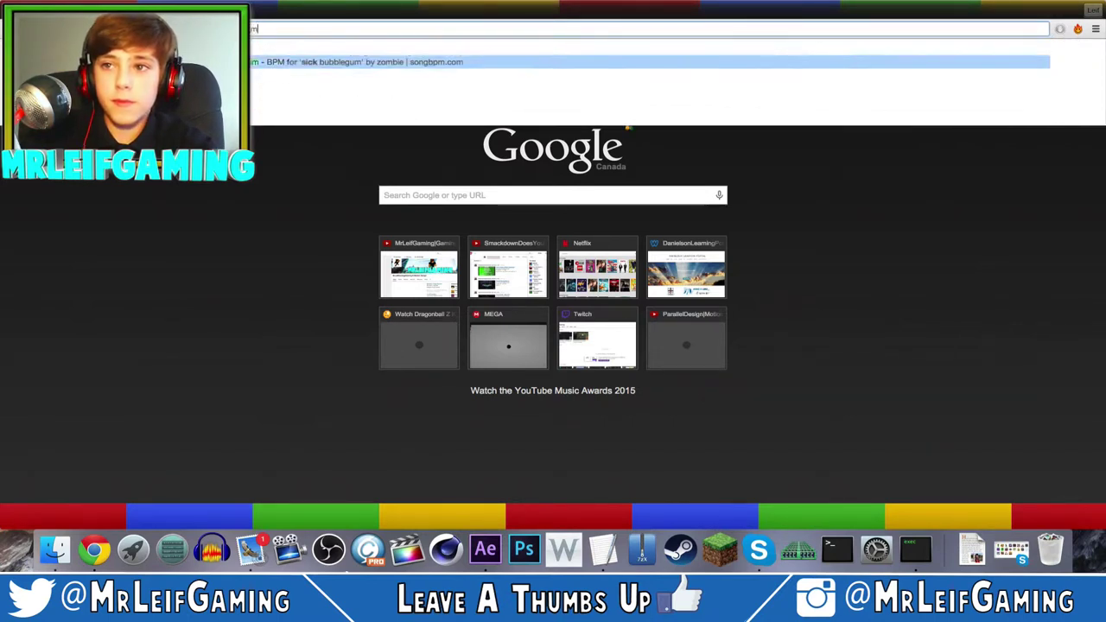
key("Return")
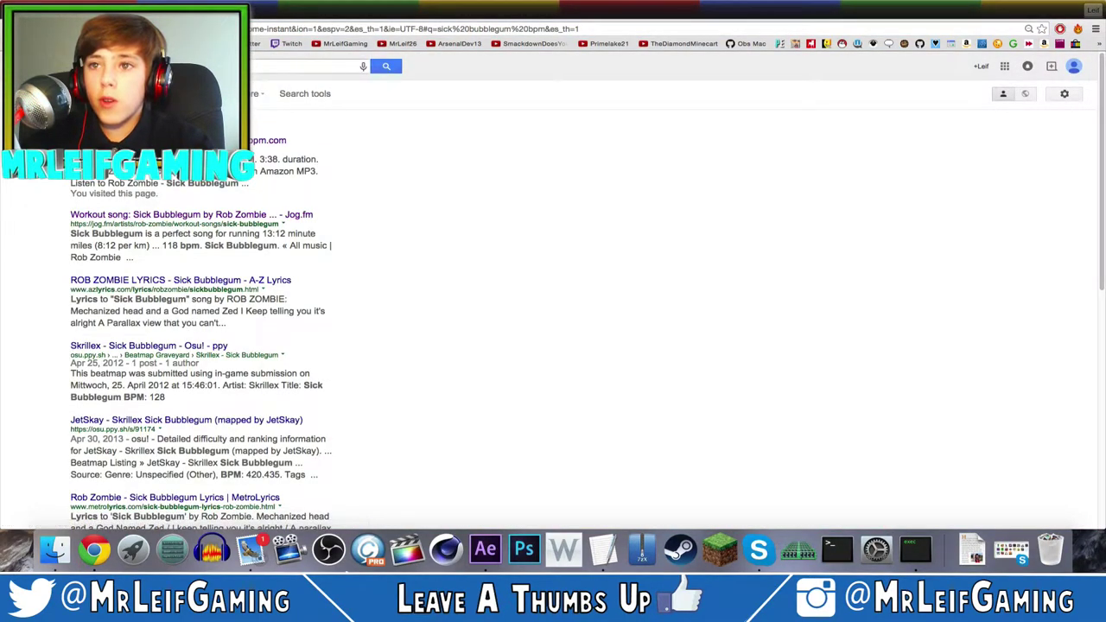
left_click(341, 67)
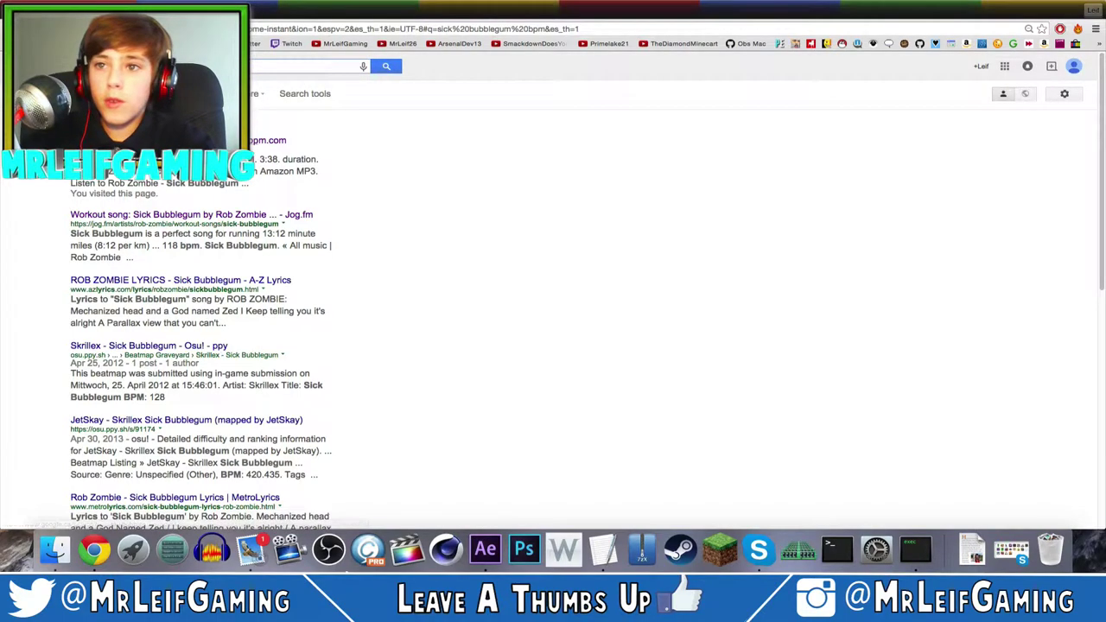
left_click(190, 141)
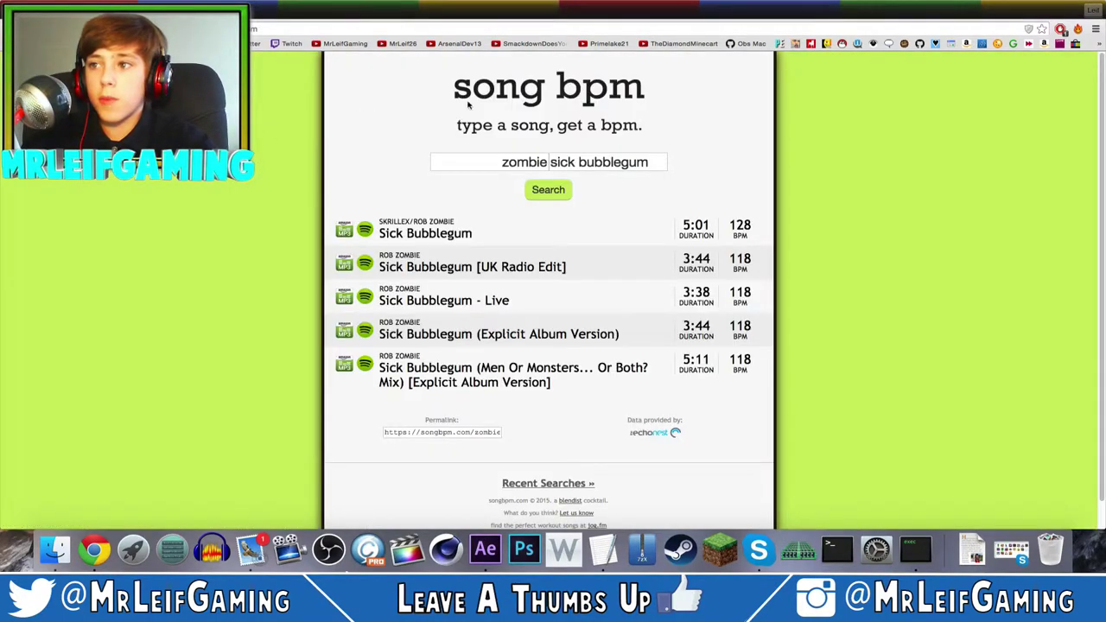
left_click_drag(550, 166, 490, 165)
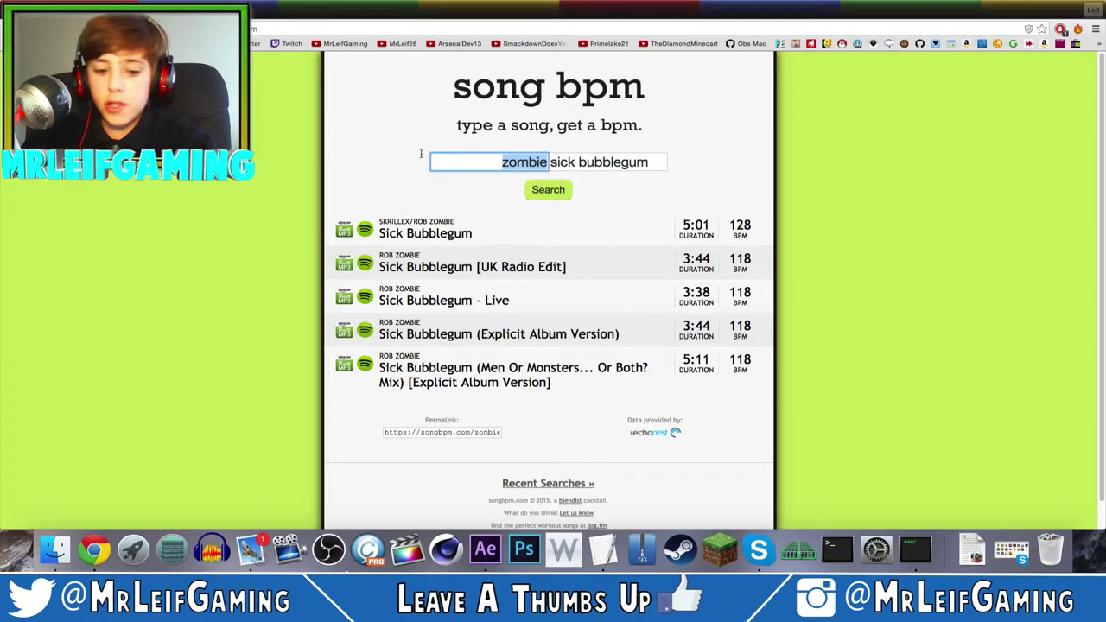
type("skr")
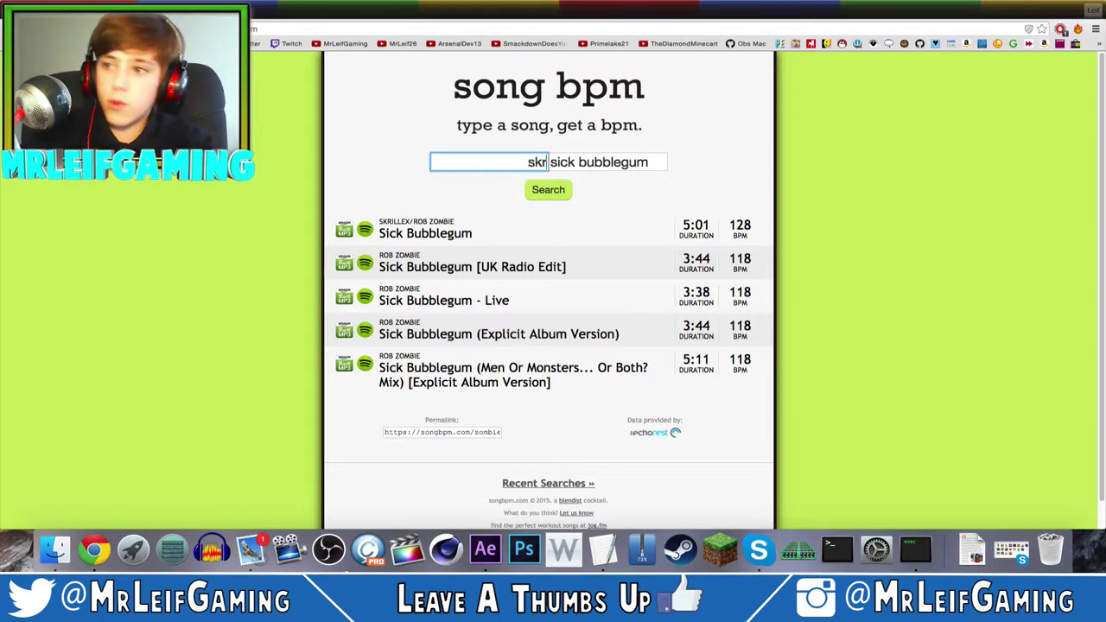
type("ille")
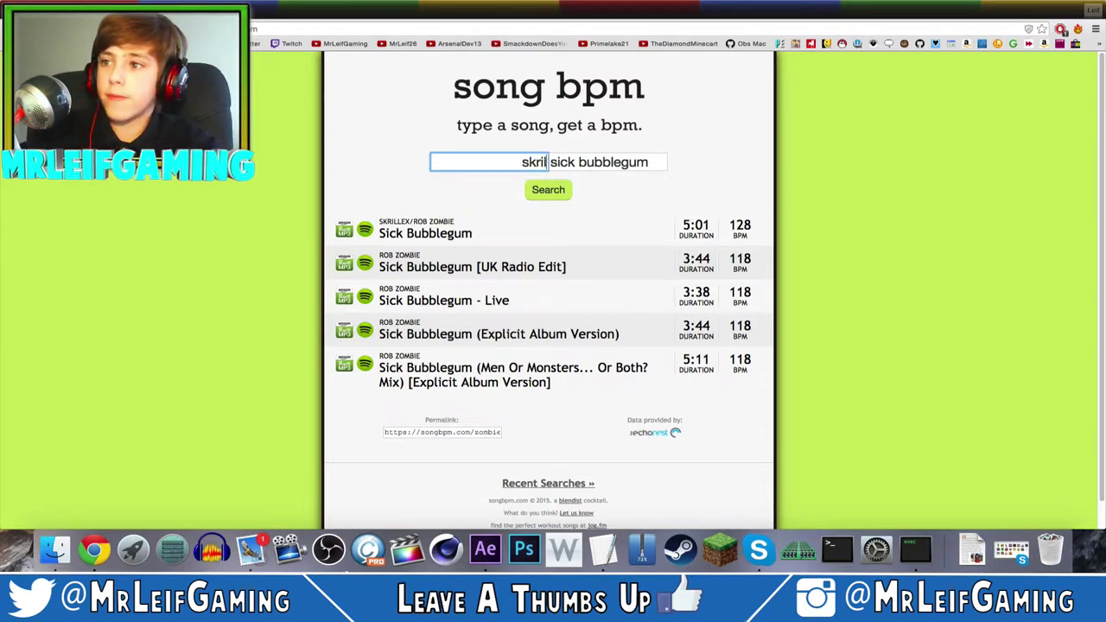
type("x")
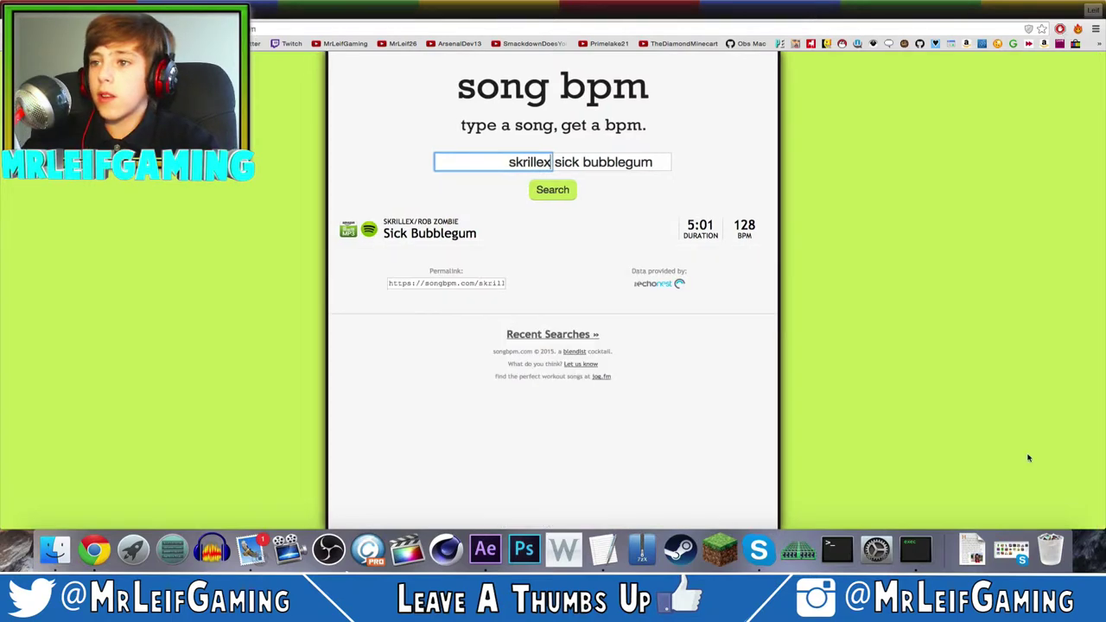
left_click(788, 226)
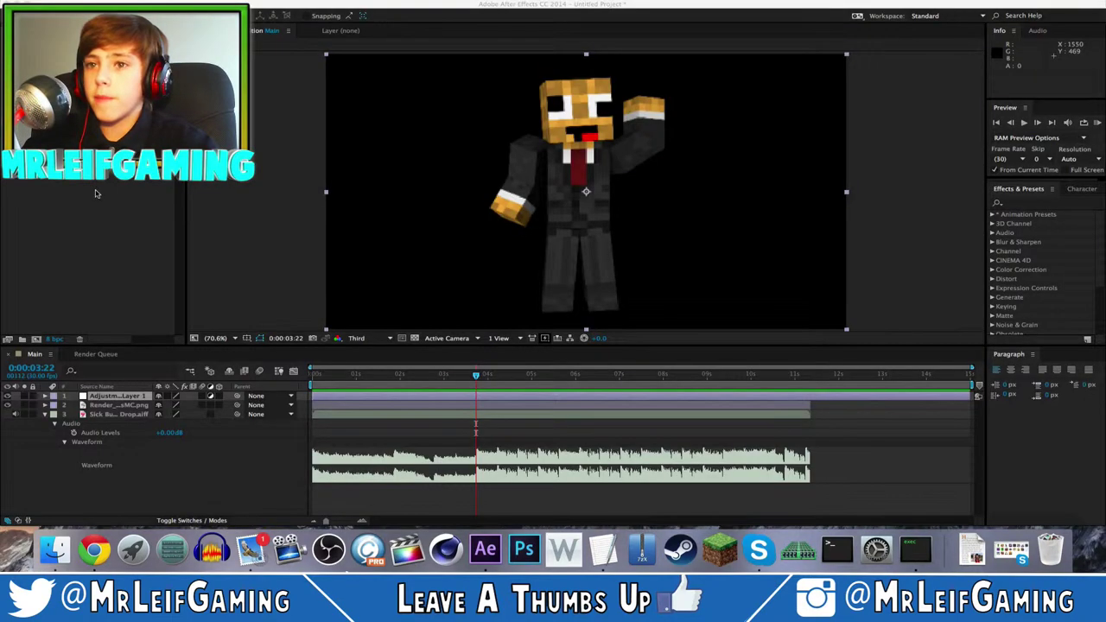
- Search Effects & Presets for 'sy' and apply SyncronizerV3 to Adjustment Layer 1
left_click(121, 395)
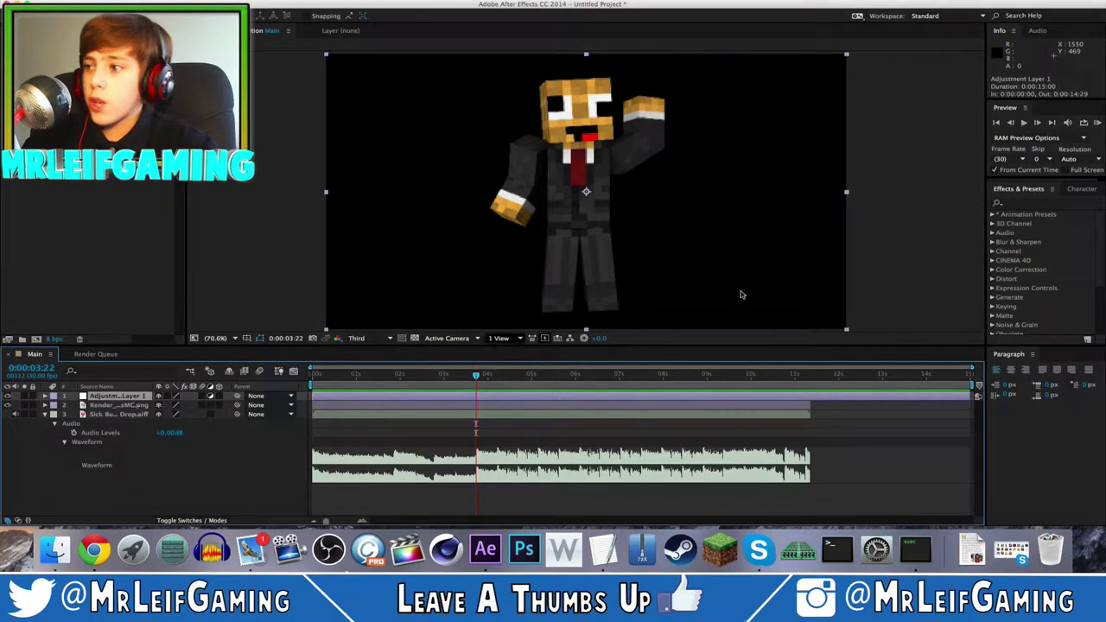
left_click(1033, 203)
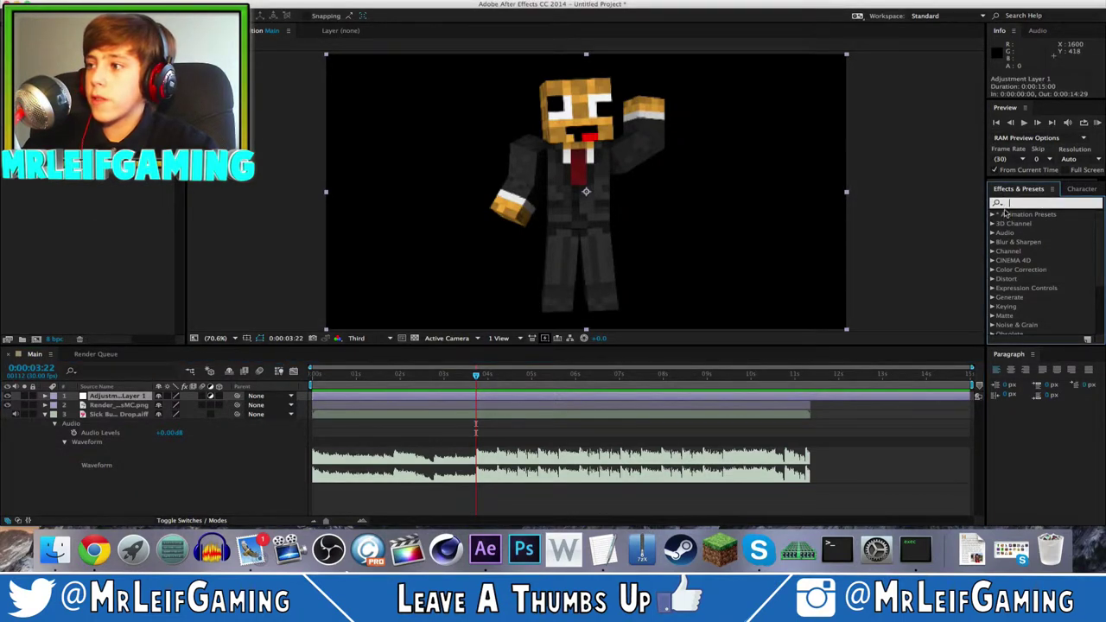
type("sy")
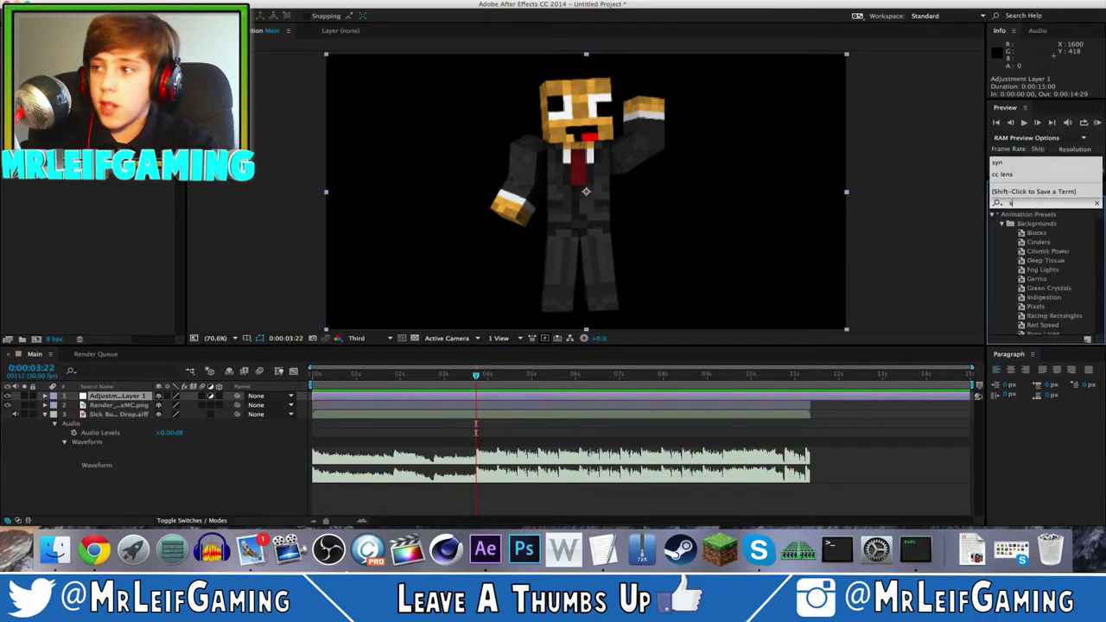
left_click(1045, 234)
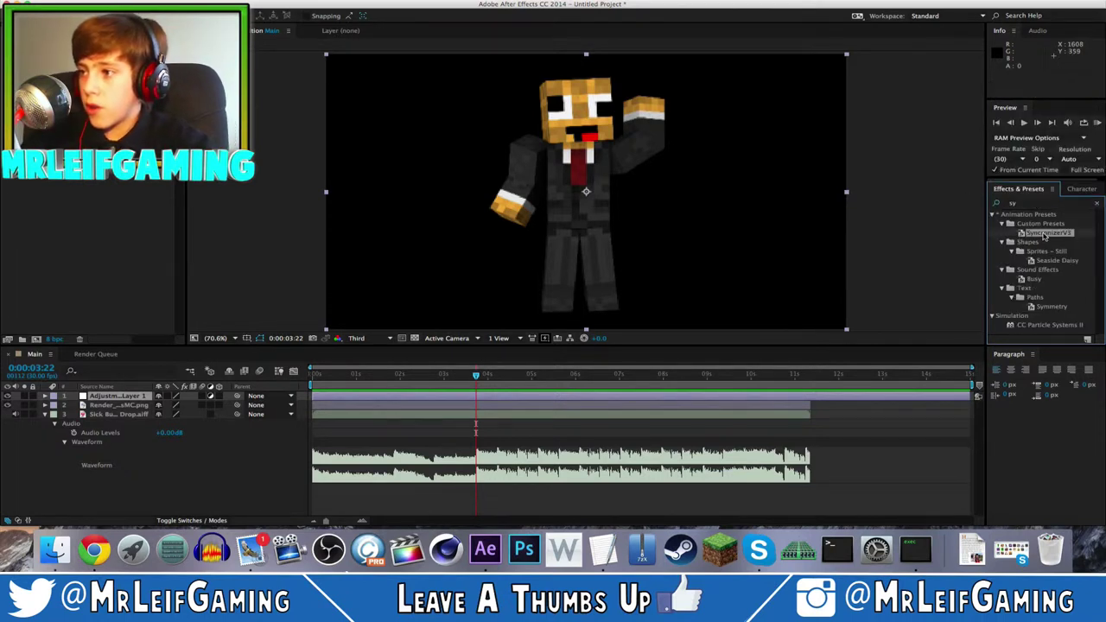
left_click_drag(1043, 236, 130, 396)
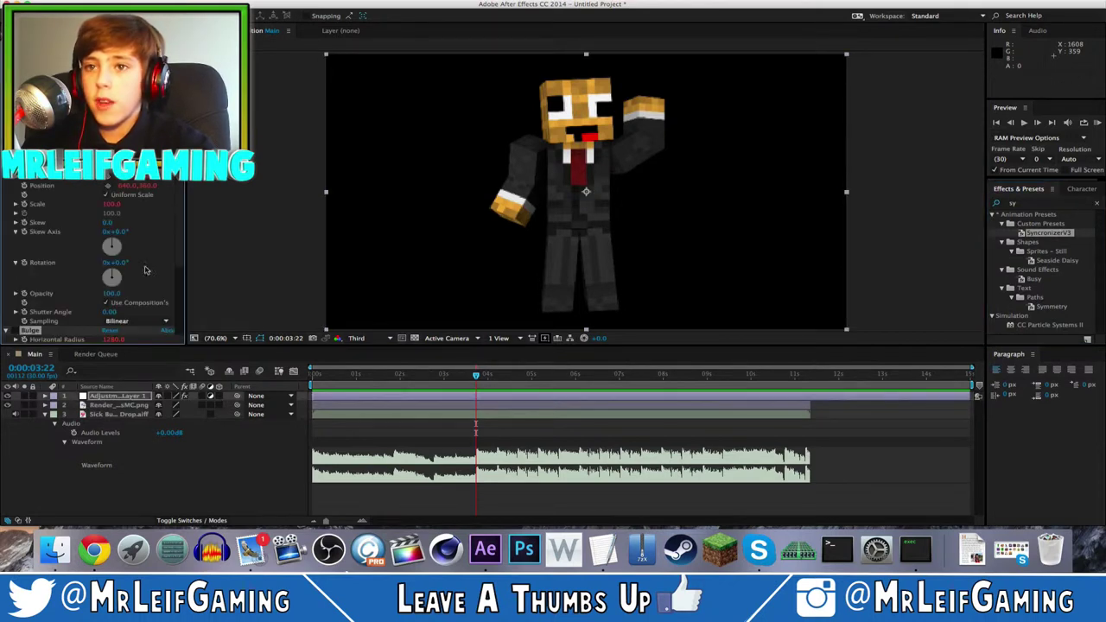
scroll(12, 210, "down", 5)
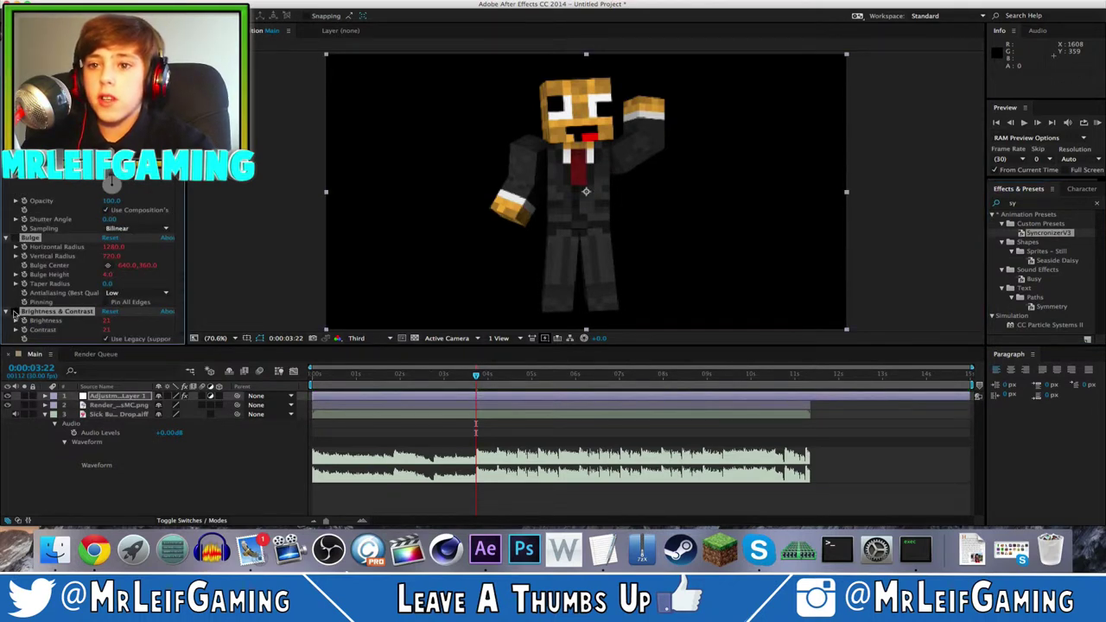
scroll(9, 313, "up", 2)
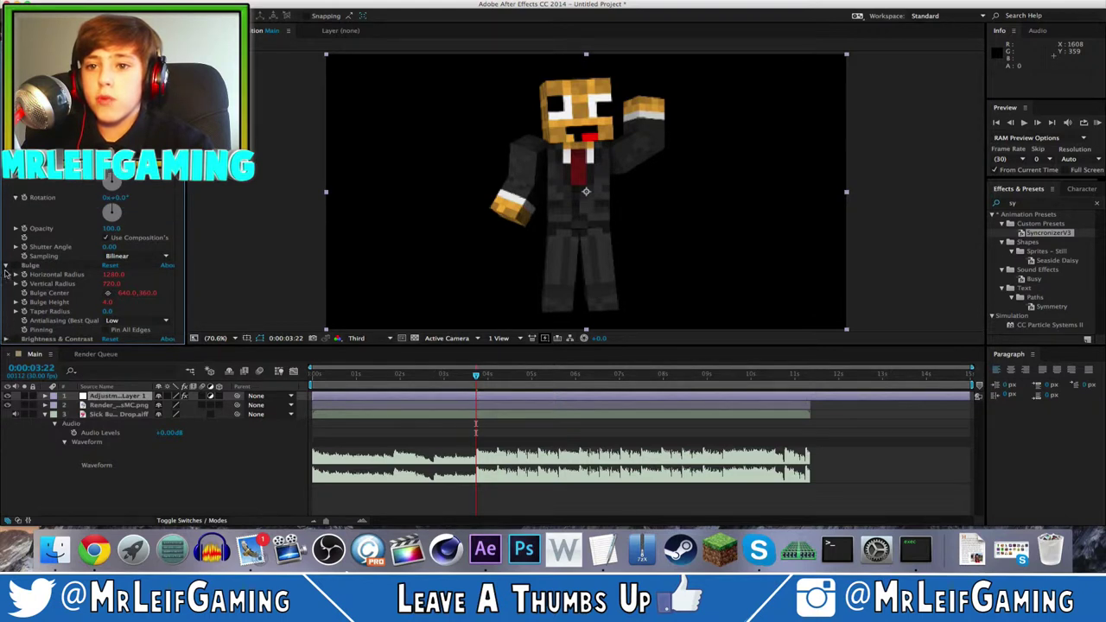
scroll(6, 270, "up", 4)
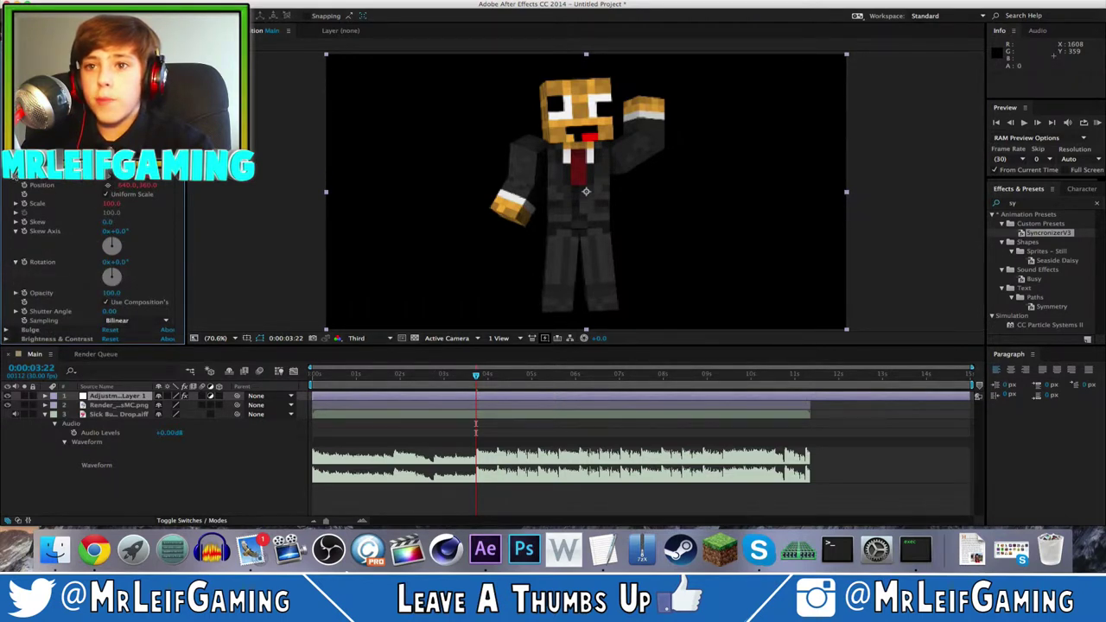
- Collapse the Transform effect's properties and put the adjustment layer's name into editing
left_click(6, 166)
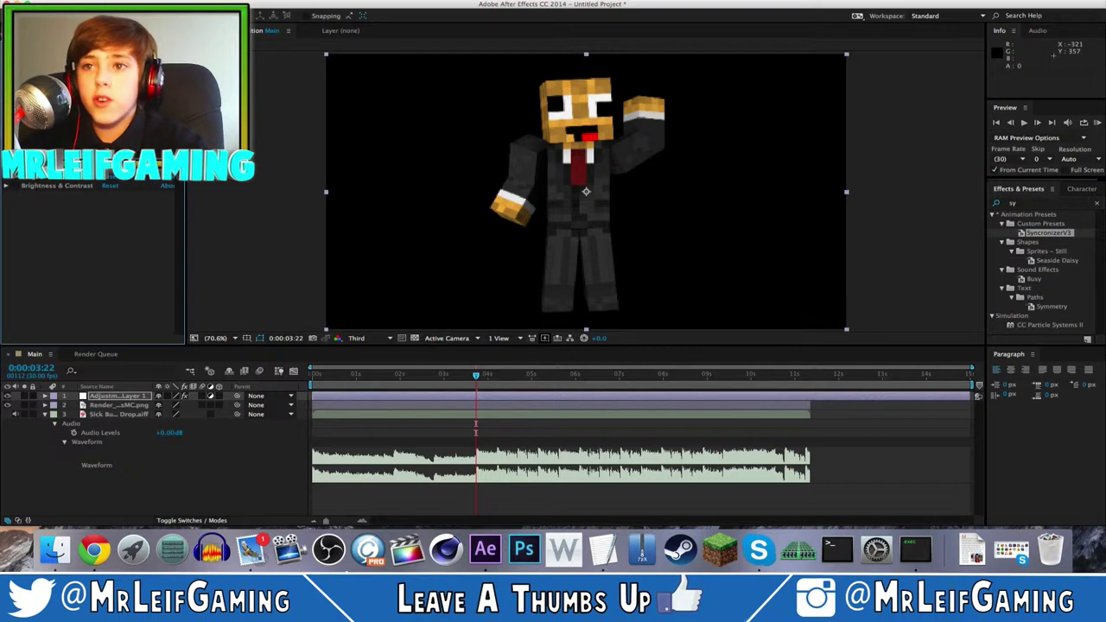
key("Return")
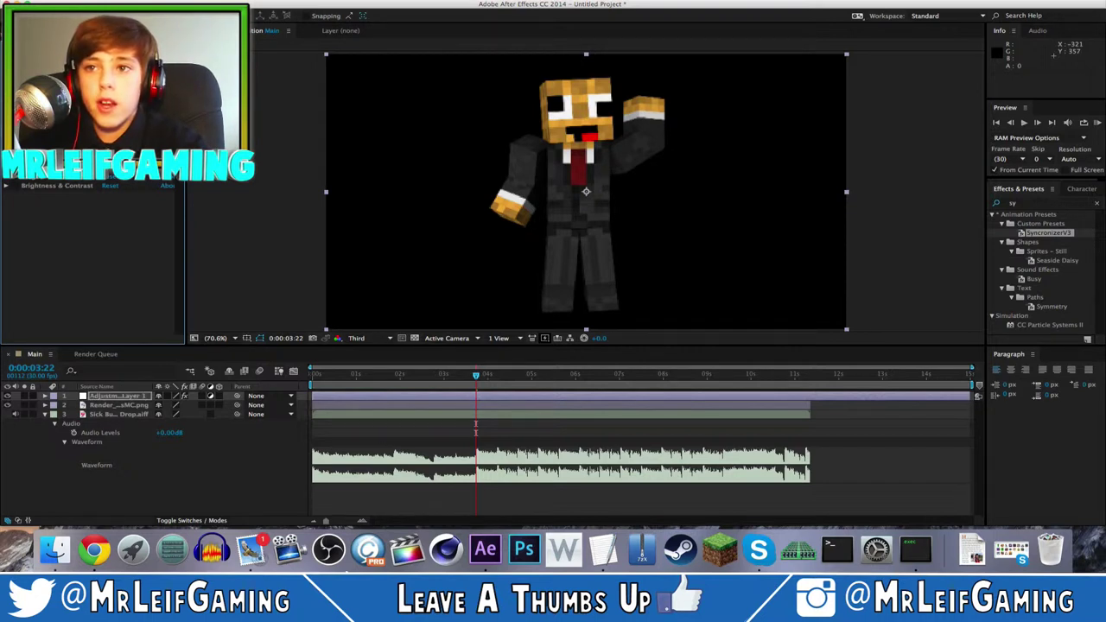
key("Return")
key("Return")
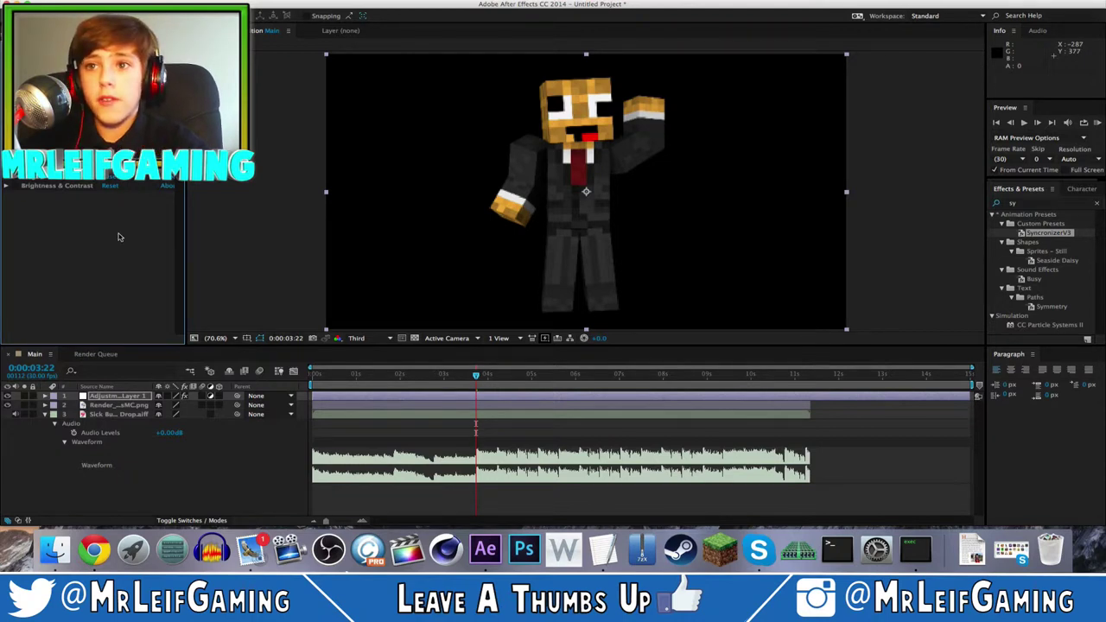
key("Return")
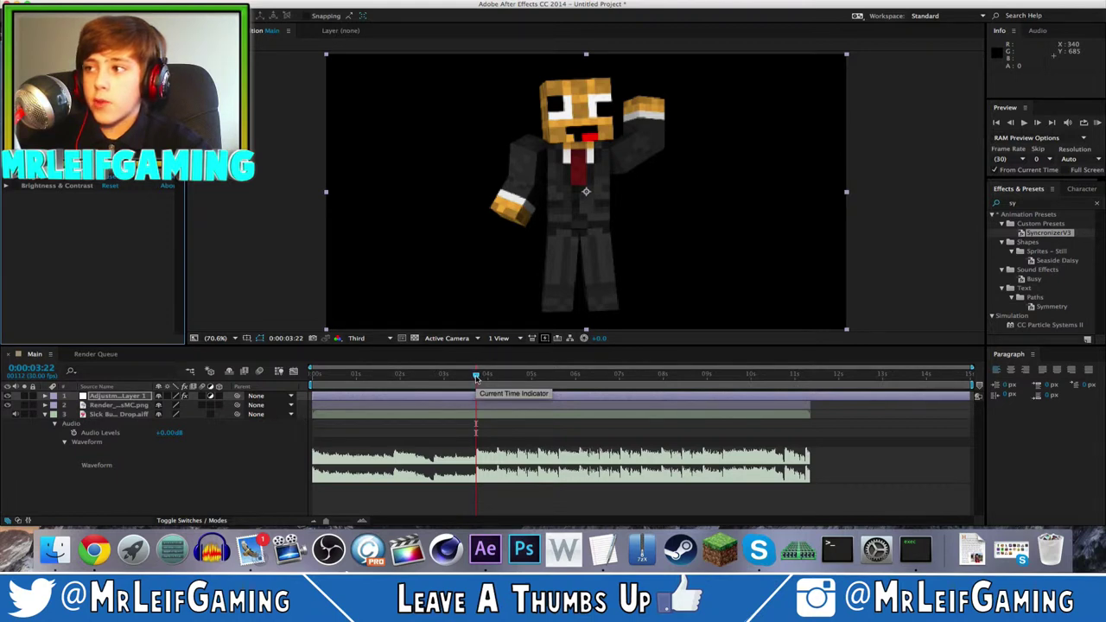
left_click_drag(476, 377, 477, 379)
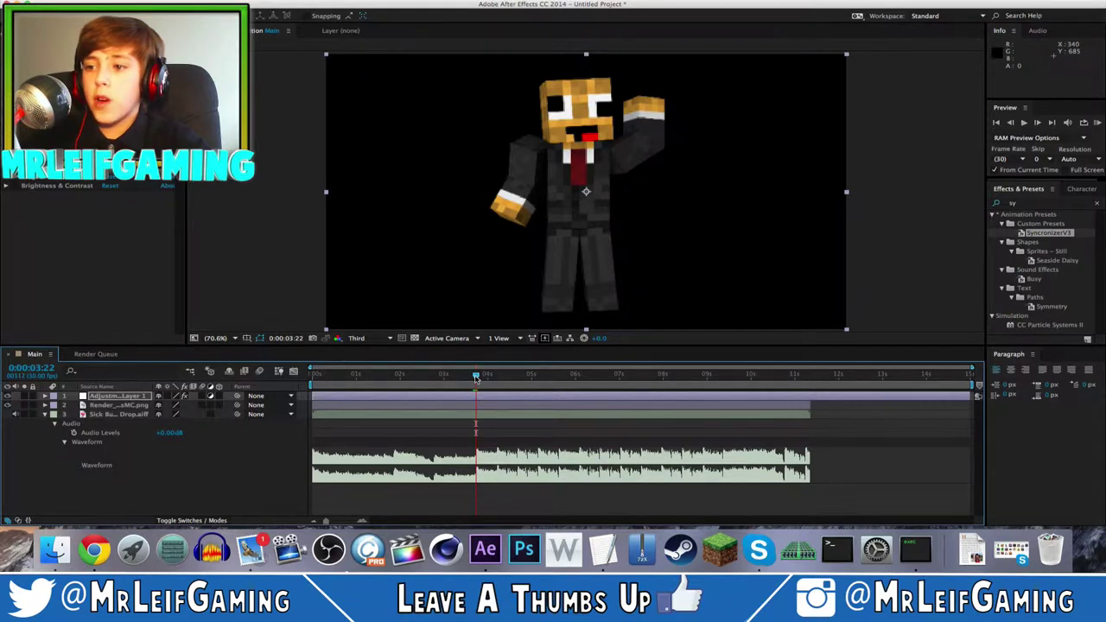
left_click_drag(476, 379, 474, 379)
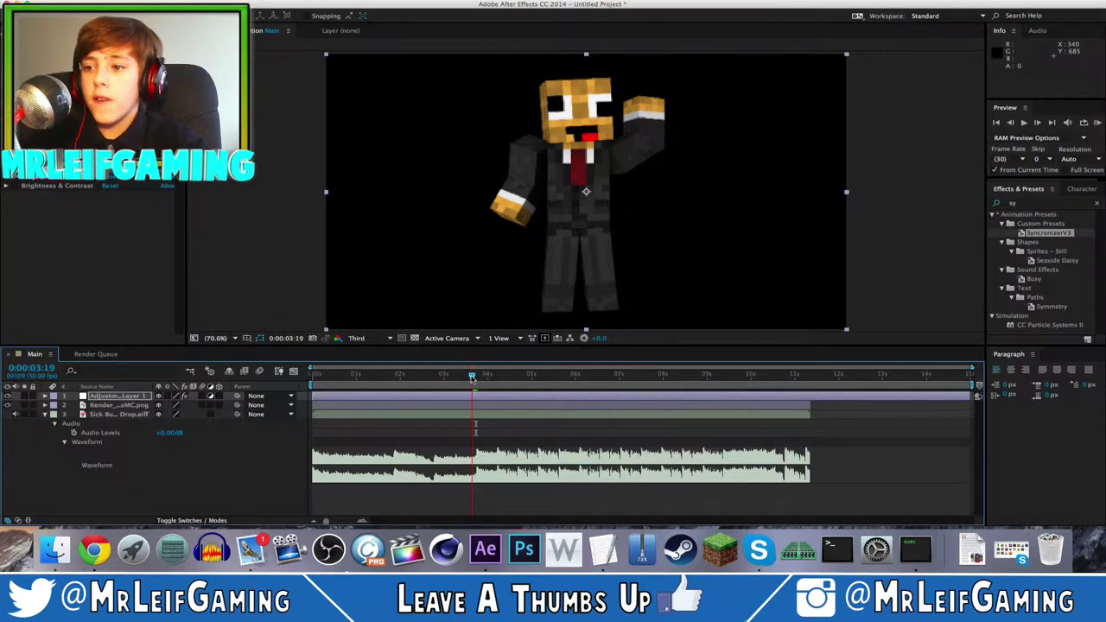
left_click_drag(475, 425, 468, 424)
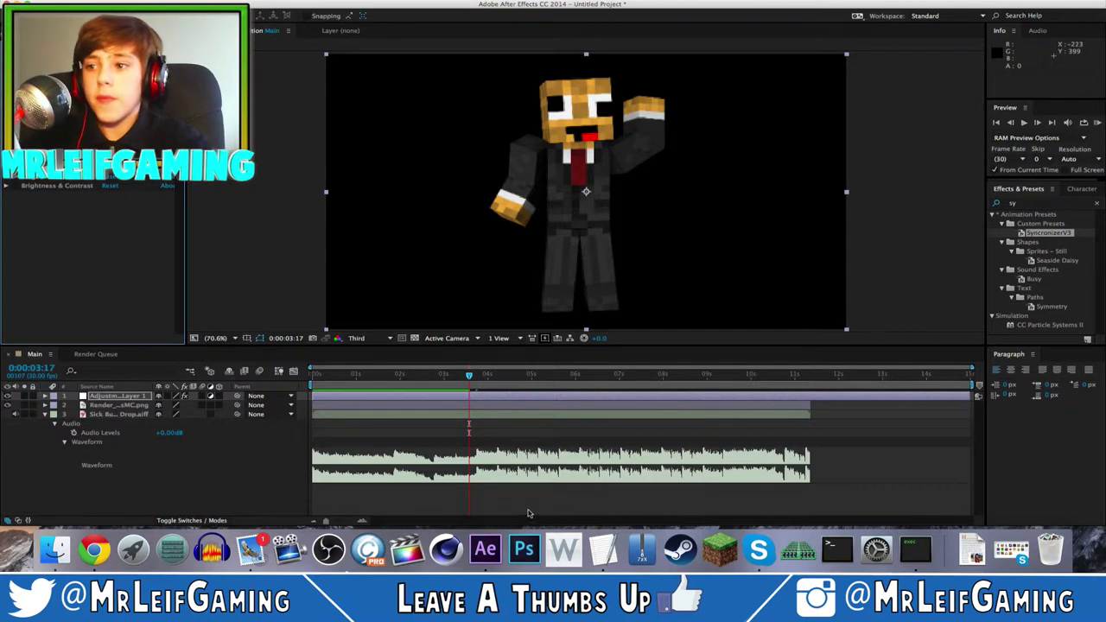
key("Home")
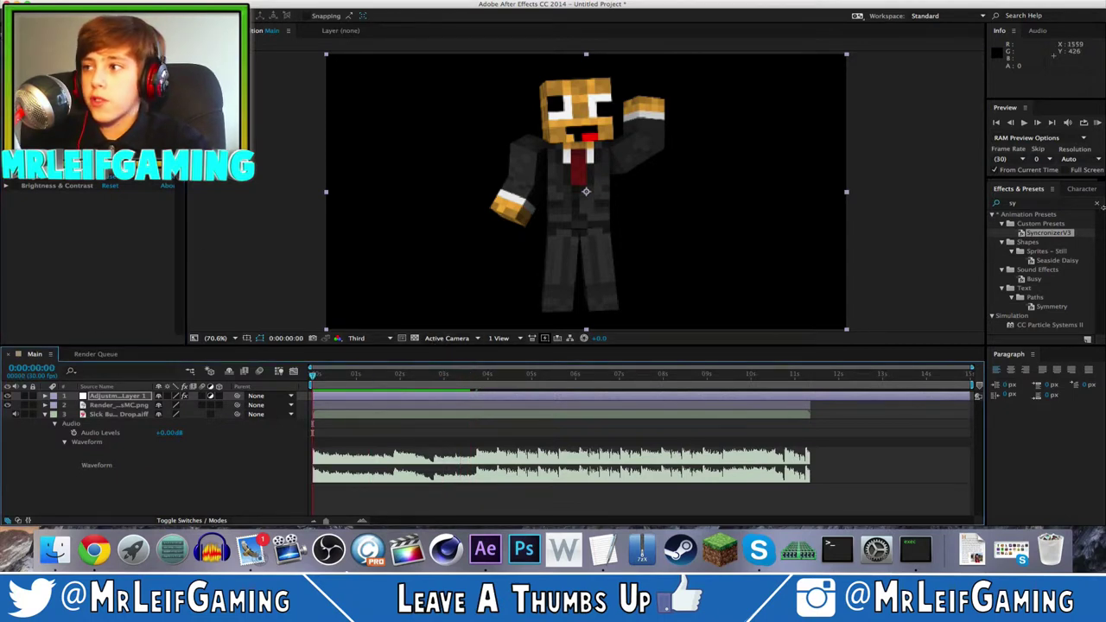
left_click(1098, 122)
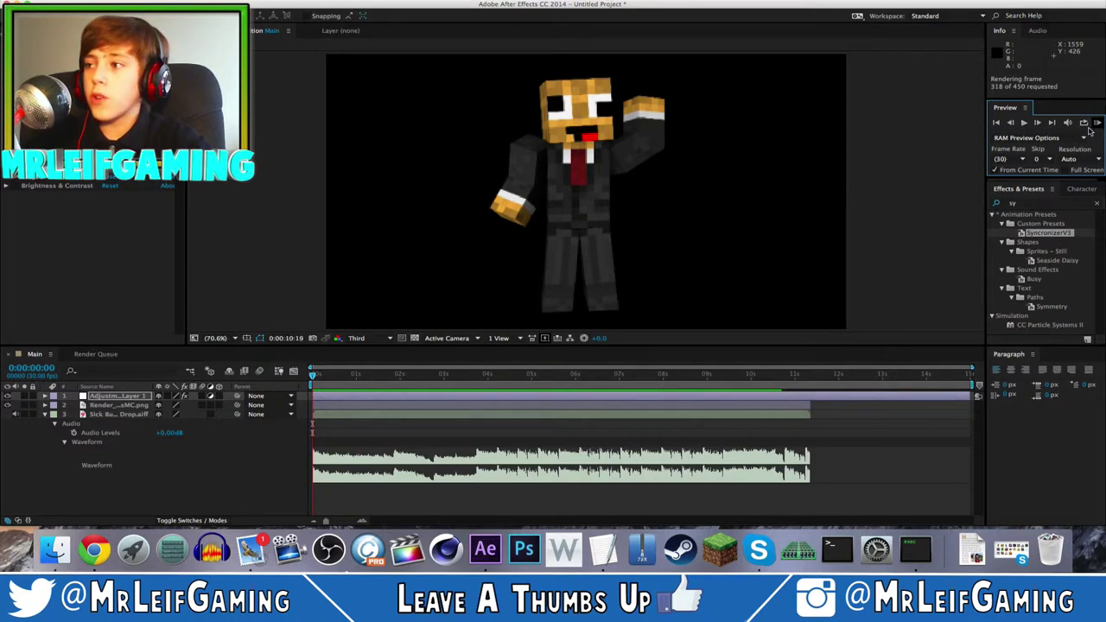
left_click(1091, 128)
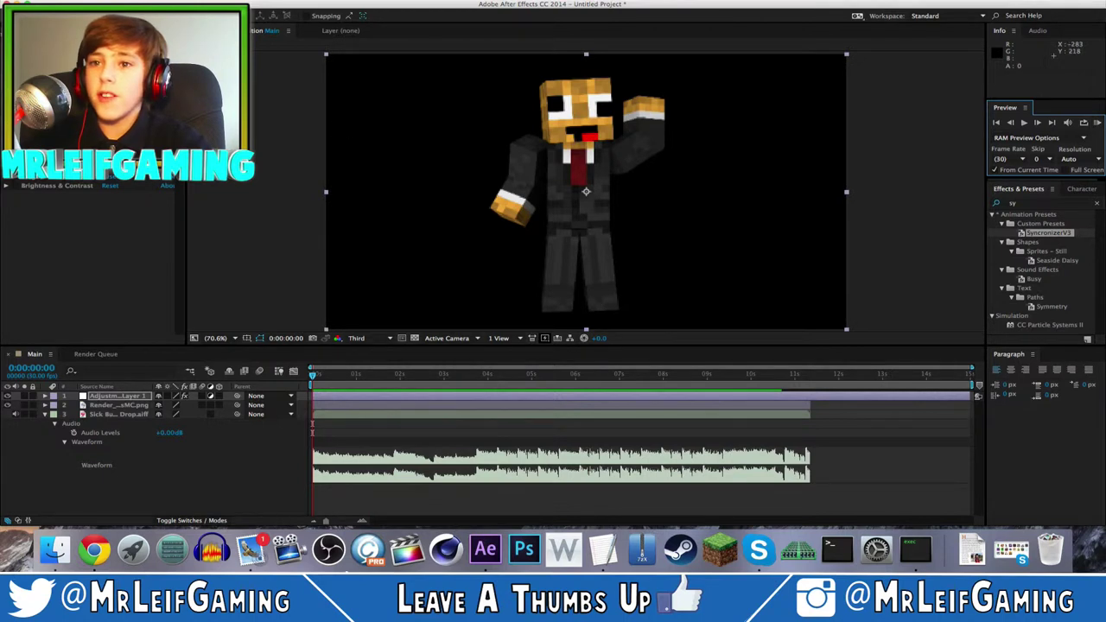
left_click(1099, 127)
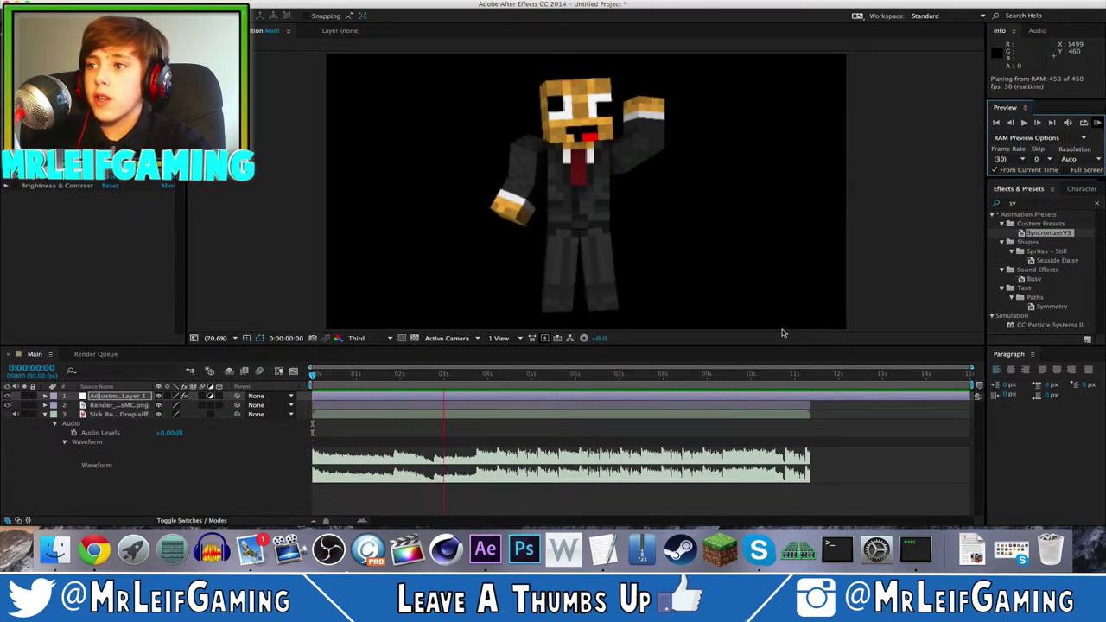
- Stop the preview at about 4 seconds, deselect the adjustment layer, and cancel a new Solid layer
left_click(1098, 124)
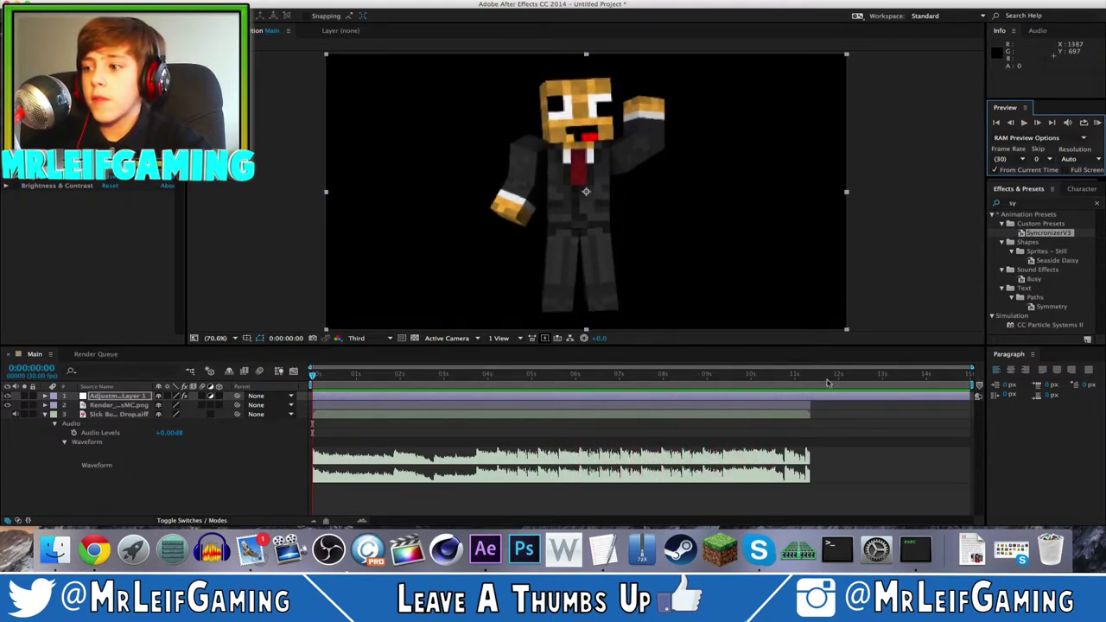
left_click(494, 374)
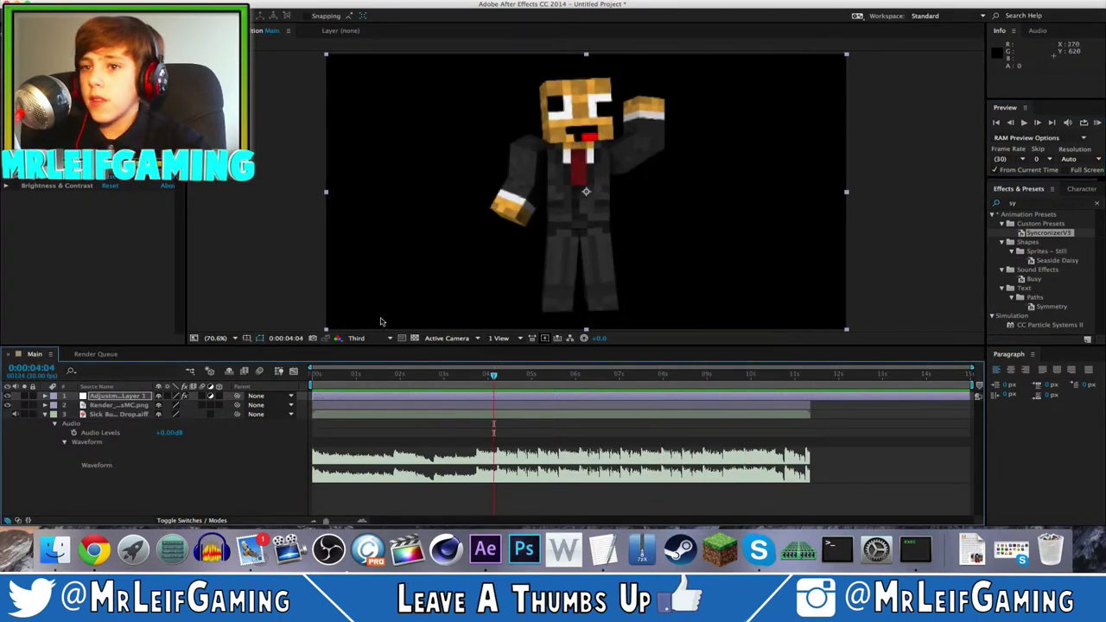
left_click(108, 282)
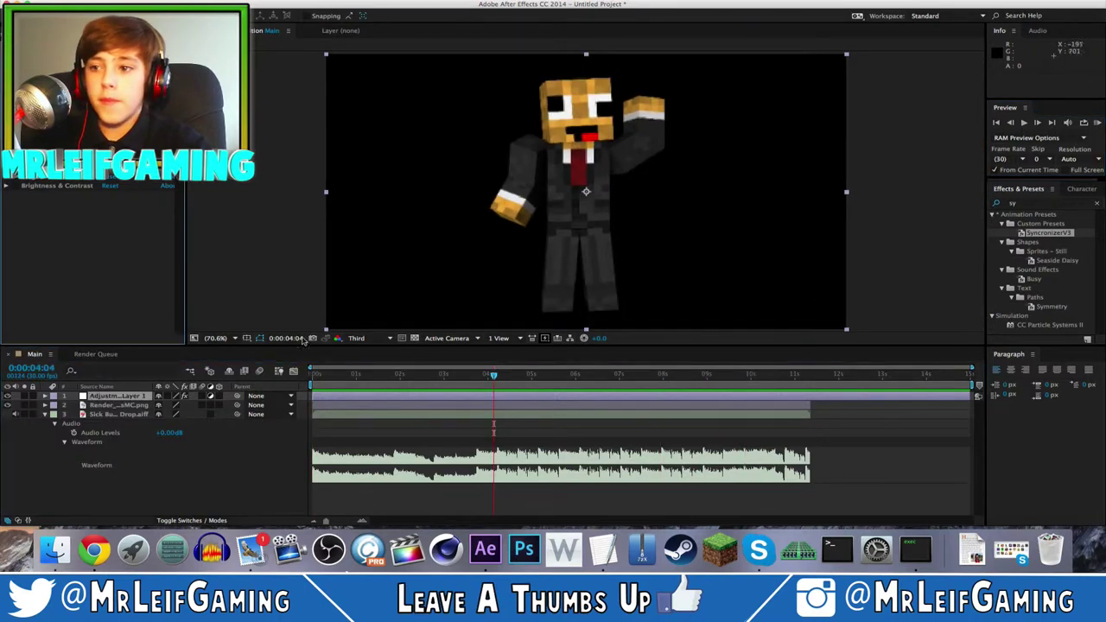
left_click(134, 497)
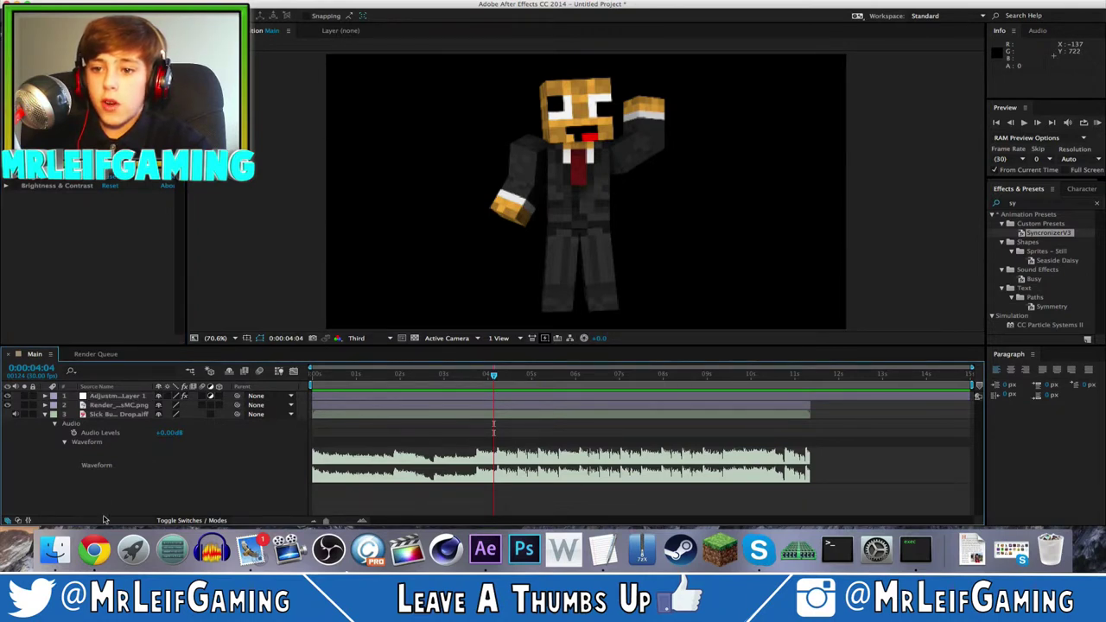
right_click(104, 517)
mouse_move(148, 417)
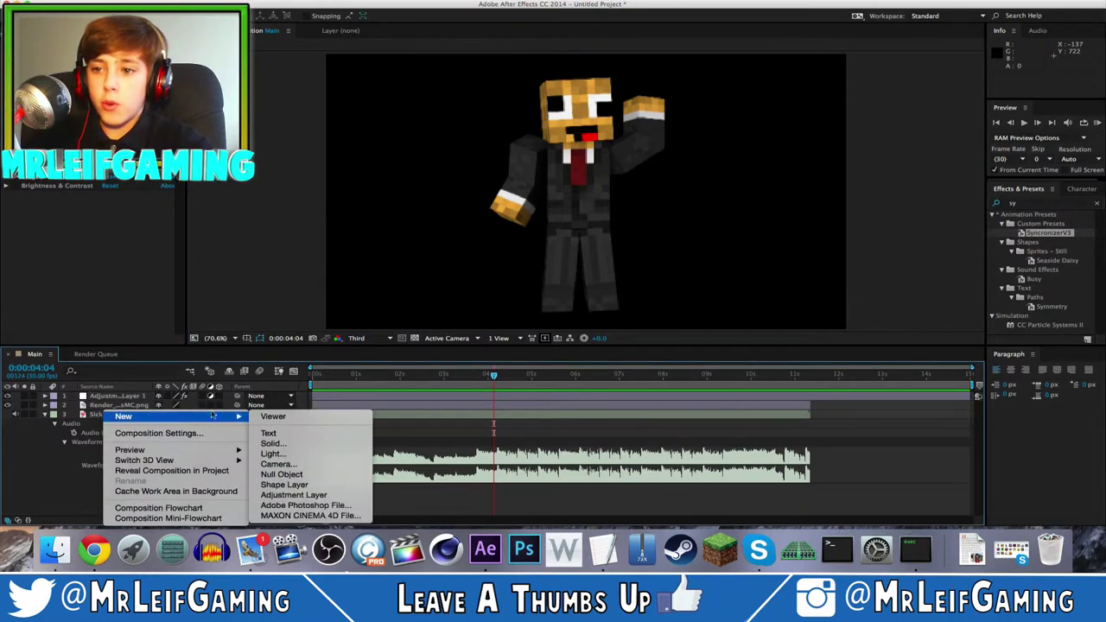
left_click(299, 443)
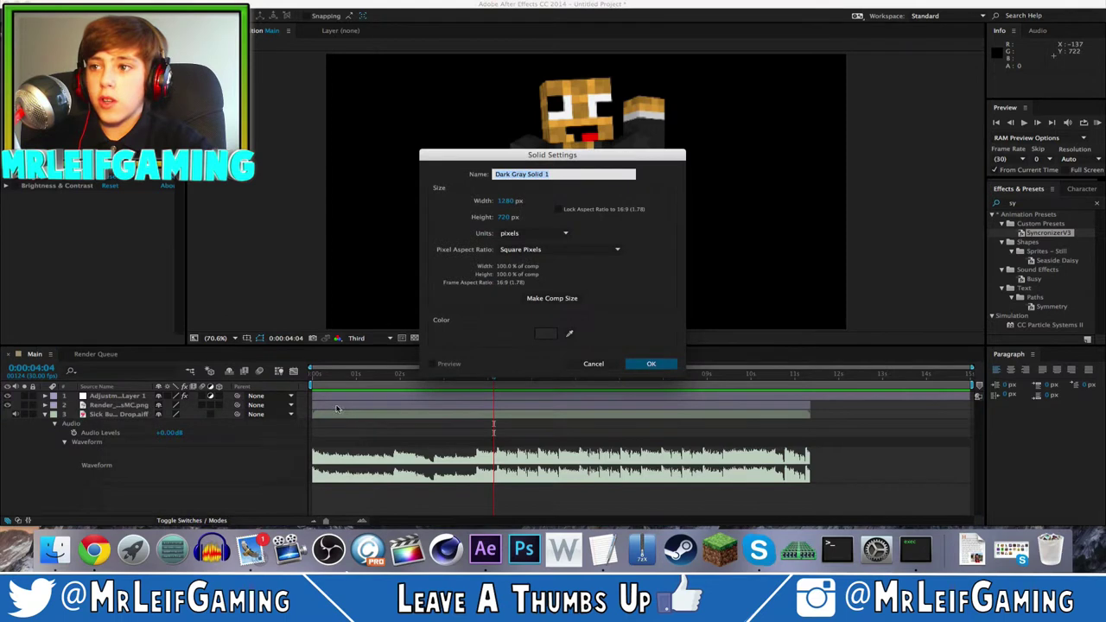
left_click(593, 363)
- Choose the Rectangle tool and set its fill colour to orange
key("q")
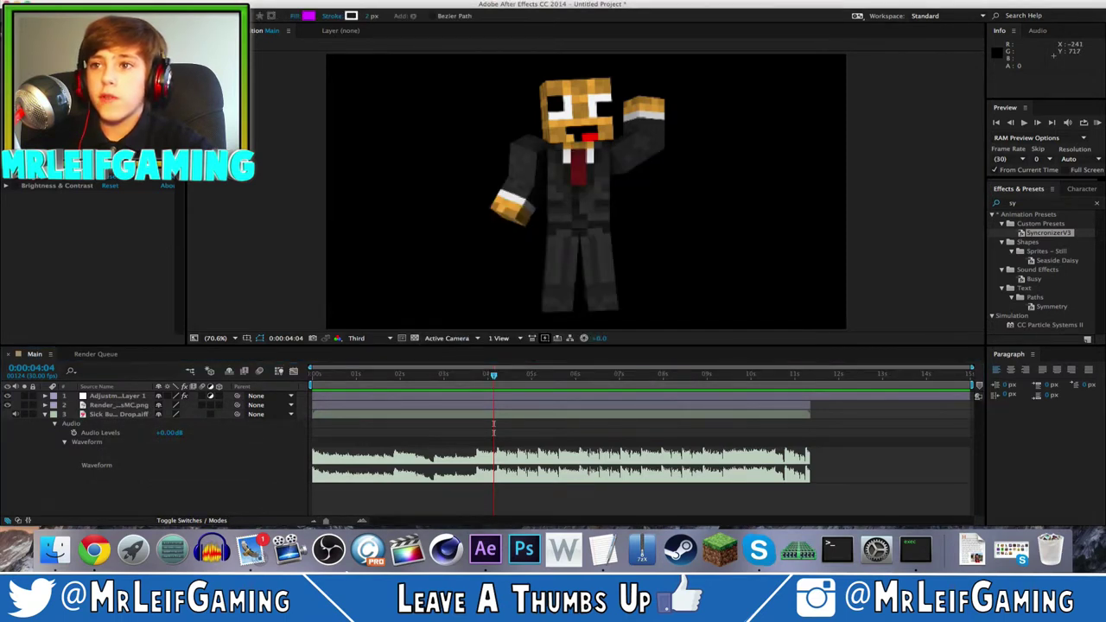
left_click(309, 16)
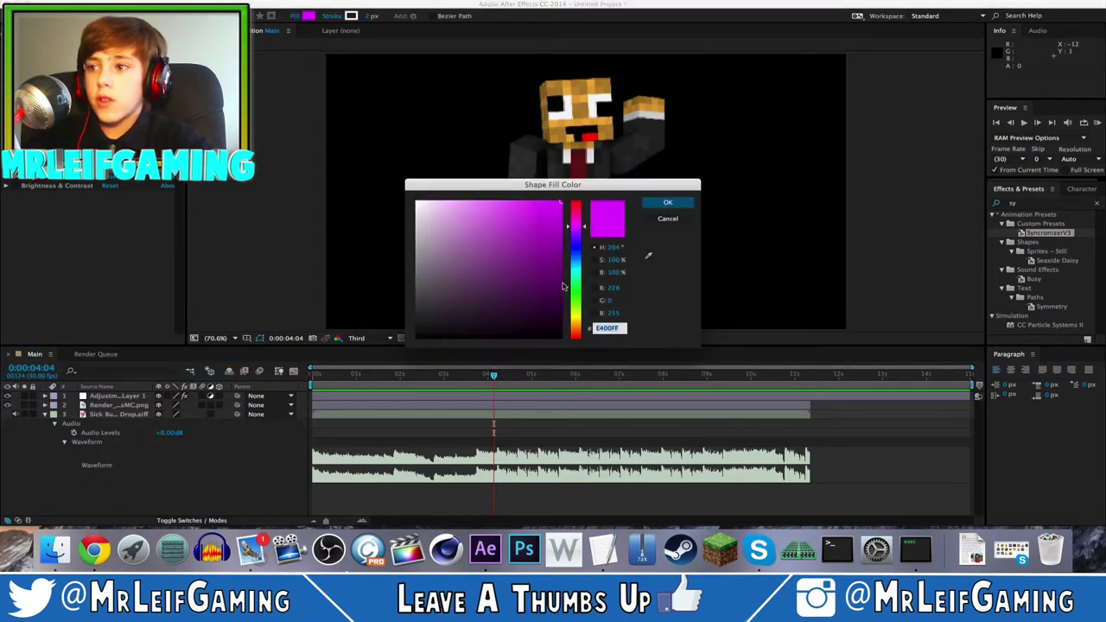
left_click_drag(580, 262, 578, 320)
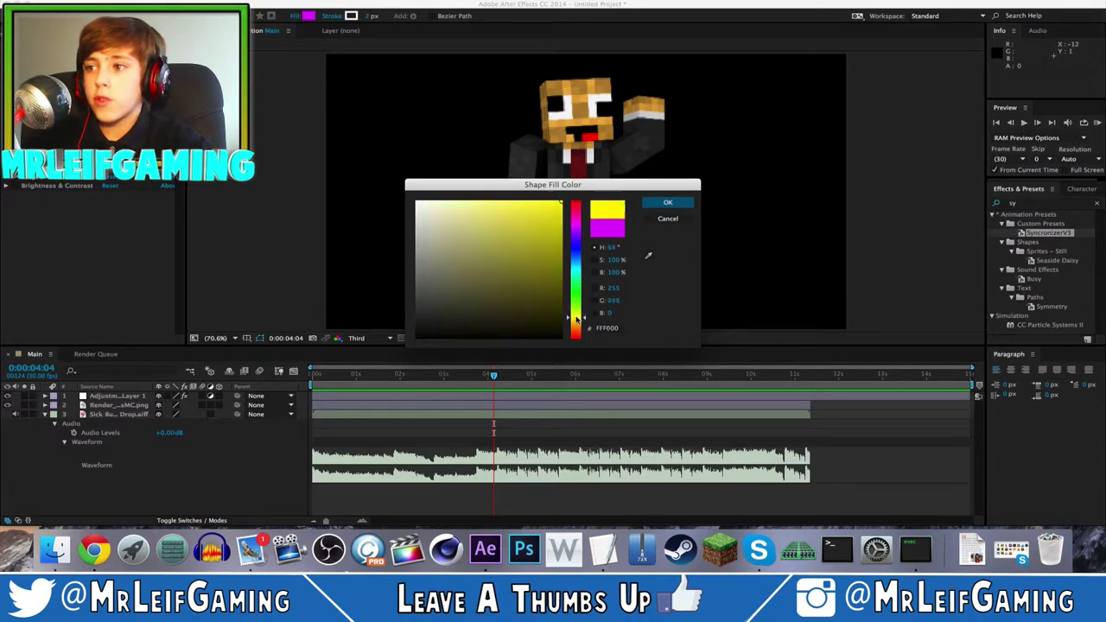
left_click_drag(546, 245, 539, 218)
left_click_drag(579, 319, 583, 326)
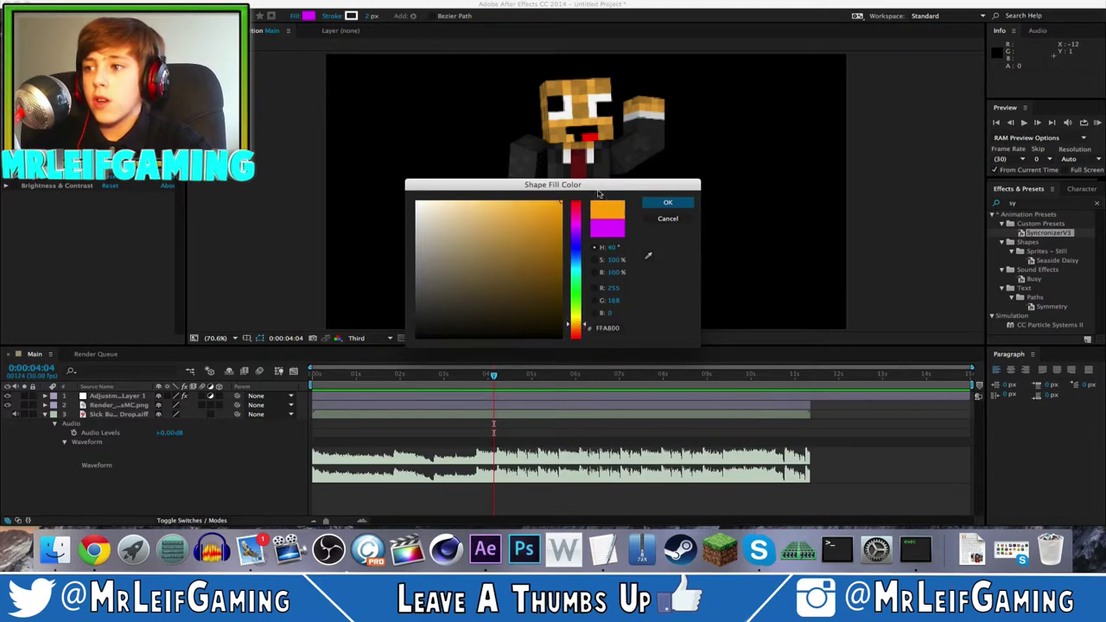
left_click(667, 202)
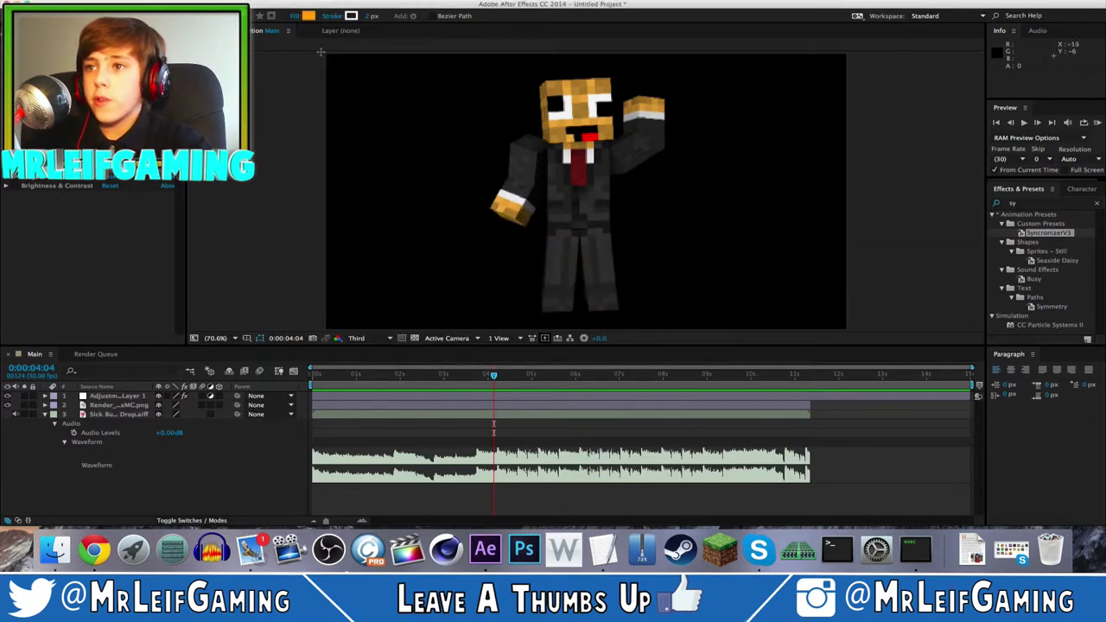
- Draw an orange rectangle over the whole comp and move Shape Layer 1 below the character
left_click_drag(332, 52, 882, 347)
left_click_drag(116, 395, 122, 446)
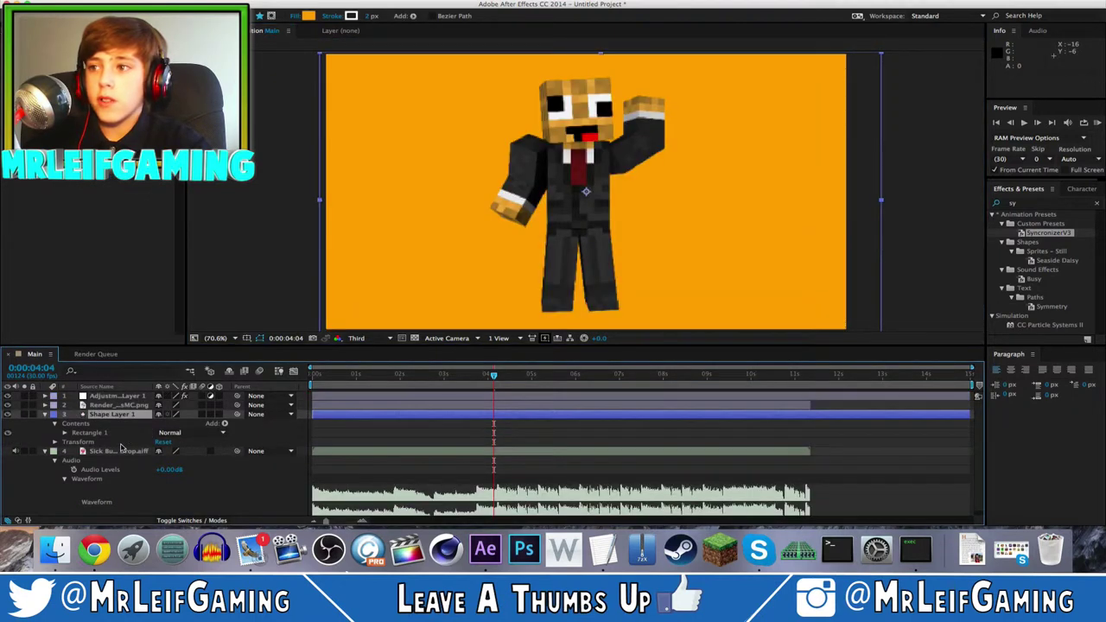
mouse_move(943, 308)
left_mouse_down()
mouse_move(924, 244)
mouse_move(947, 235)
left_mouse_up()
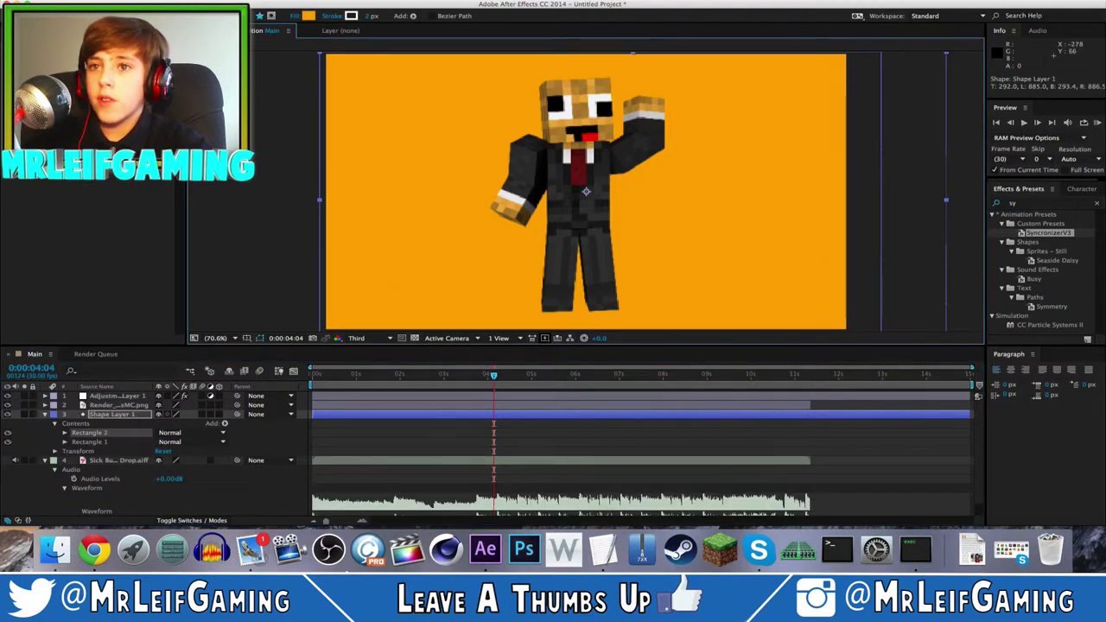
- Rewind to the start and RAM preview the animation with the orange background
key("v")
left_click(485, 375)
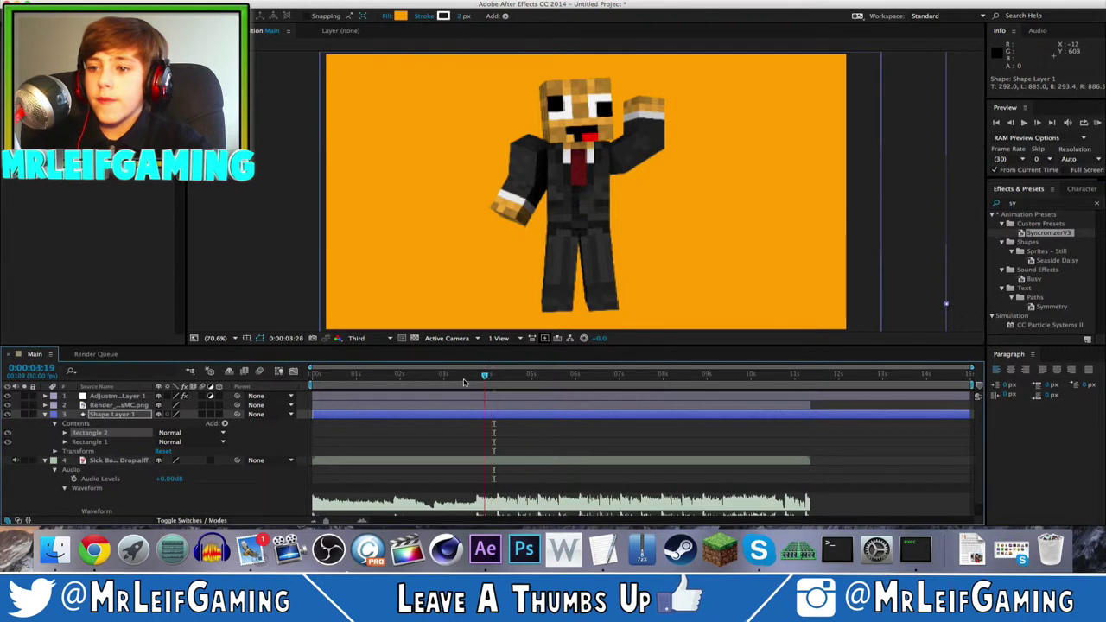
left_click_drag(464, 383, 233, 385)
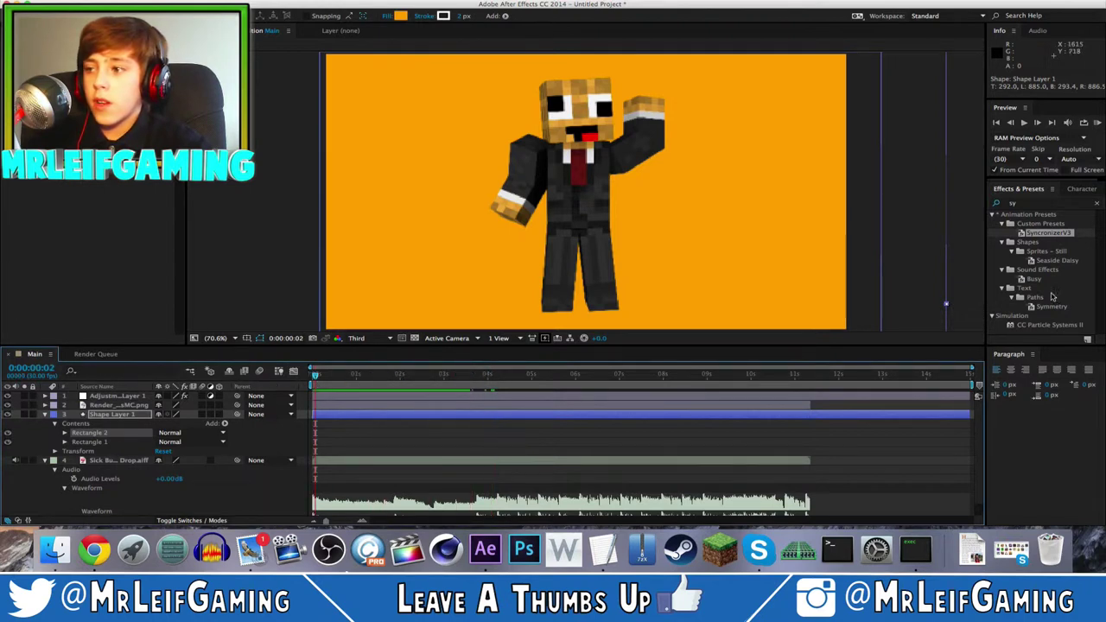
left_click(1097, 123)
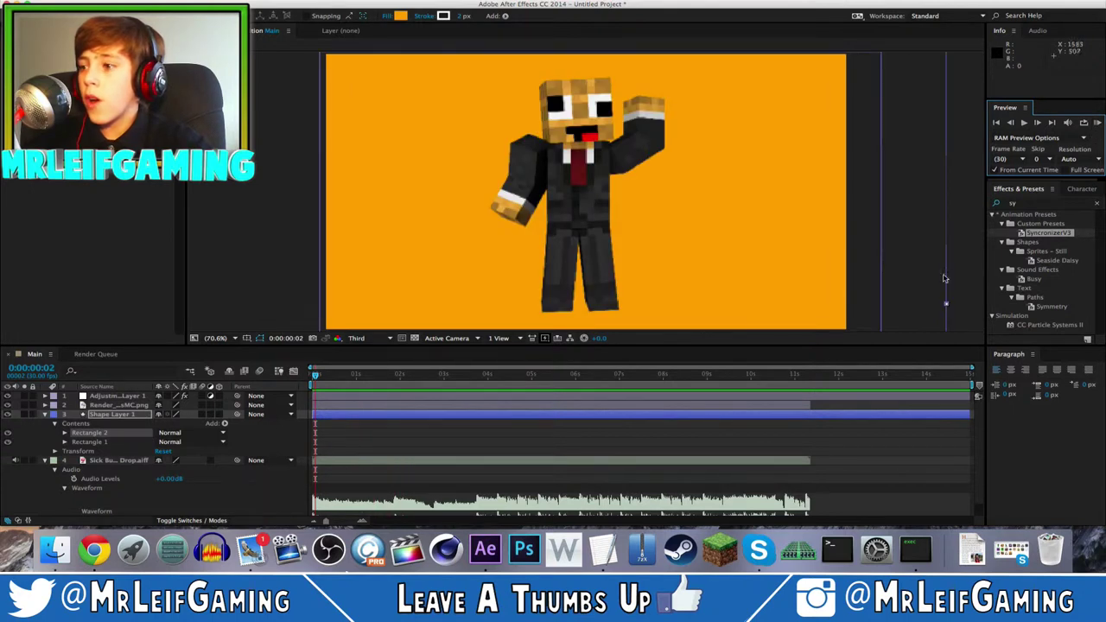
- Compare the character, orange shape and Sick Bubblegum music layer lengths near the clip's end
left_click(796, 405)
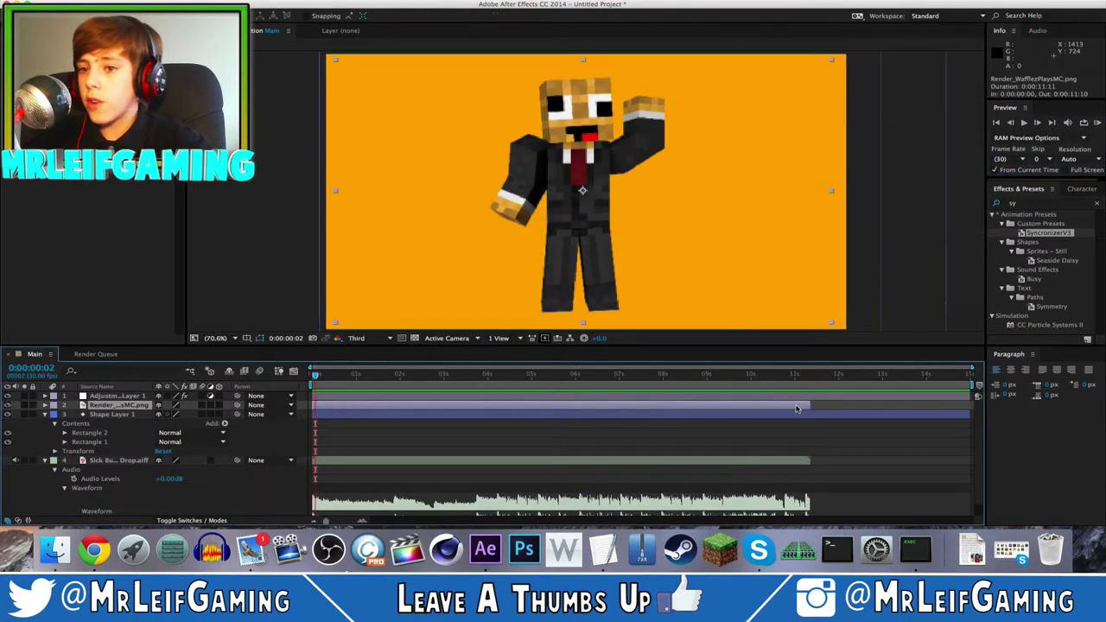
left_click(788, 416)
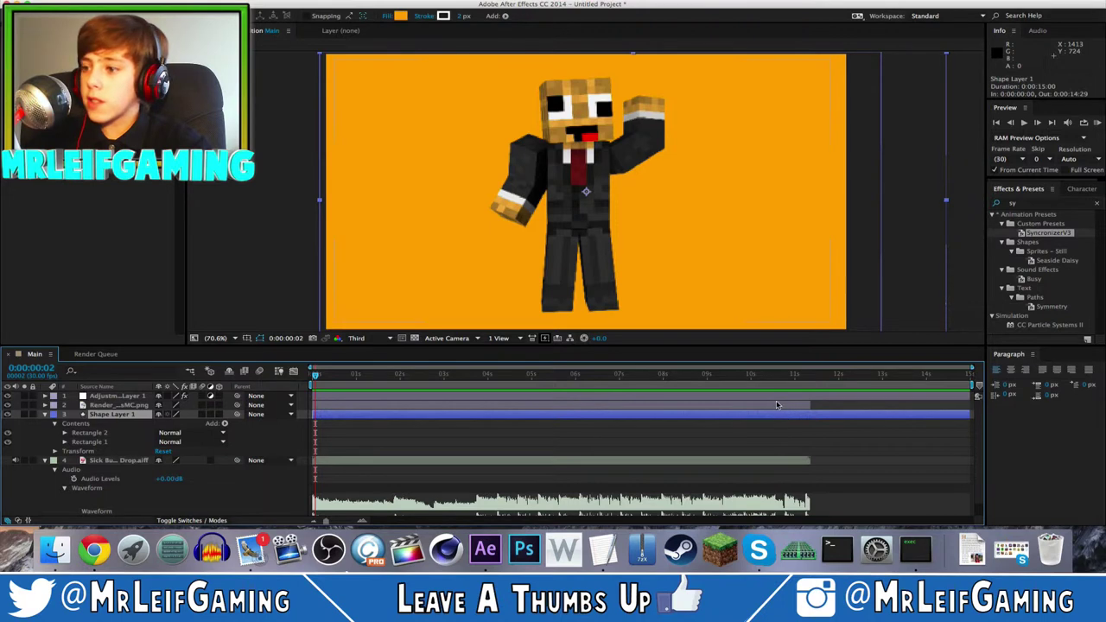
left_click(776, 406)
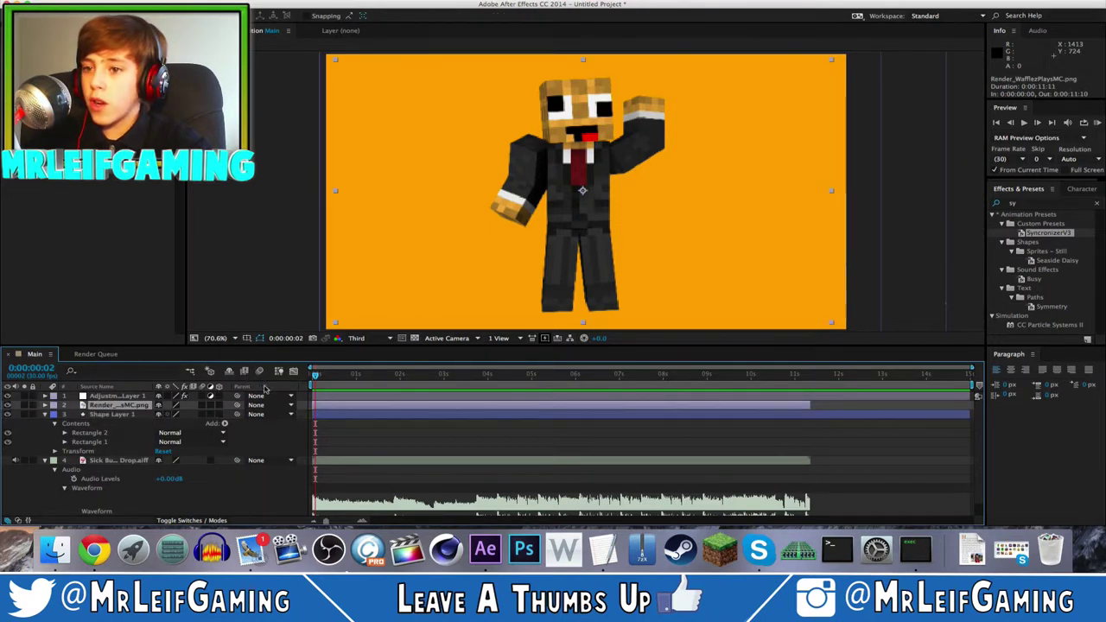
left_click_drag(316, 375, 684, 406)
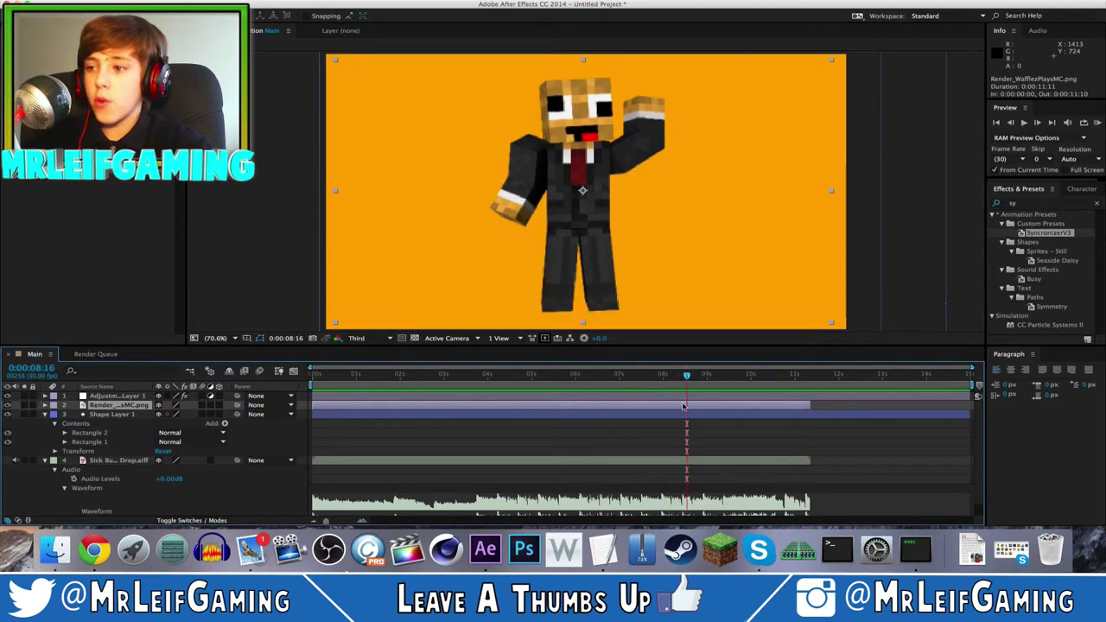
left_click(763, 459)
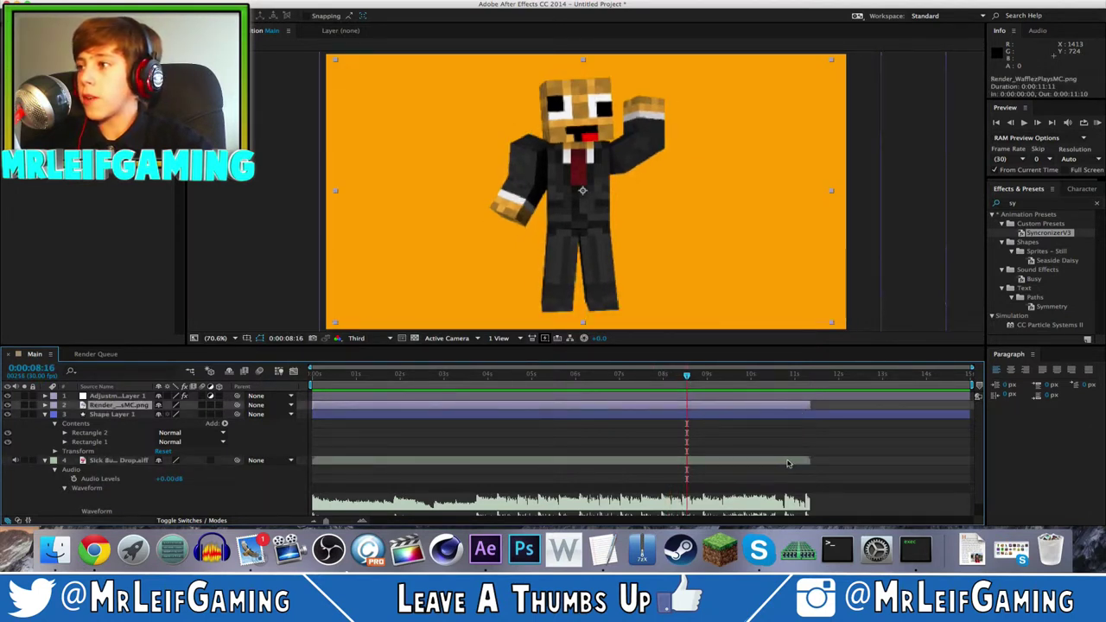
left_click(789, 464)
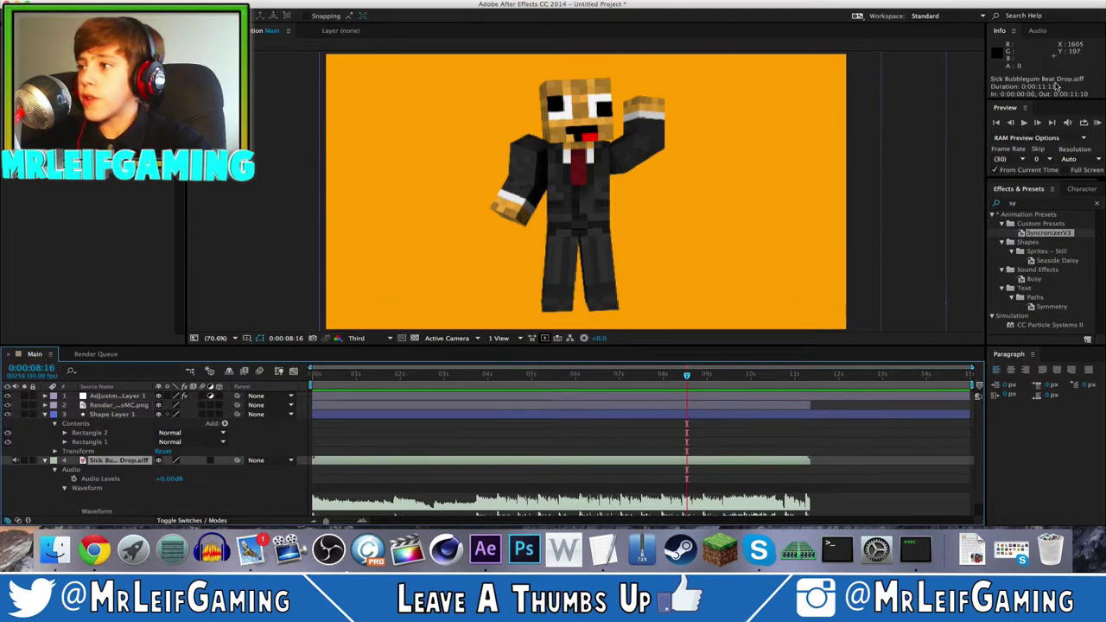
left_click(808, 399)
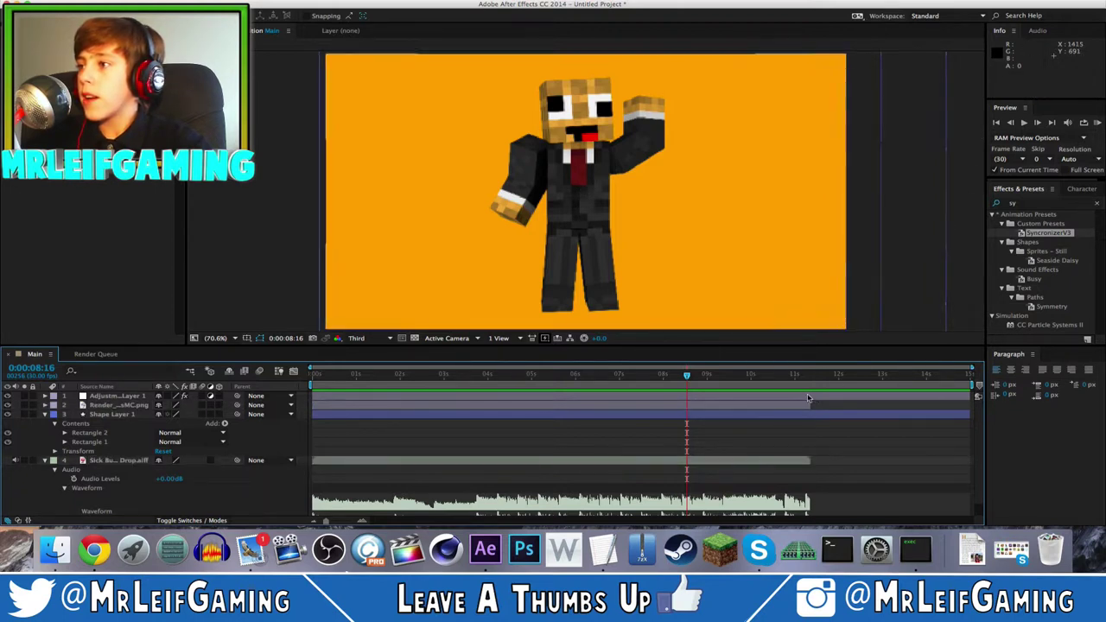
left_click(795, 404)
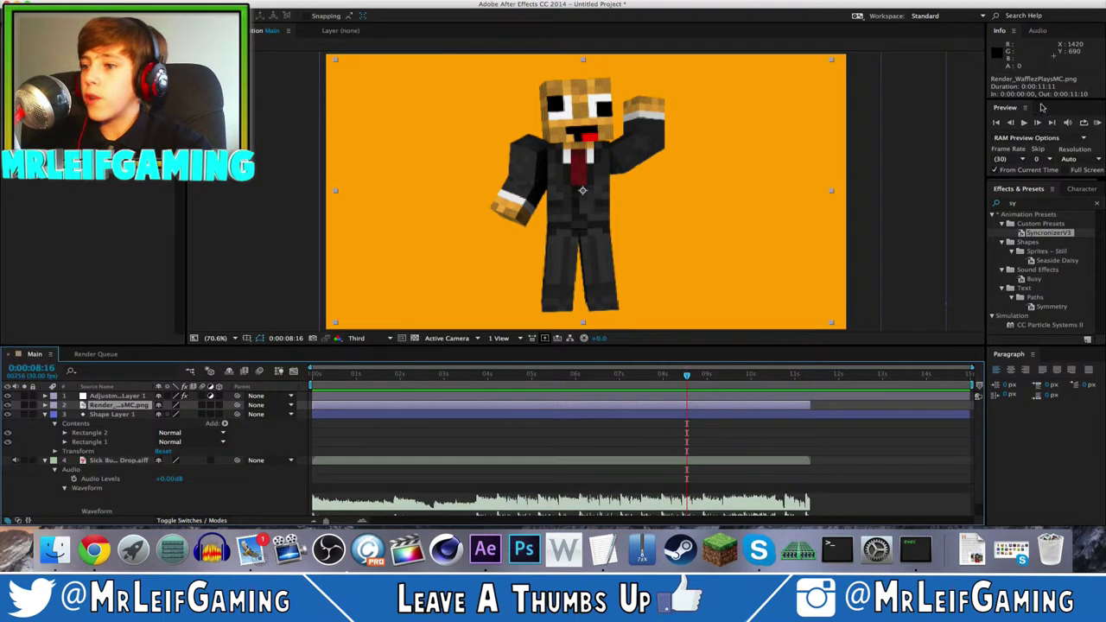
left_click(173, 1)
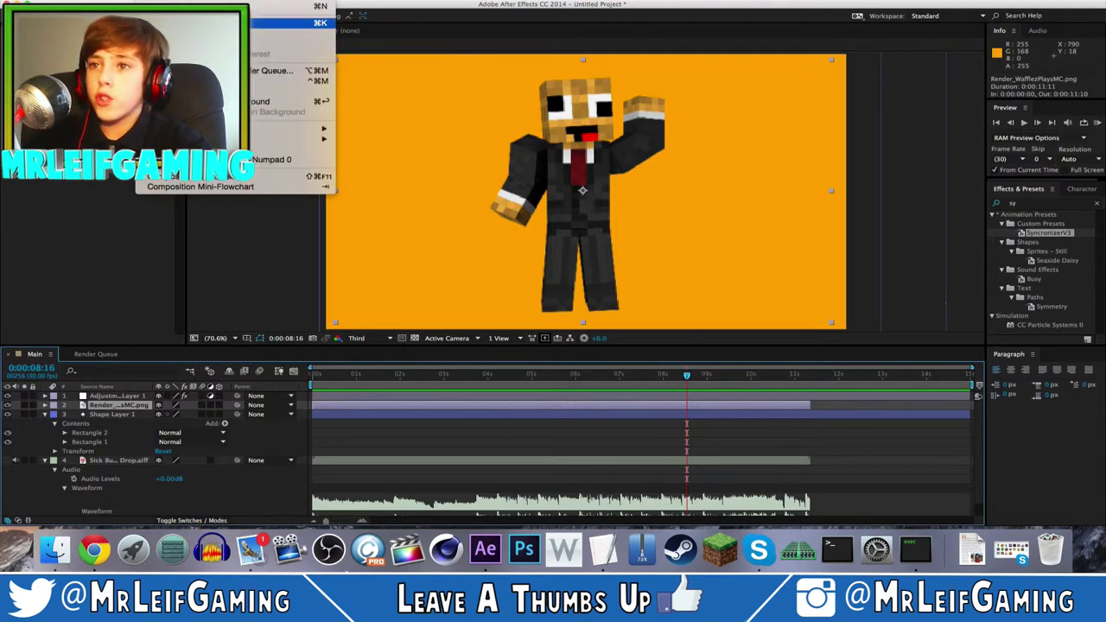
- Set the Main composition's duration to 11 seconds in Composition Settings, then return to the start
left_click(260, 23)
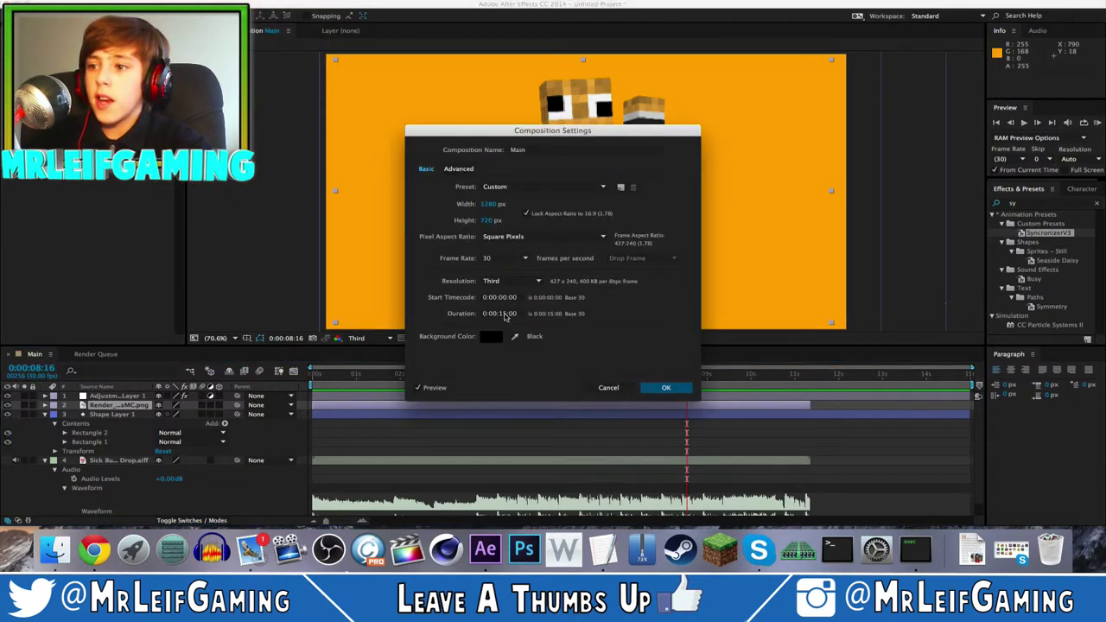
left_click(510, 314)
type("11")
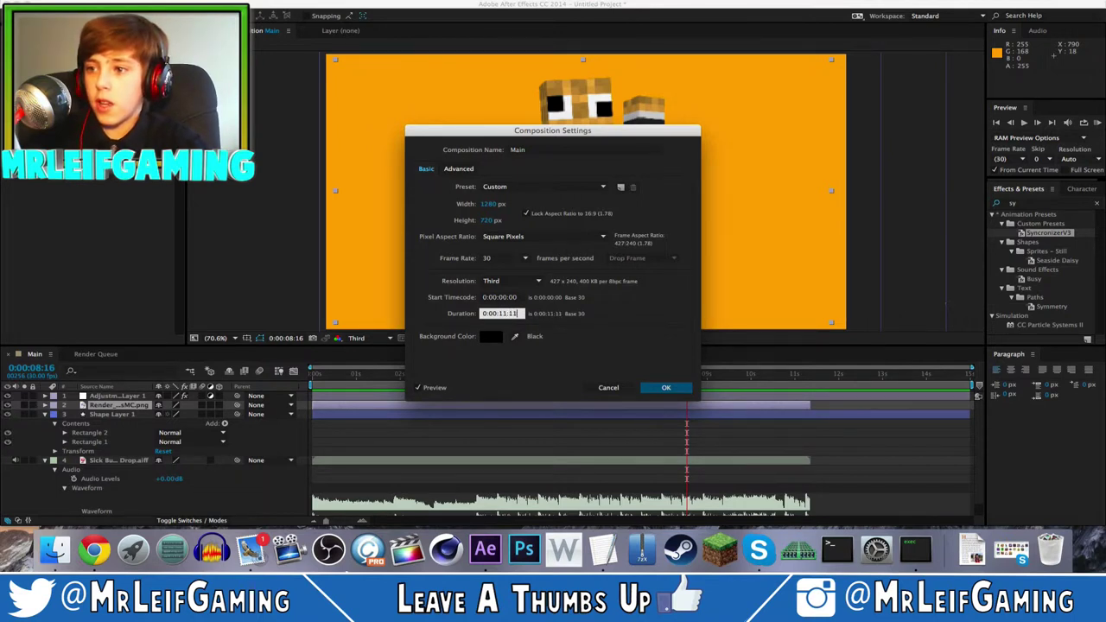
key("Return")
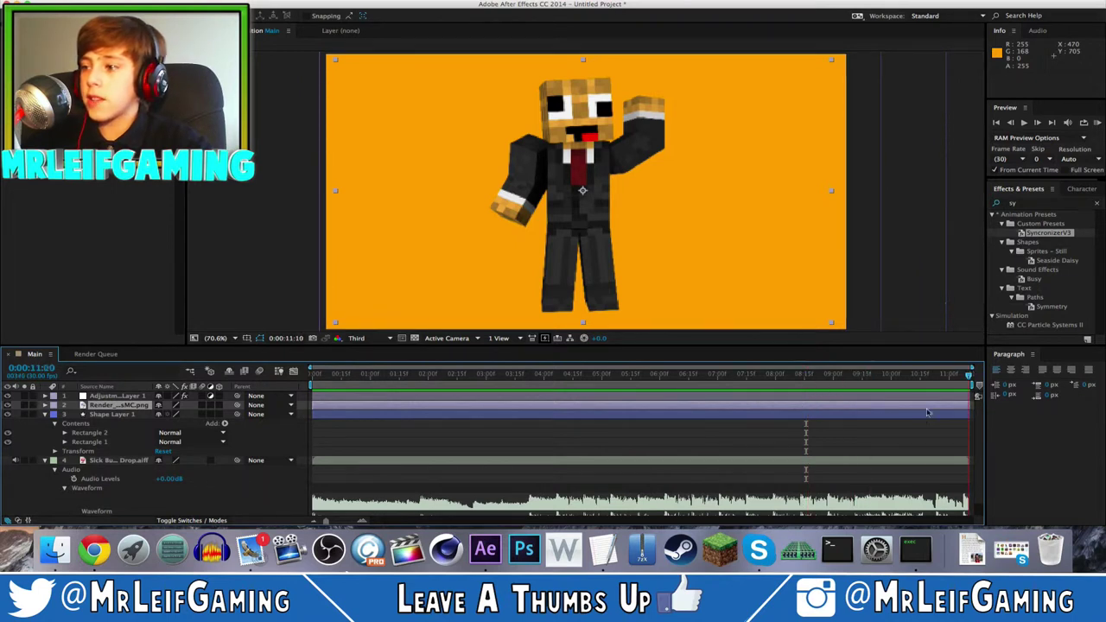
key("Home")
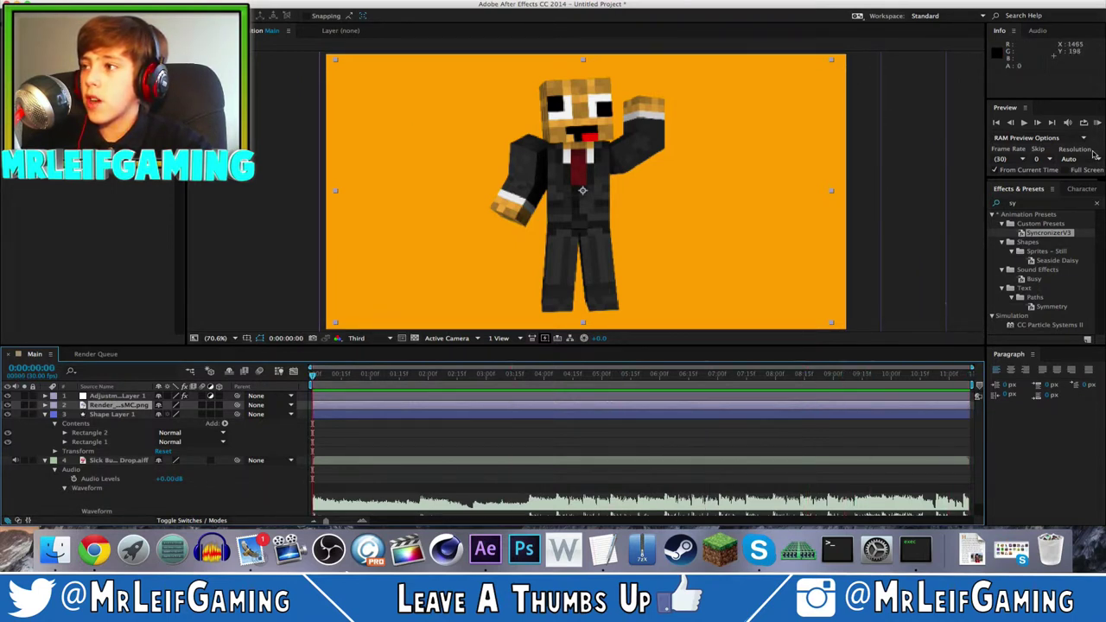
left_click(1098, 122)
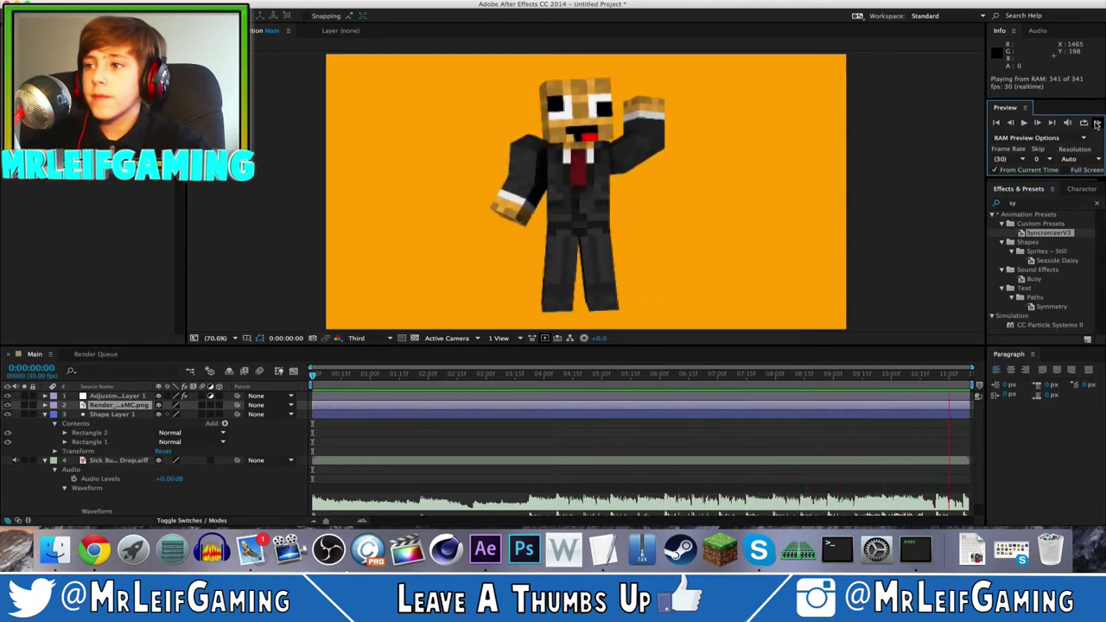
left_click(1097, 124)
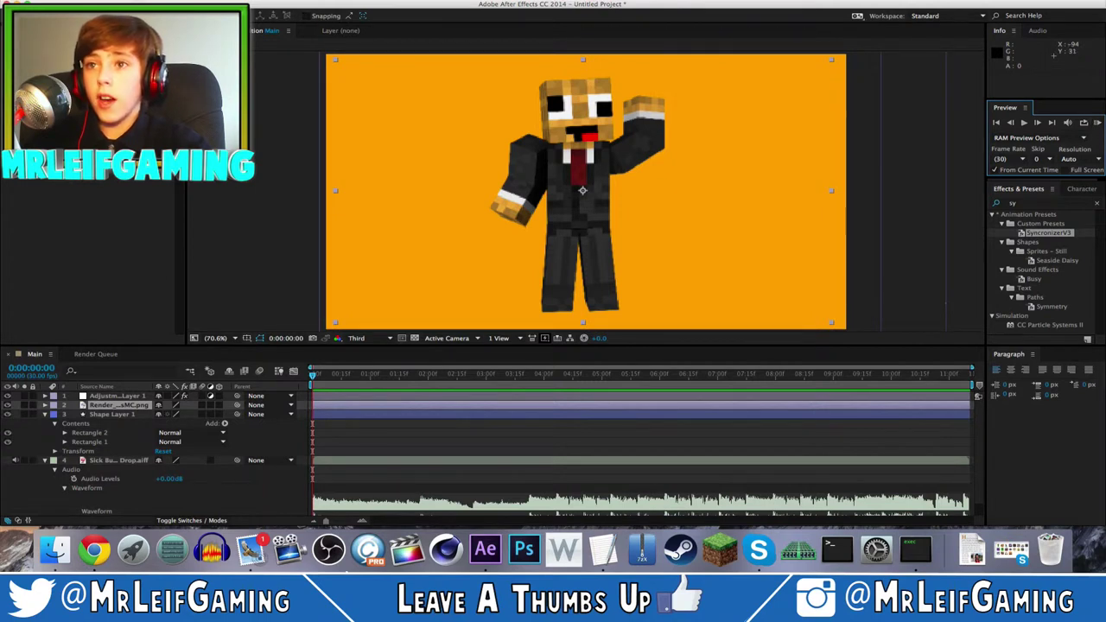
left_click(160, 7)
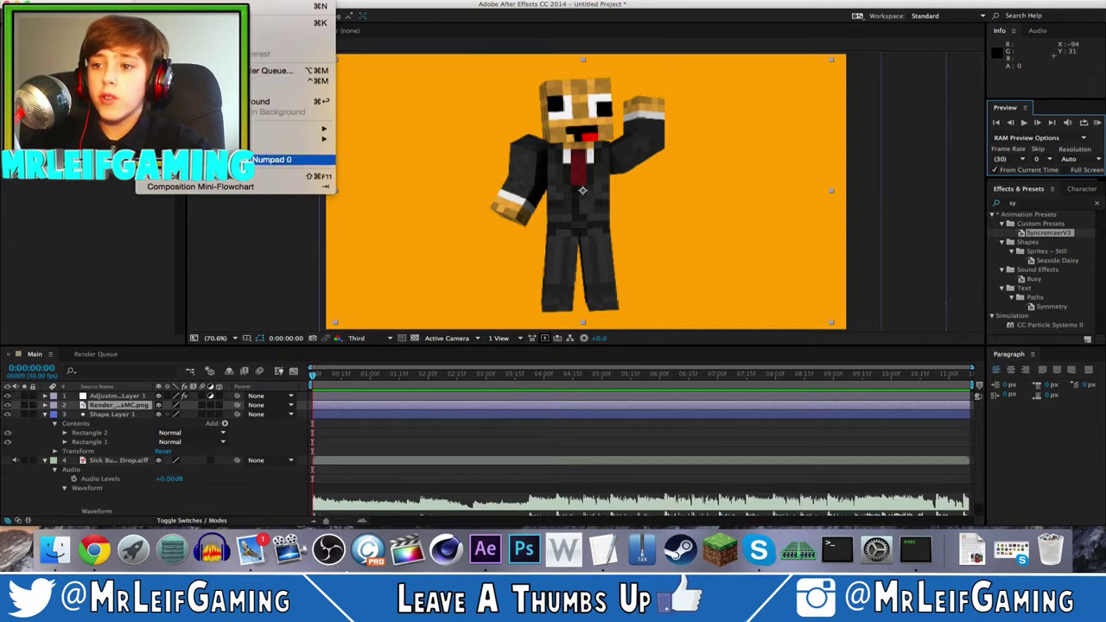
- Add Main to the Render Queue with output to wdsfedrgf.mov (QuickTime) on the Desktop
left_click(224, 80)
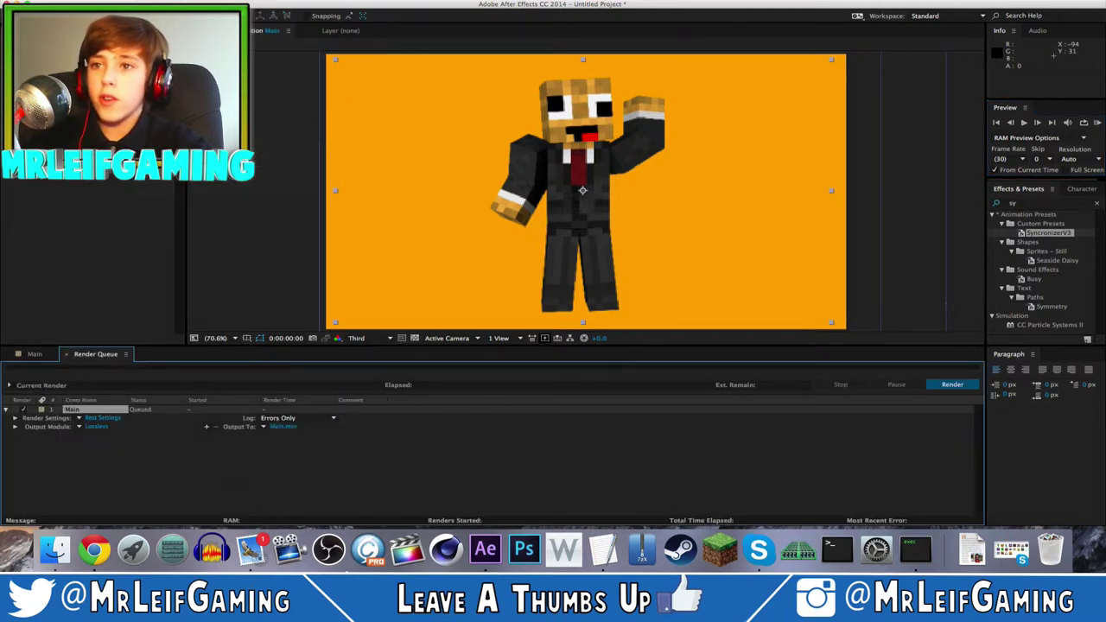
left_click(282, 428)
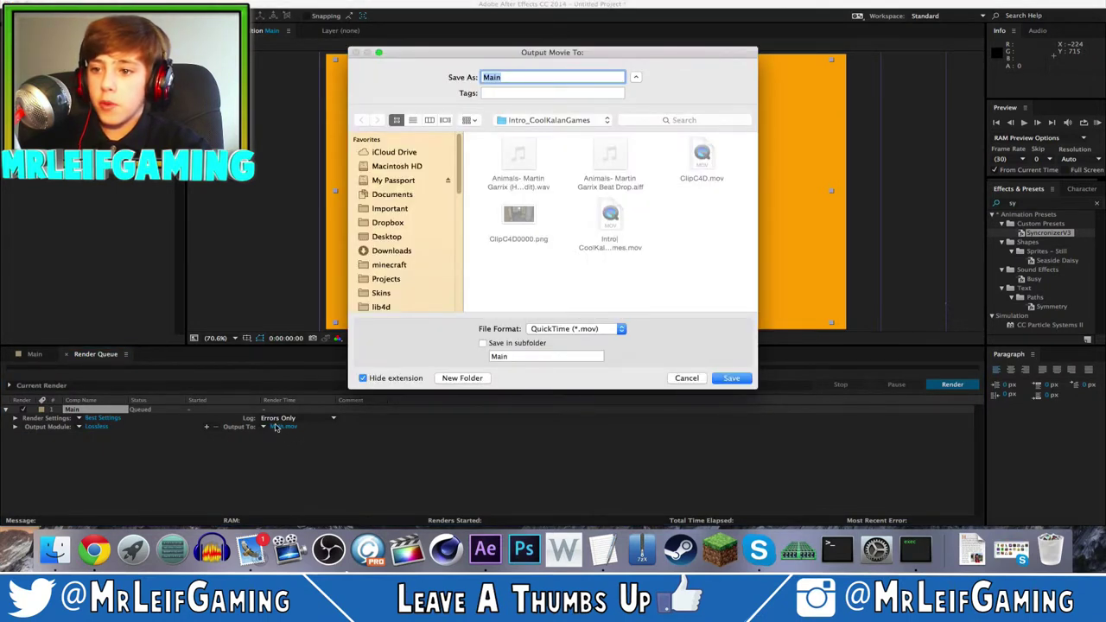
type("wdsfedrgf")
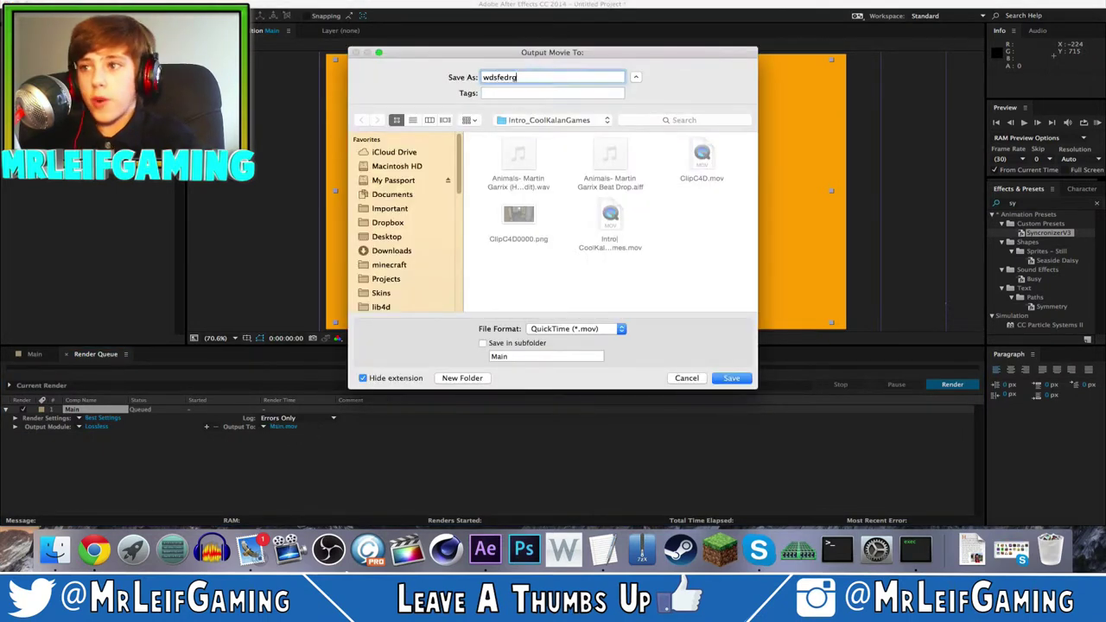
left_click(387, 237)
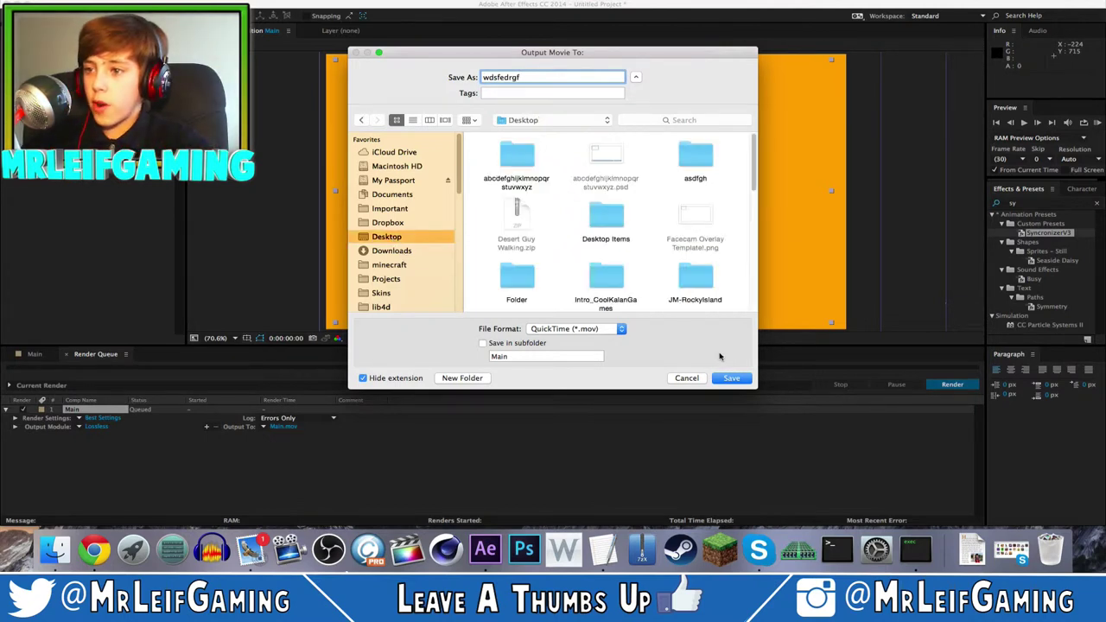
left_click(605, 335)
left_click(609, 332)
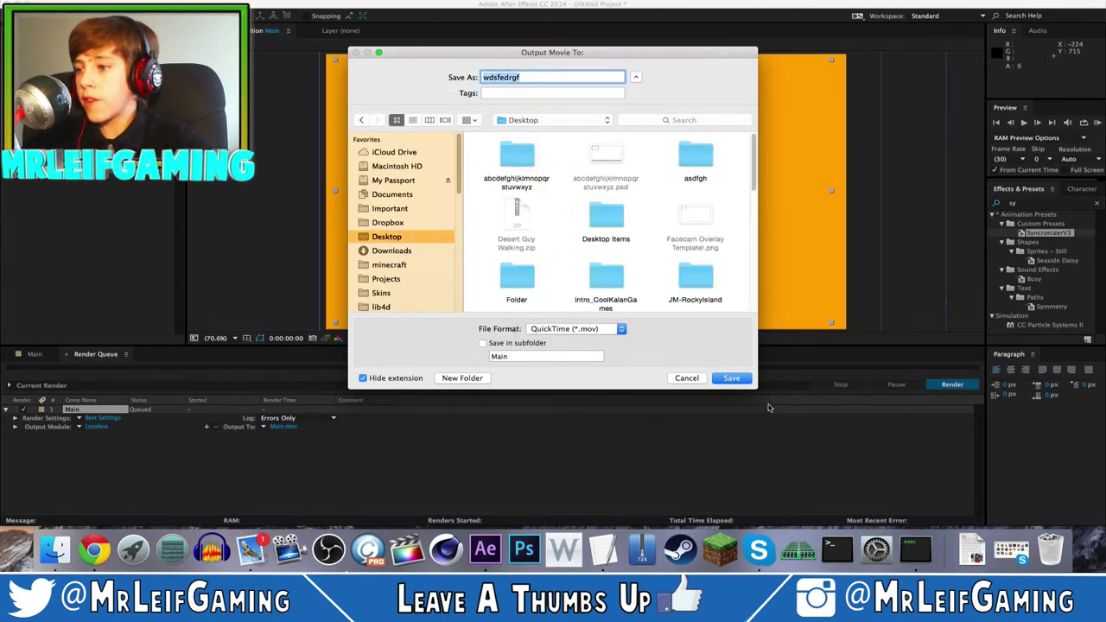
left_click(587, 337)
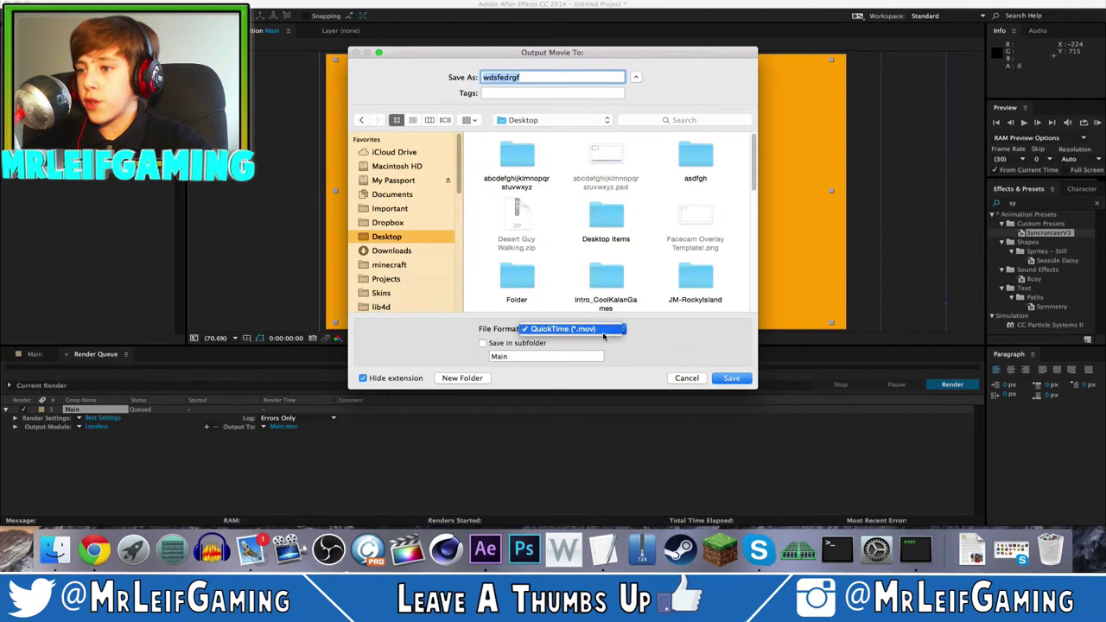
left_click(707, 373)
left_click(733, 378)
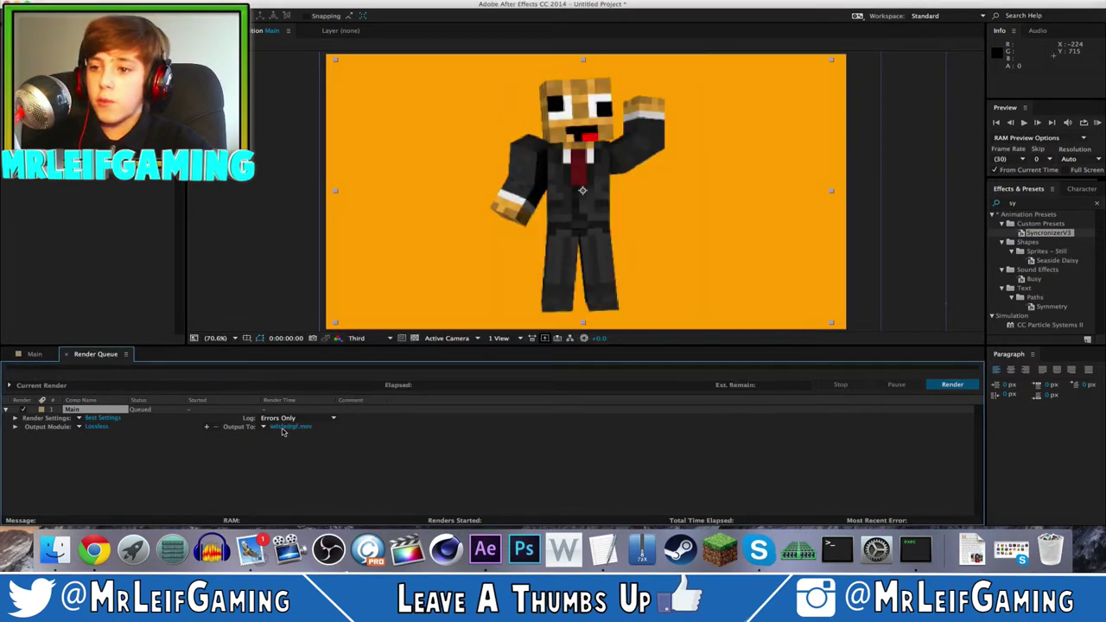
- Accept the default Render Settings and Output Module, render Main, then hide After Effects
left_click(95, 420)
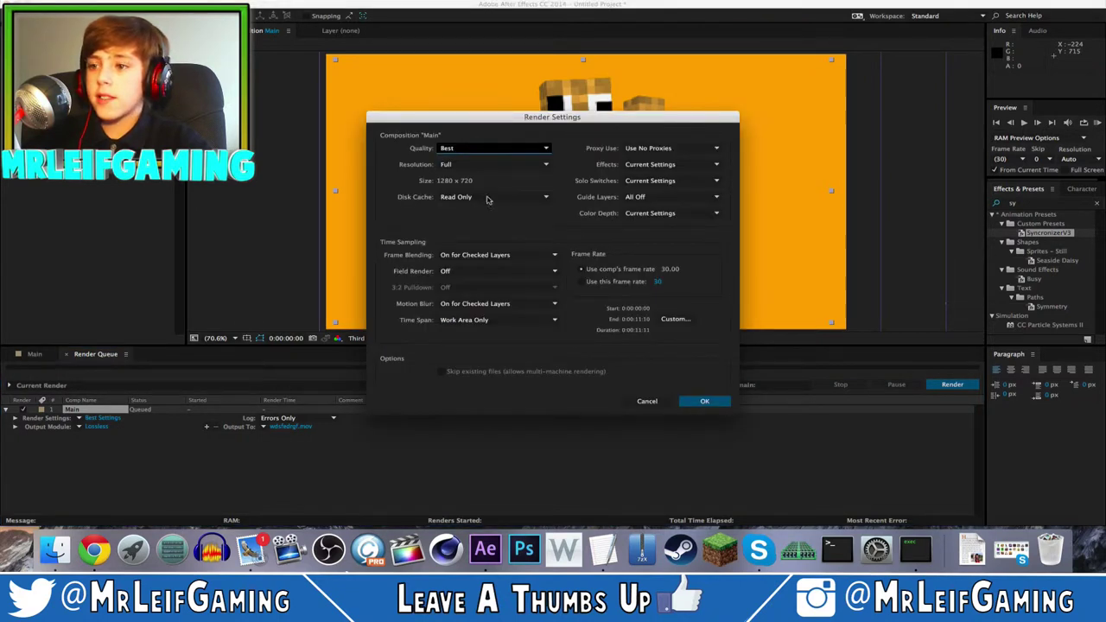
left_click(703, 402)
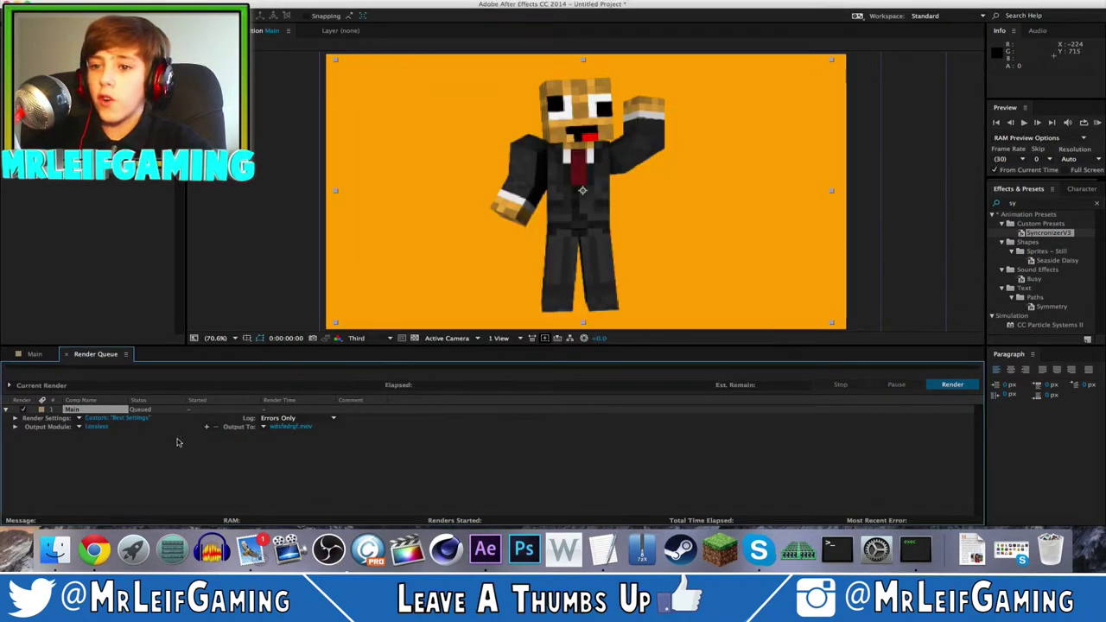
left_click(97, 427)
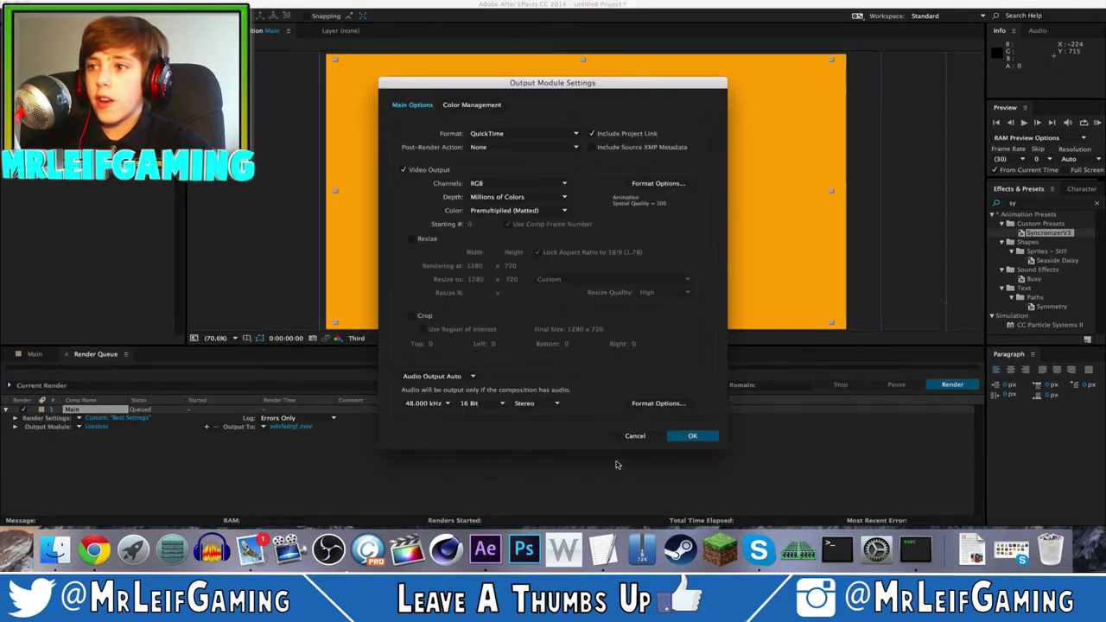
left_click(694, 436)
left_click(962, 386)
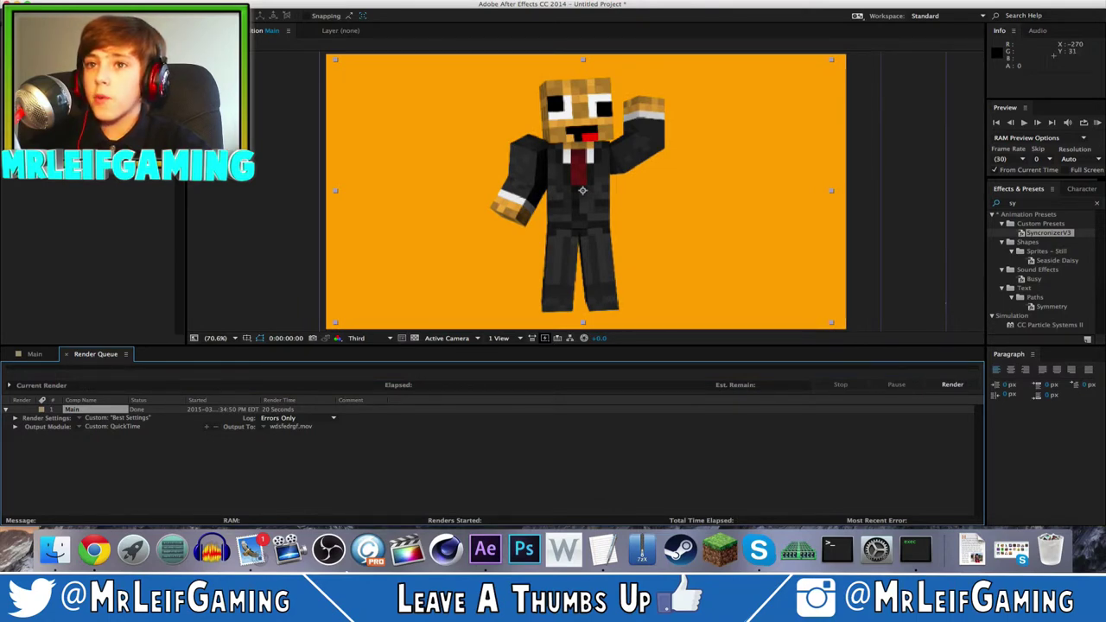
key("super+m")
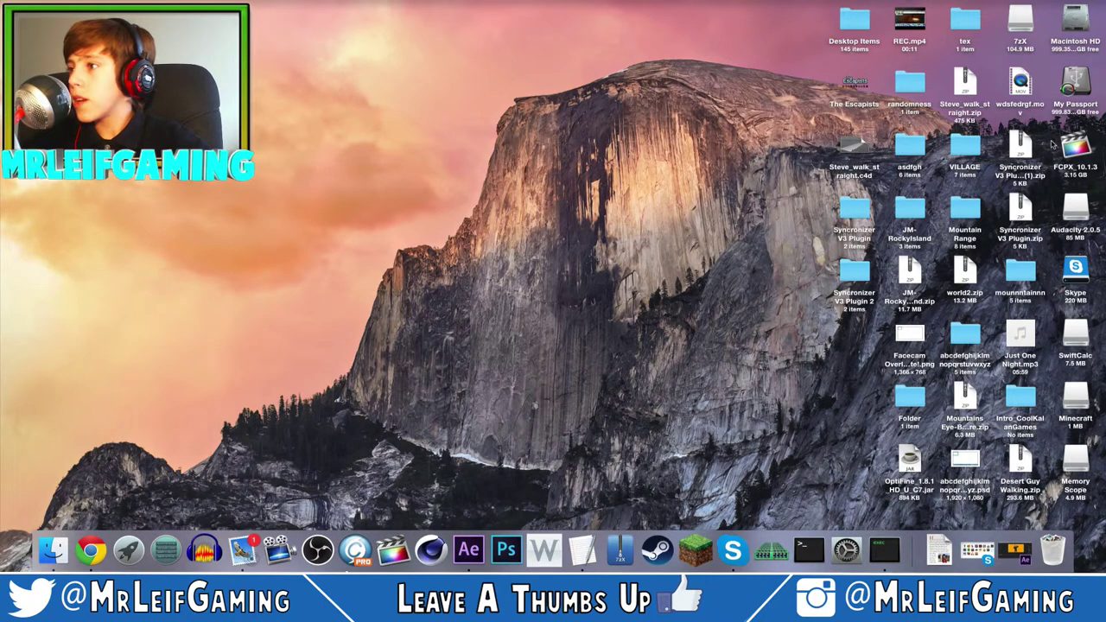
- Open wdsfedrgf.mov from the Desktop in QuickTime Player and wait for conversion to finish
double_click(1021, 84)
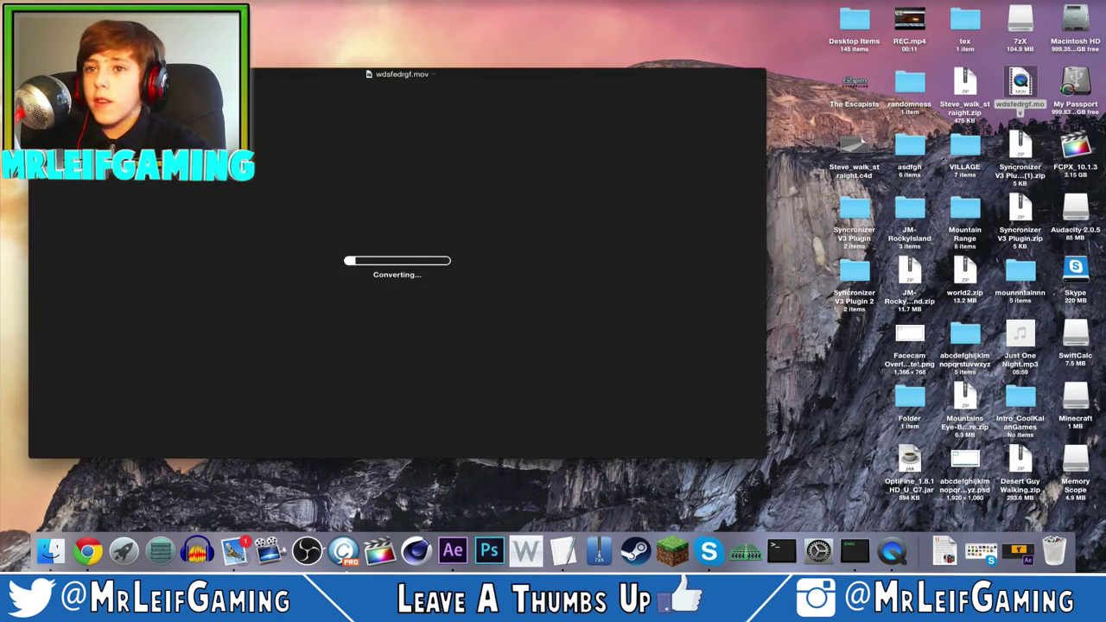
left_click(207, 6)
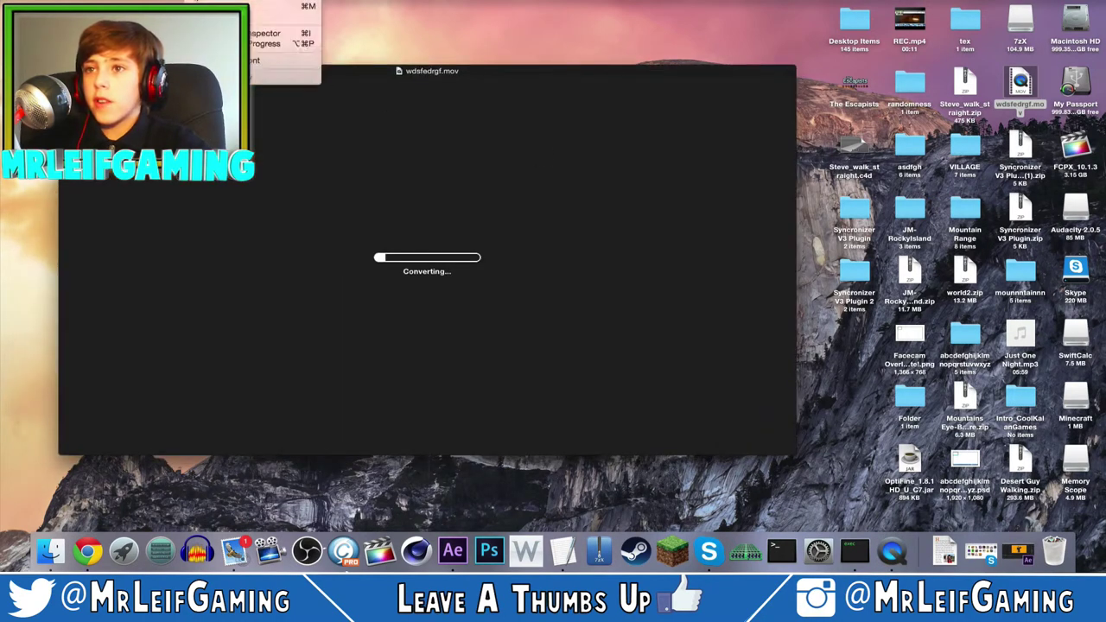
key("Escape")
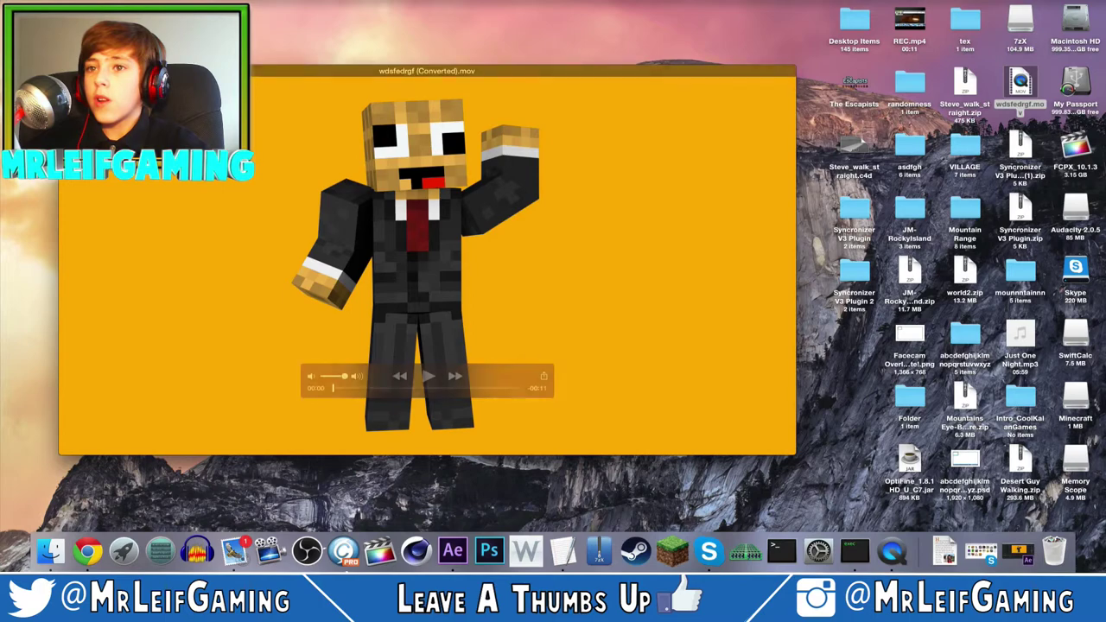
- Play the converted movie full screen, exit full screen, and close the movie window
key("ctrl+super+f")
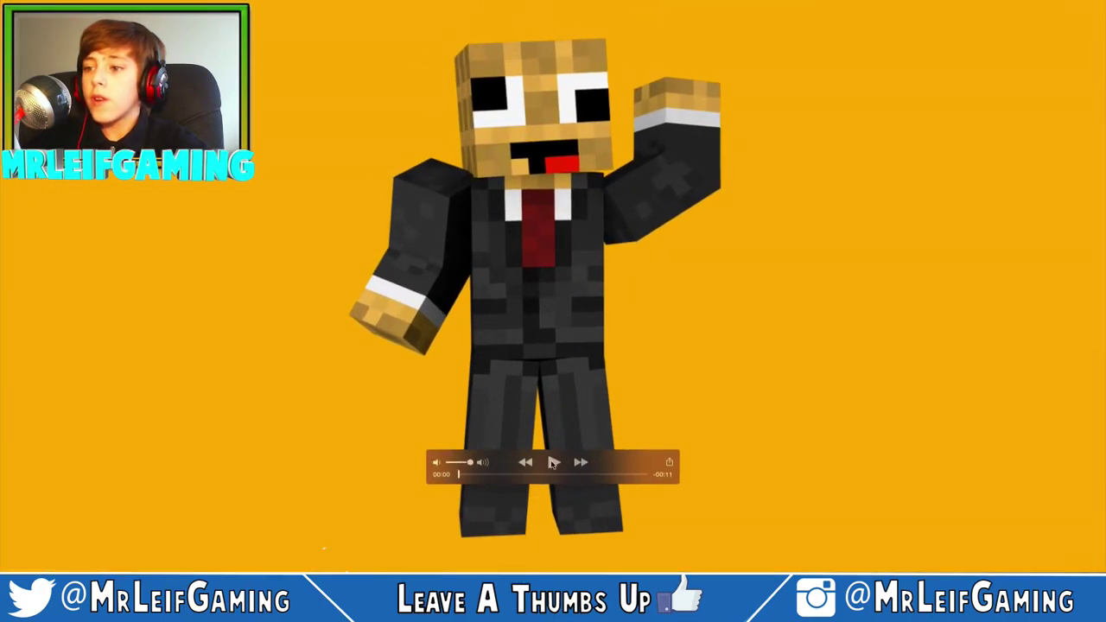
left_click(553, 463)
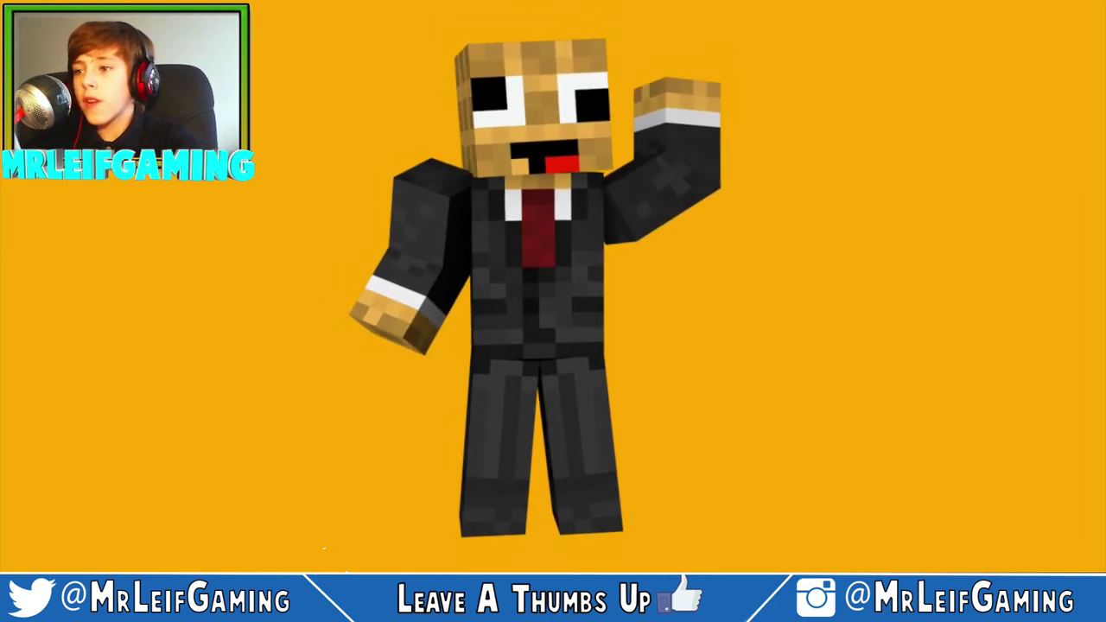
key("Escape")
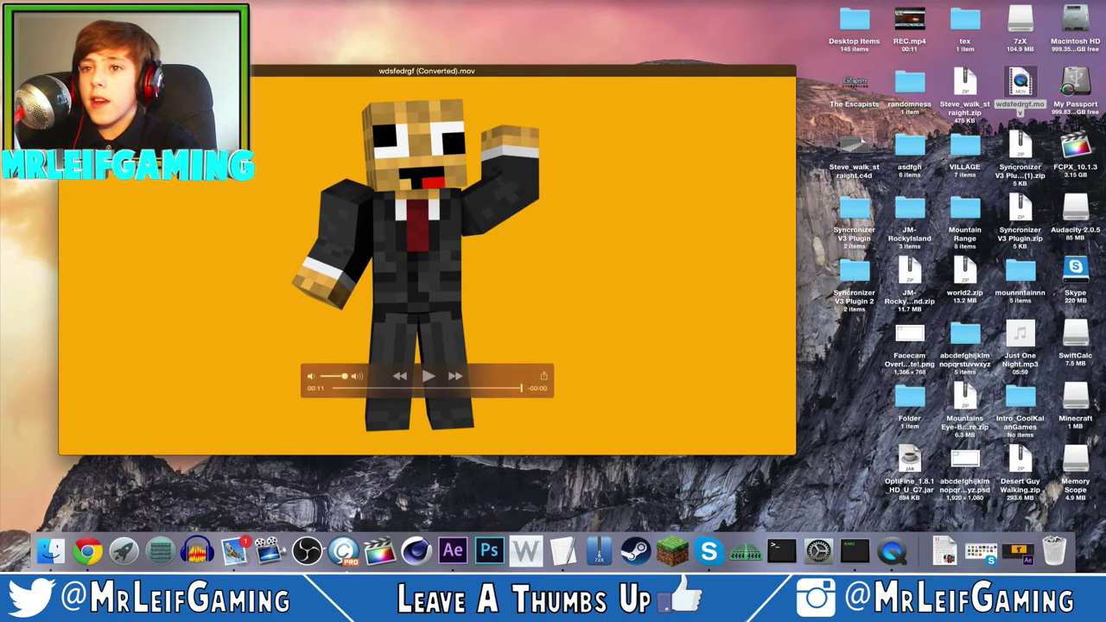
key("super+w")
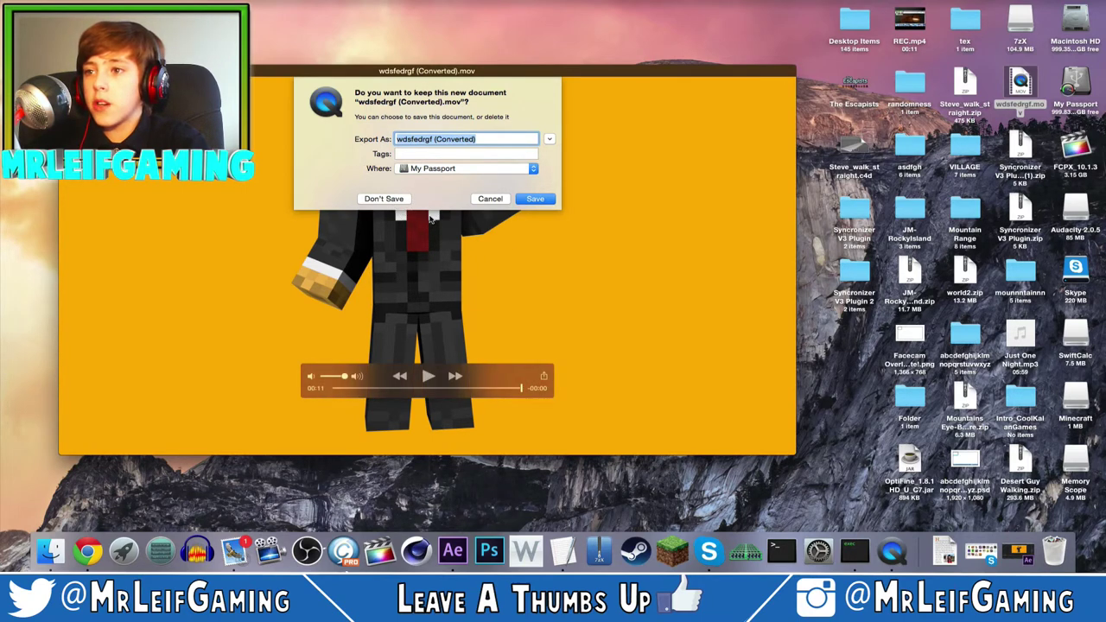
- Discard the converted QuickTime copy unsaved, briefly reopen and close the movie, returning to the desktop showing wdsfedrgf.mov
left_click(384, 198)
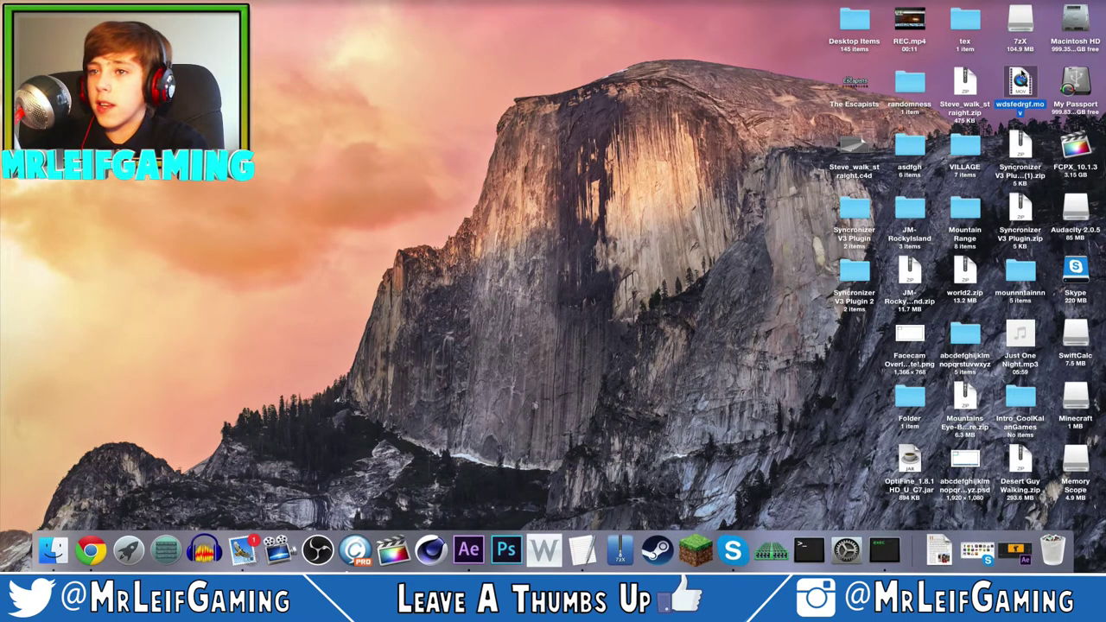
key("super+o")
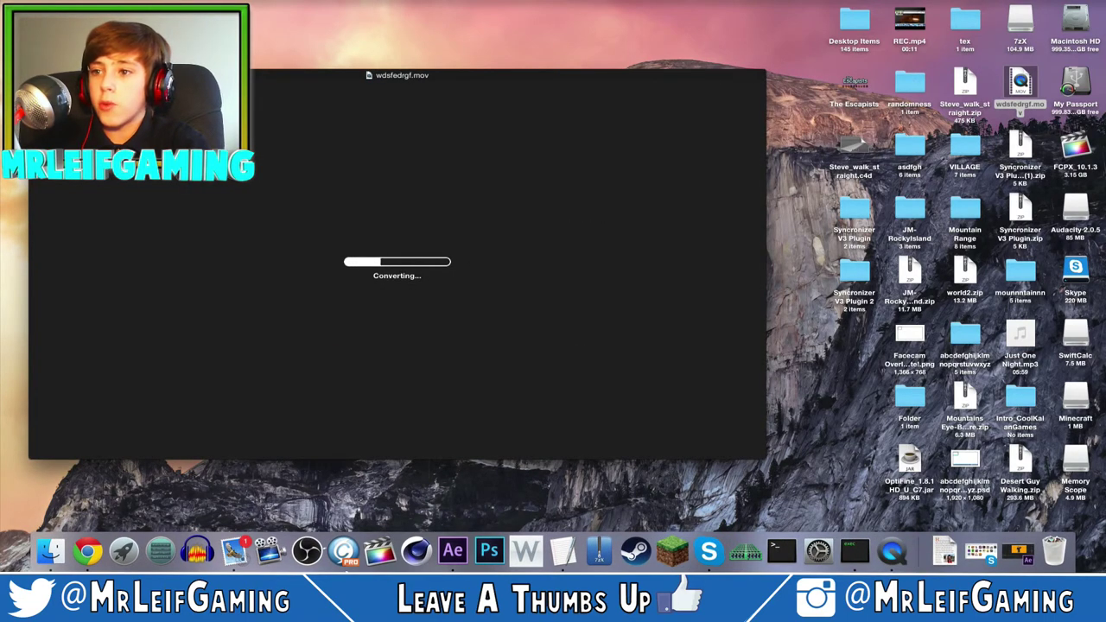
key("super+w")
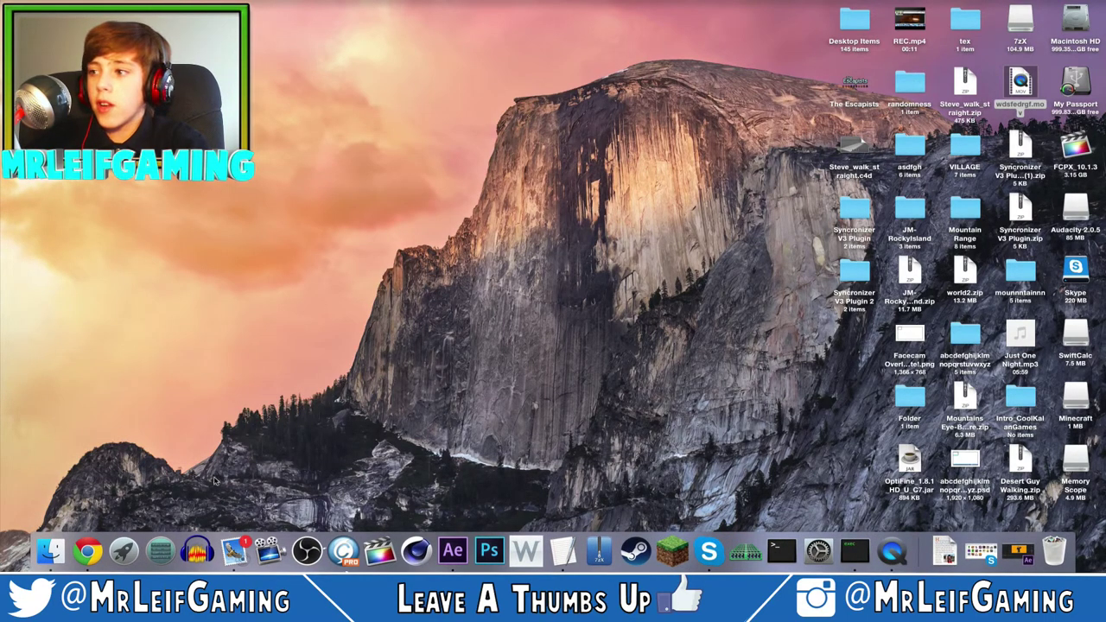
left_click(368, 381)
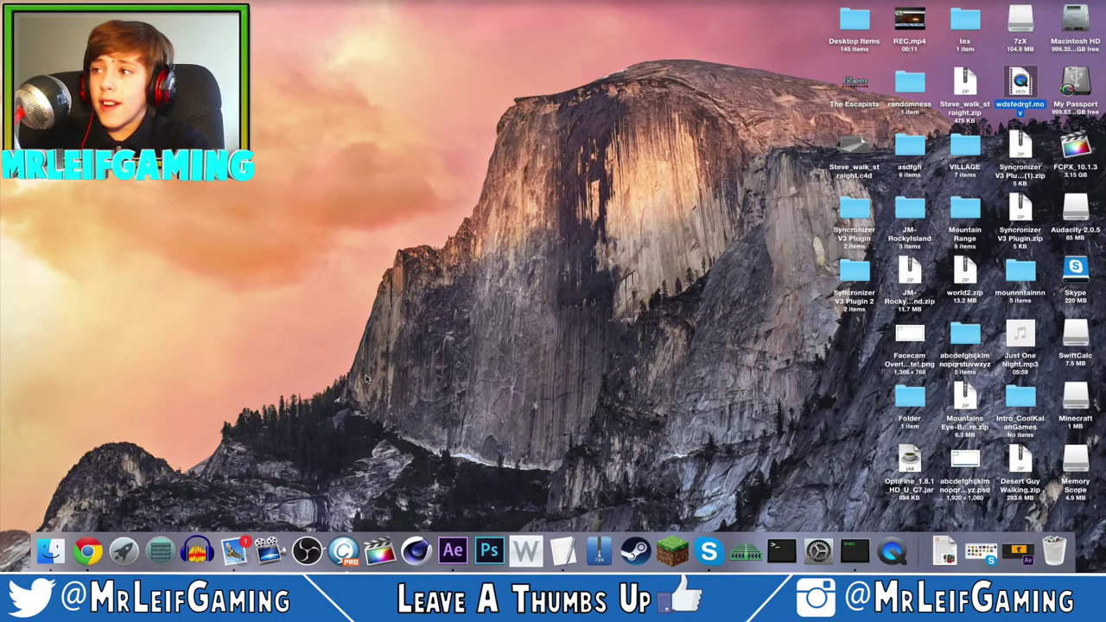